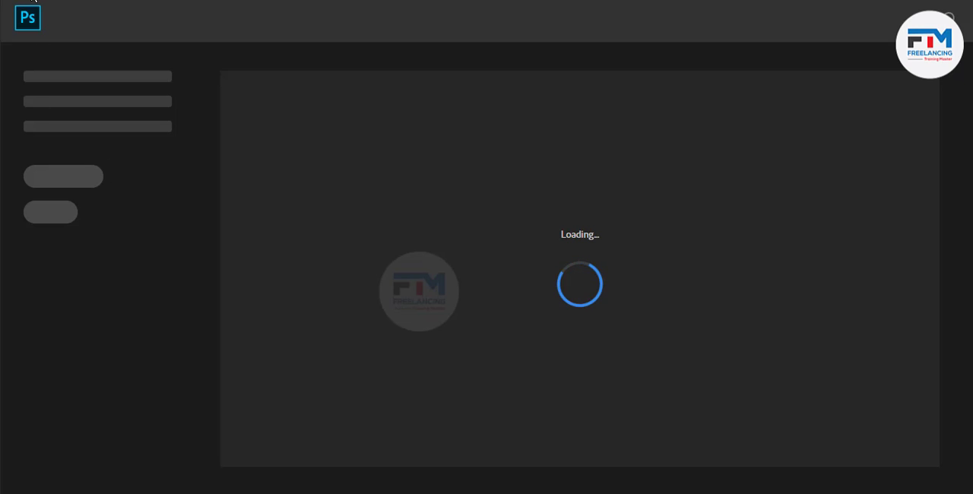
Start a new document measured in inches, 8.5 wide and 11 high
{"action": "left_click", "coordinate": [32, 1]}
{"action": "left_click", "coordinate": [60, 2]}
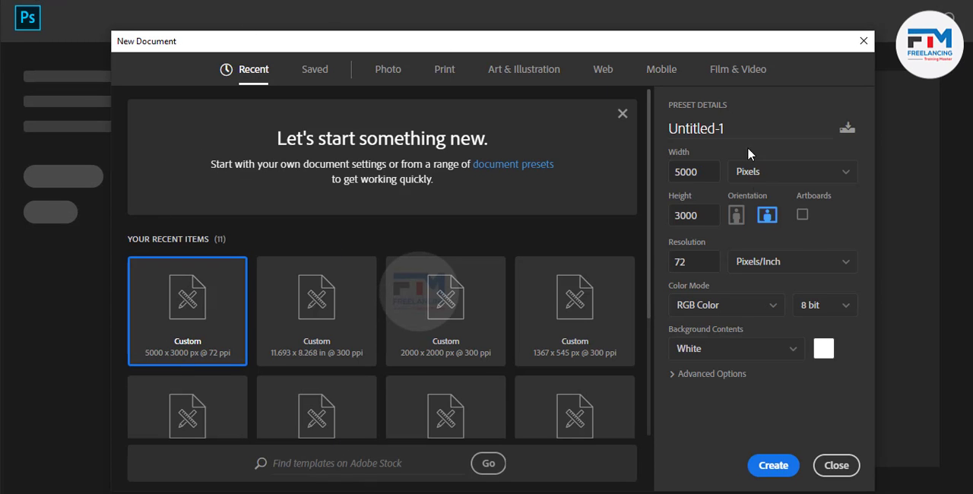
{"action": "left_click", "coordinate": [791, 173]}
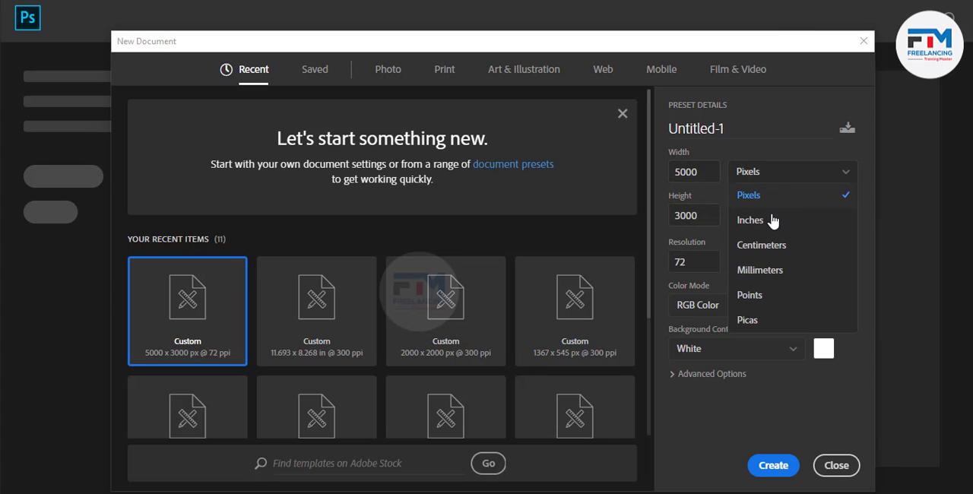
{"action": "left_click", "coordinate": [770, 219]}
{"action": "double_click", "coordinate": [700, 173]}
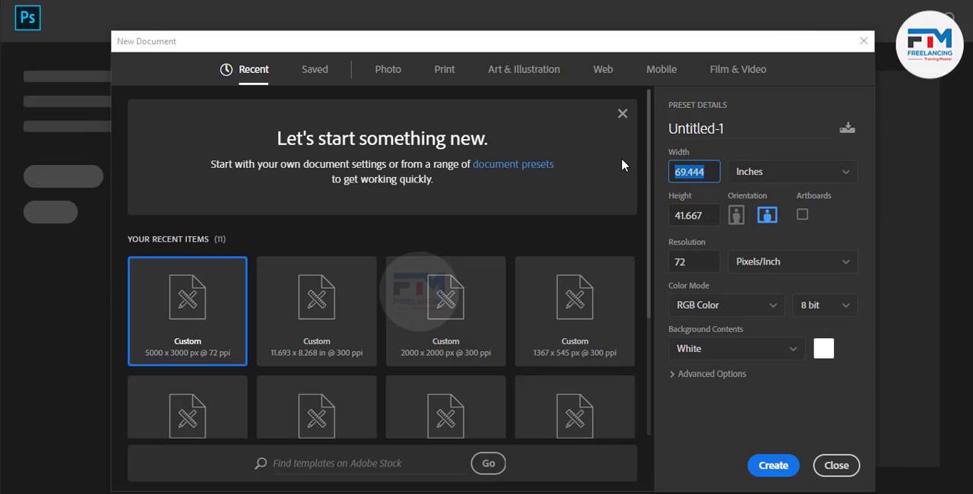
{"action": "type", "text": "85"}
{"action": "key", "text": "BackSpace"}
{"action": "type", "text": ".5"}
{"action": "double_click", "coordinate": [709, 217]}
{"action": "type", "text": "11"}
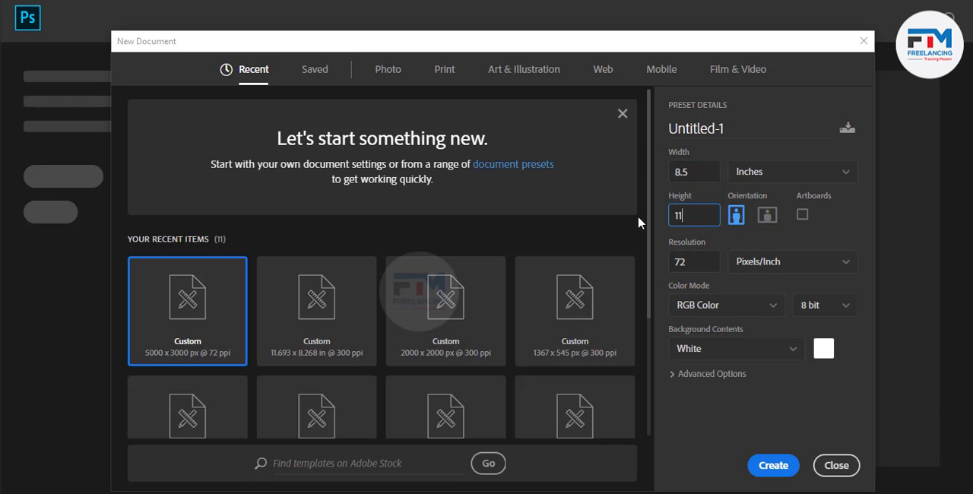
Set the resolution to 300 pixels/inch and the color mode to CMYK Color, and create the document
{"action": "double_click", "coordinate": [706, 261]}
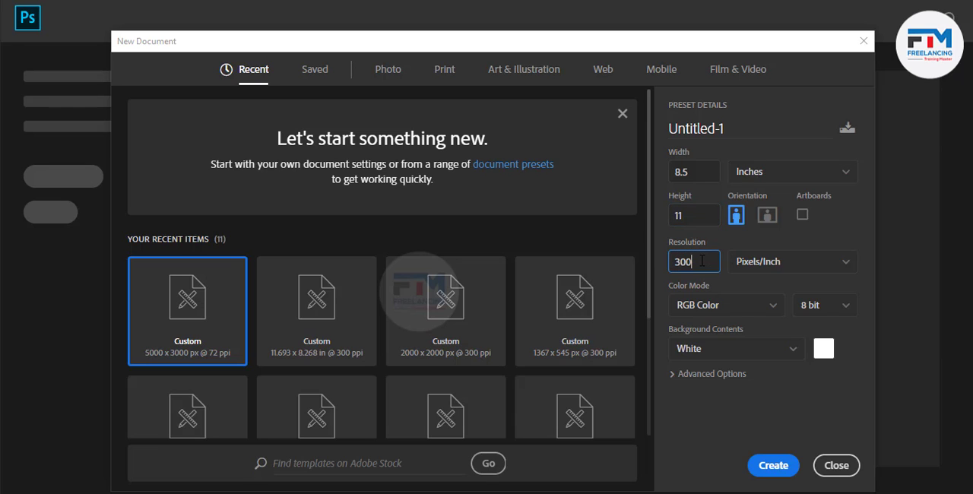
{"action": "left_click", "coordinate": [723, 313]}
{"action": "left_click", "coordinate": [714, 402]}
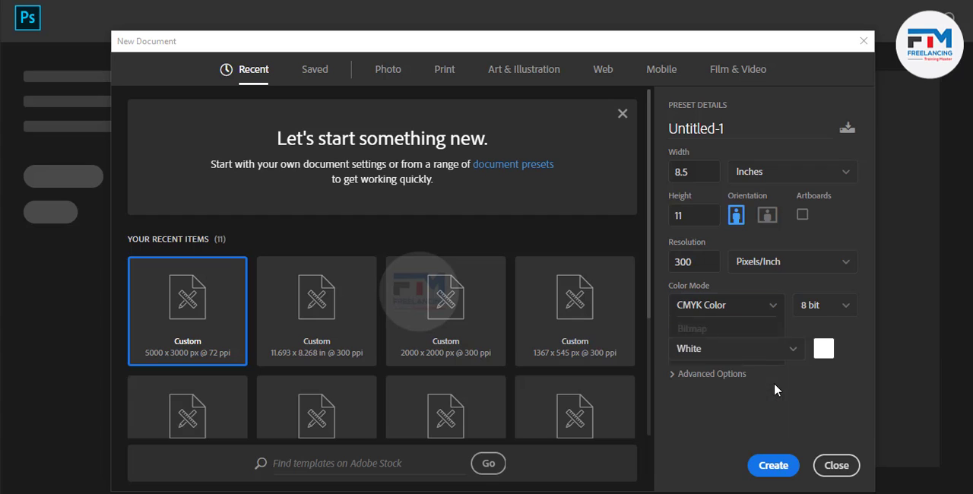
{"action": "left_click", "coordinate": [773, 466]}
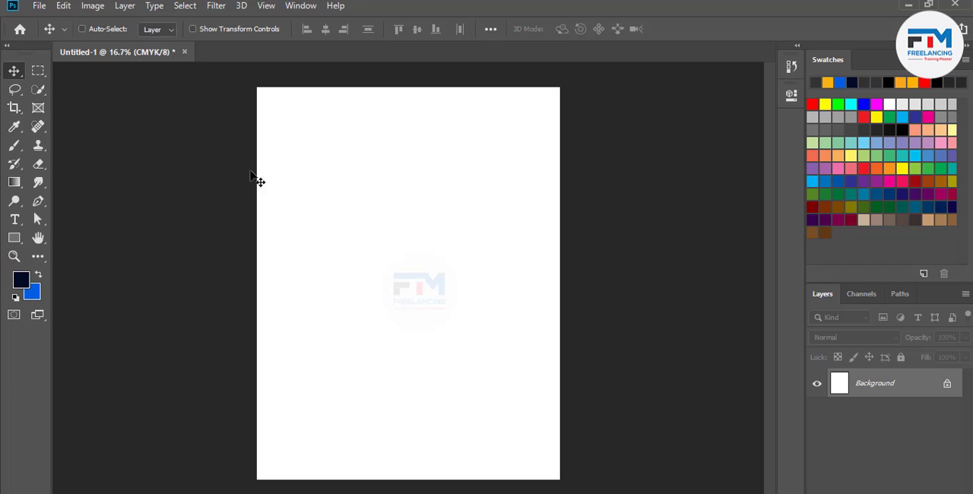
Draw an orange rectangle about 1842 by 1902 px on the page and remove its stroke
{"action": "left_click", "coordinate": [14, 238]}
{"action": "left_click_drag", "start_coordinate": [342, 192], "coordinate": [561, 417]}
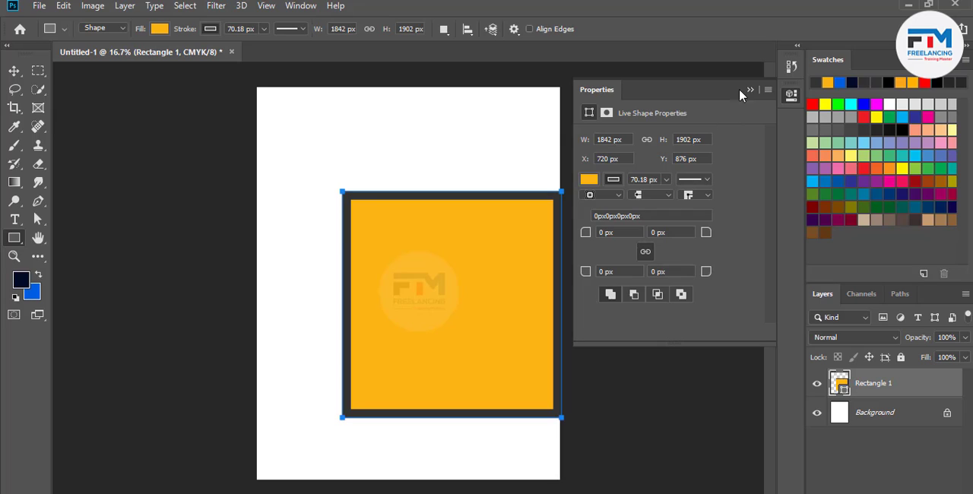
{"action": "left_click", "coordinate": [749, 90]}
{"action": "left_click", "coordinate": [210, 29]}
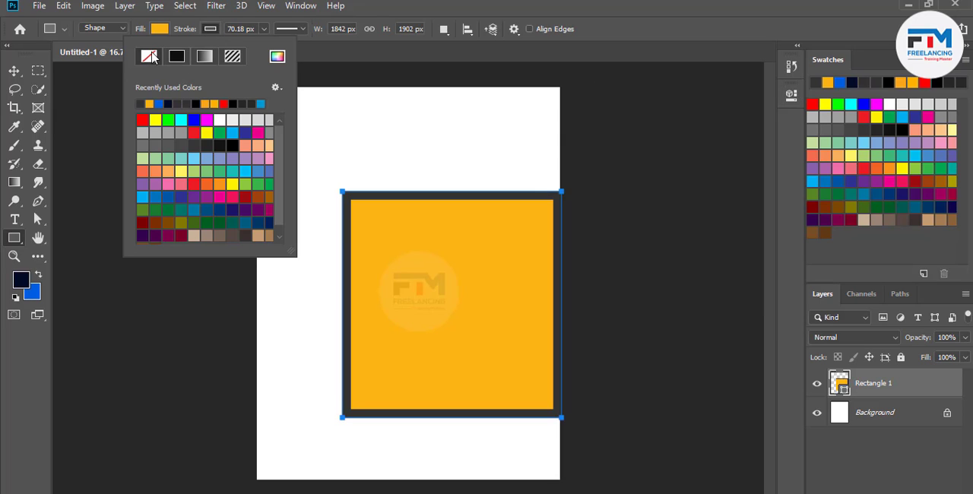
{"action": "left_click", "coordinate": [146, 53]}
{"action": "left_click", "coordinate": [536, 4]}
Rotate the rectangle about 45.6°, scale it to about 170%, and place it half off the page's left side with its right corner at the right edge
{"action": "left_click", "coordinate": [15, 73]}
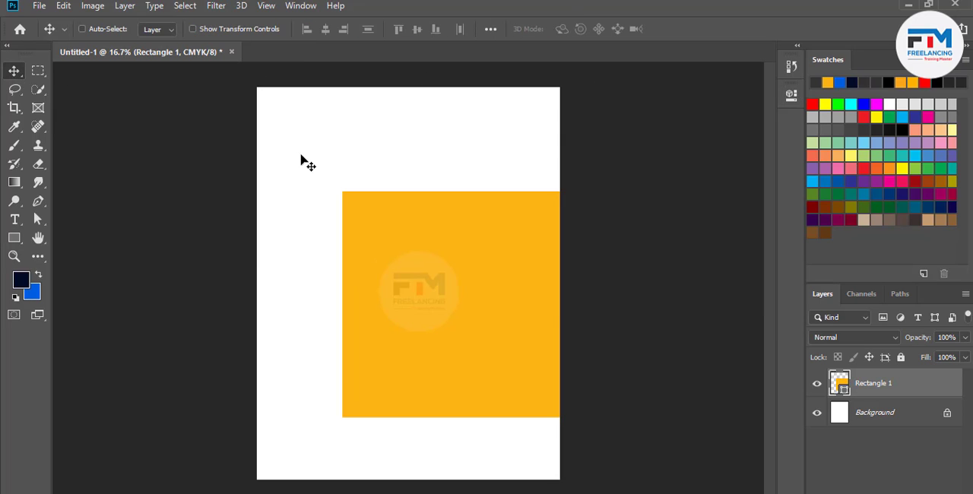
{"action": "key", "text": "ctrl+t"}
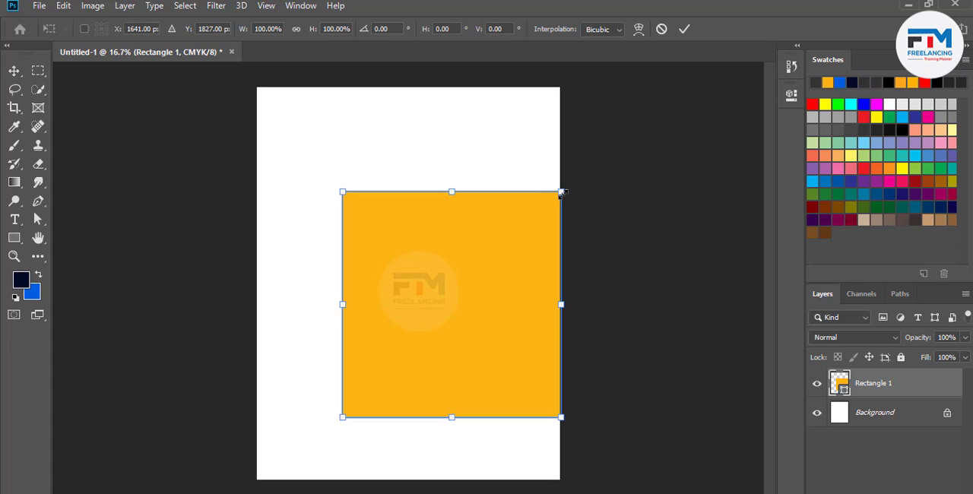
{"action": "left_click_drag", "start_coordinate": [573, 185], "coordinate": [615, 308]}
{"action": "left_click_drag", "start_coordinate": [514, 304], "coordinate": [310, 291]}
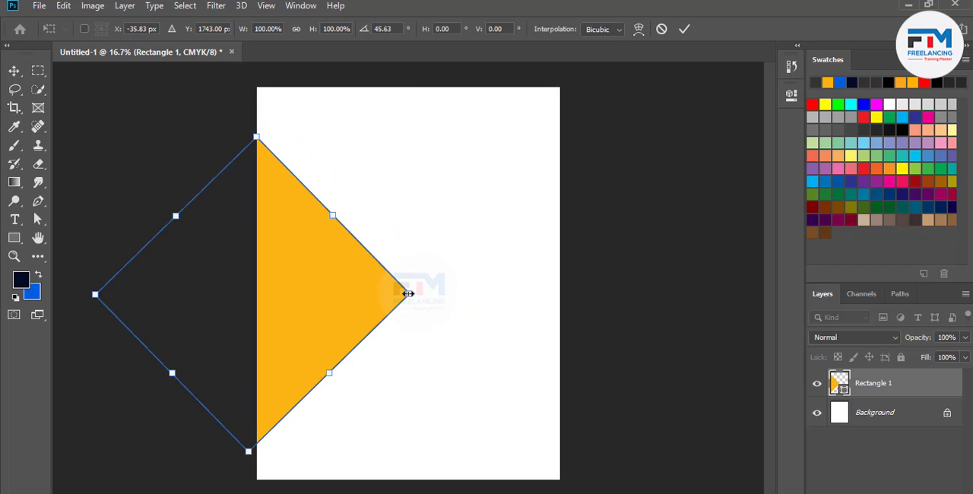
{"action": "left_click_drag", "start_coordinate": [409, 293], "coordinate": [491, 304]}
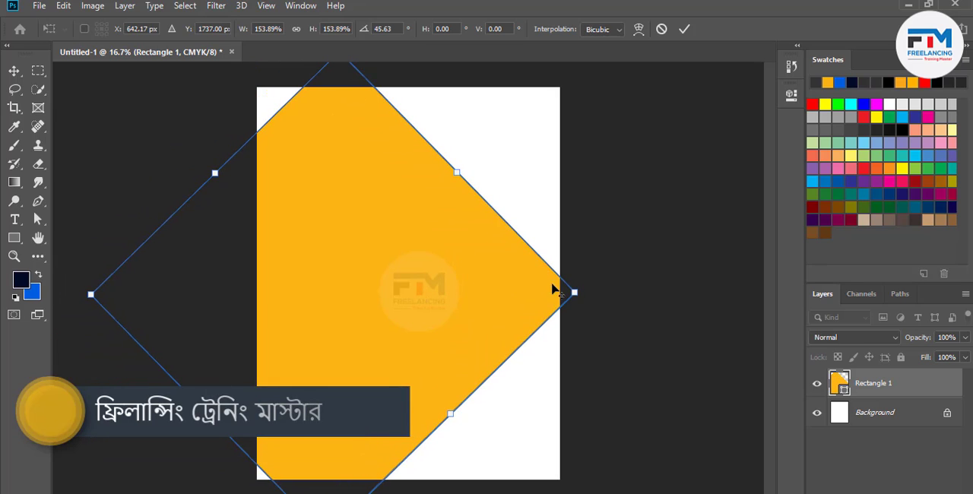
{"action": "left_click_drag", "start_coordinate": [574, 293], "coordinate": [598, 228]}
{"action": "left_click_drag", "start_coordinate": [490, 281], "coordinate": [443, 280]}
{"action": "scroll", "coordinate": [443, 279], "scroll_direction": "down", "scroll_amount": 4}
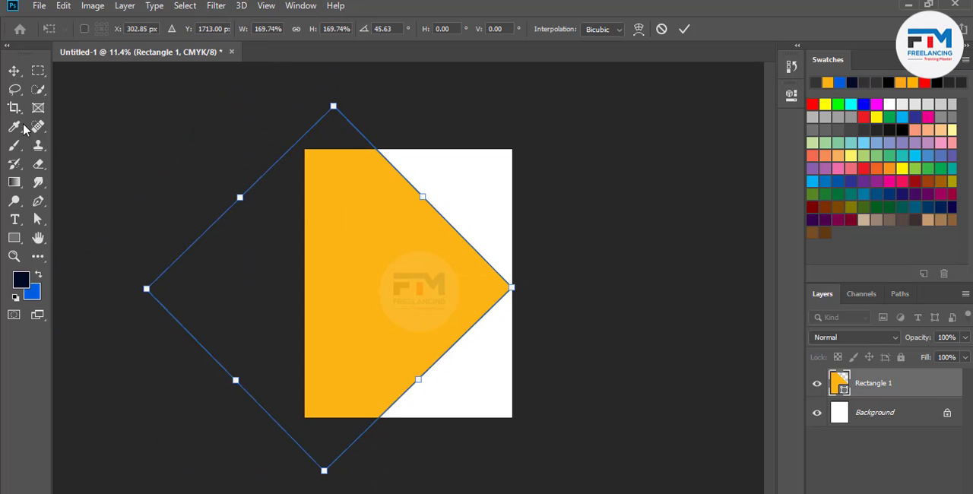
Move the diamond's top and bottom anchor points outward so its slanted edges run through the page's left corners
{"action": "left_click", "coordinate": [38, 219]}
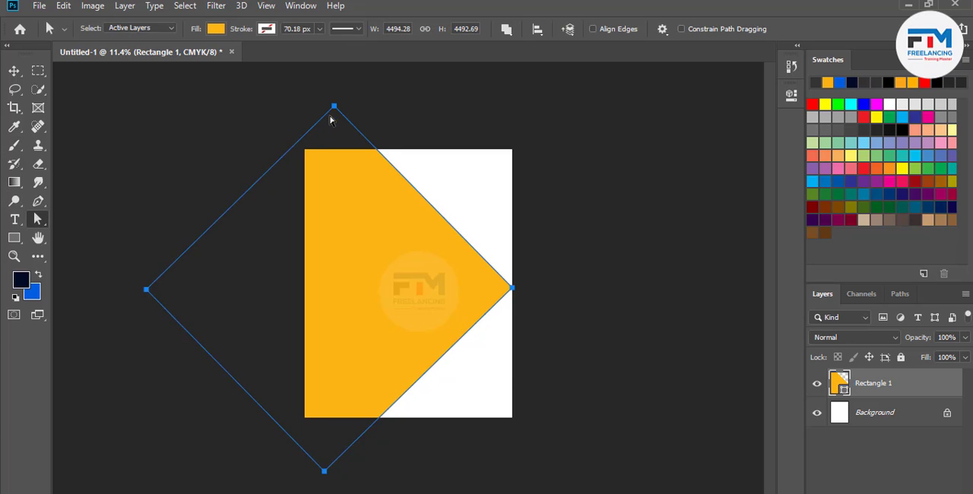
{"action": "mouse_move", "coordinate": [333, 112]}
{"action": "left_mouse_down"}
{"action": "mouse_move", "coordinate": [314, 123]}
{"action": "mouse_move", "coordinate": [330, 116]}
{"action": "left_mouse_up"}
{"action": "key", "text": "ctrl+z"}
{"action": "left_click_drag", "start_coordinate": [334, 107], "coordinate": [288, 142]}
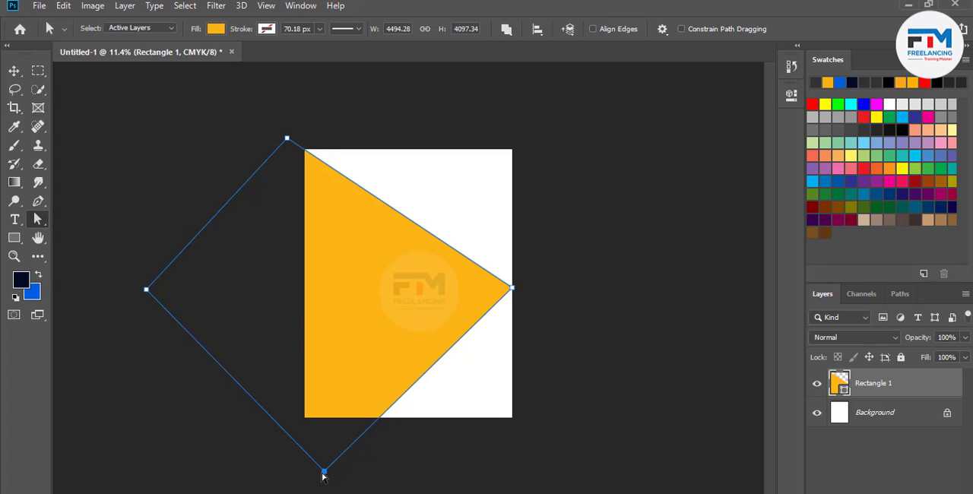
{"action": "left_click_drag", "start_coordinate": [325, 471], "coordinate": [264, 443]}
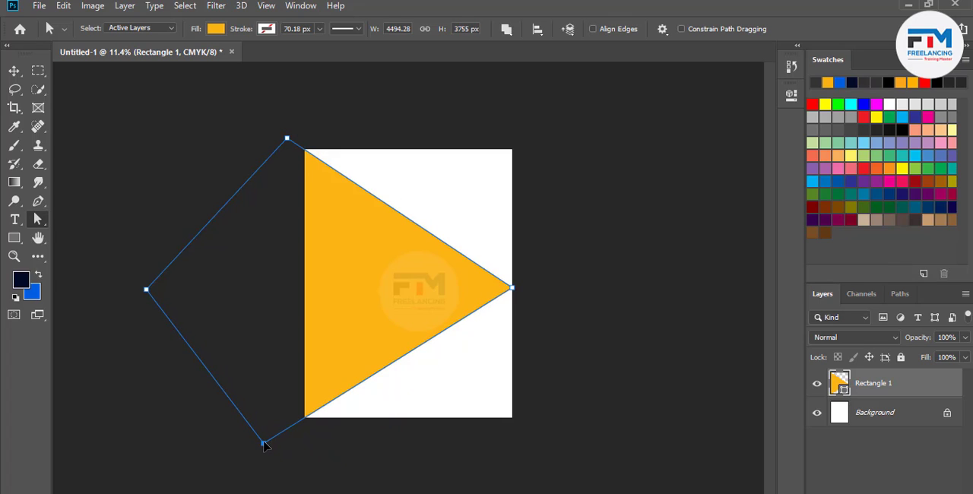
{"action": "left_click", "coordinate": [13, 70]}
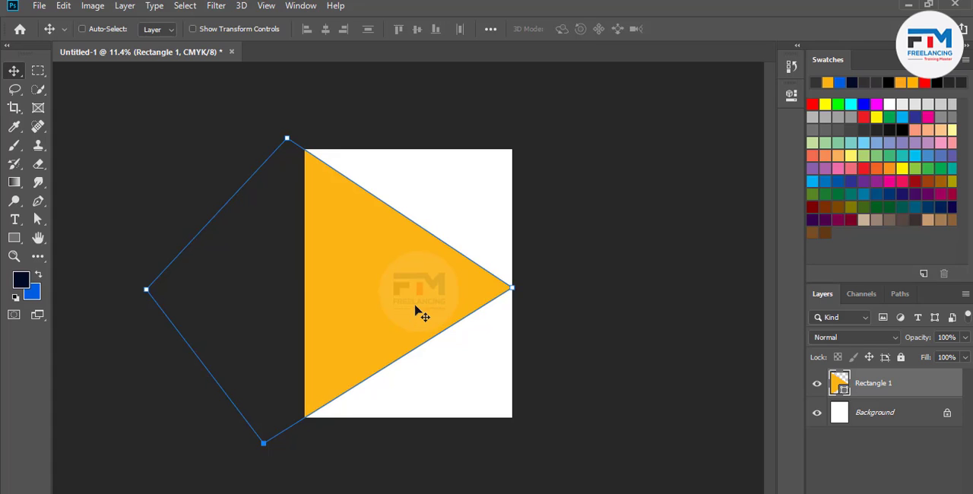
Change the fill of the triangular orange shape to a medium blue
{"action": "key", "text": "i"}
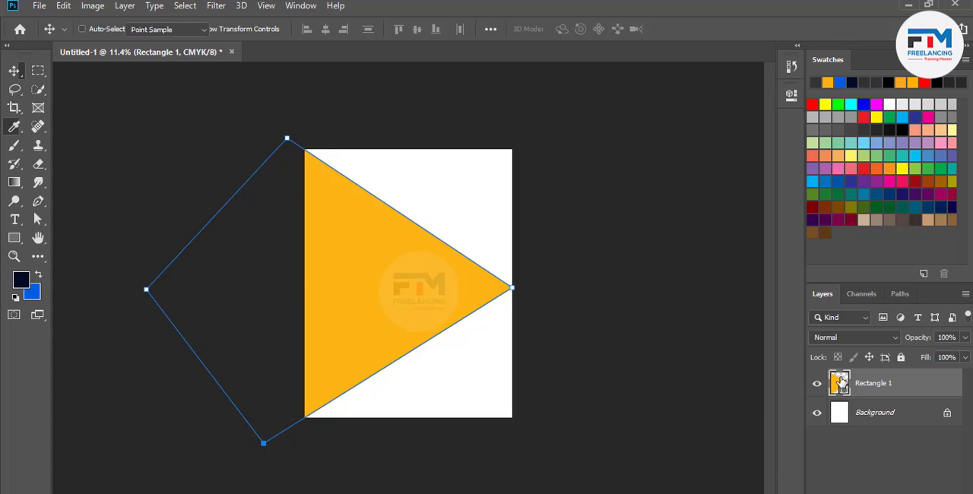
{"action": "double_click", "coordinate": [840, 382]}
{"action": "mouse_move", "coordinate": [640, 250]}
{"action": "left_mouse_down"}
{"action": "mouse_move", "coordinate": [684, 233]}
{"action": "mouse_move", "coordinate": [789, 258]}
{"action": "mouse_move", "coordinate": [789, 216]}
{"action": "left_mouse_up"}
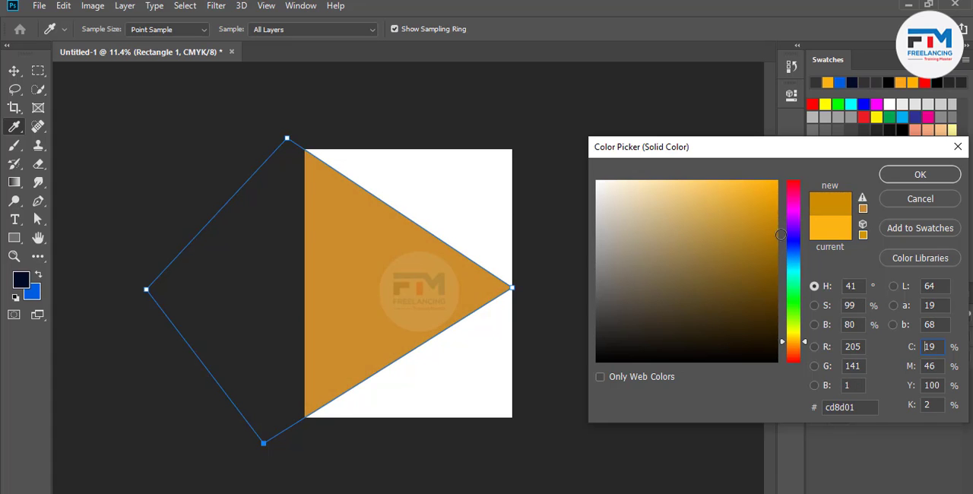
{"action": "left_click", "coordinate": [789, 258]}
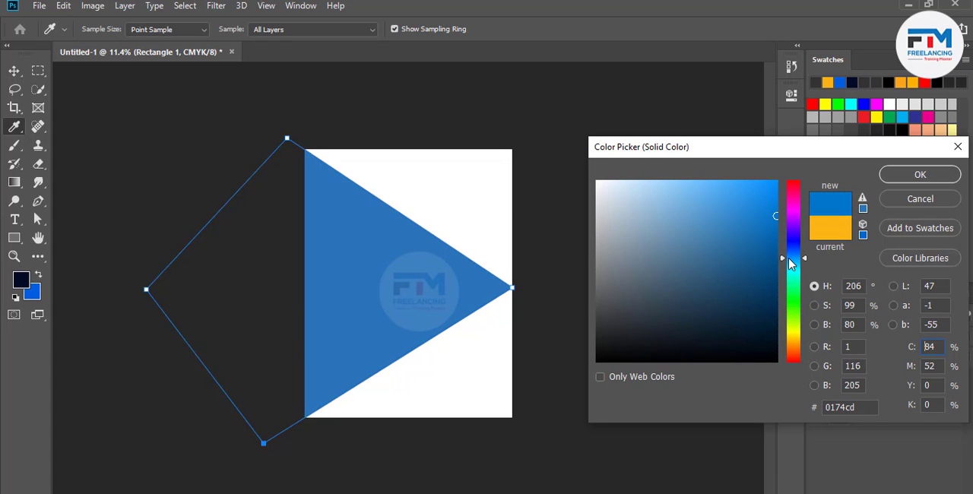
{"action": "left_click_drag", "start_coordinate": [789, 259], "coordinate": [790, 257]}
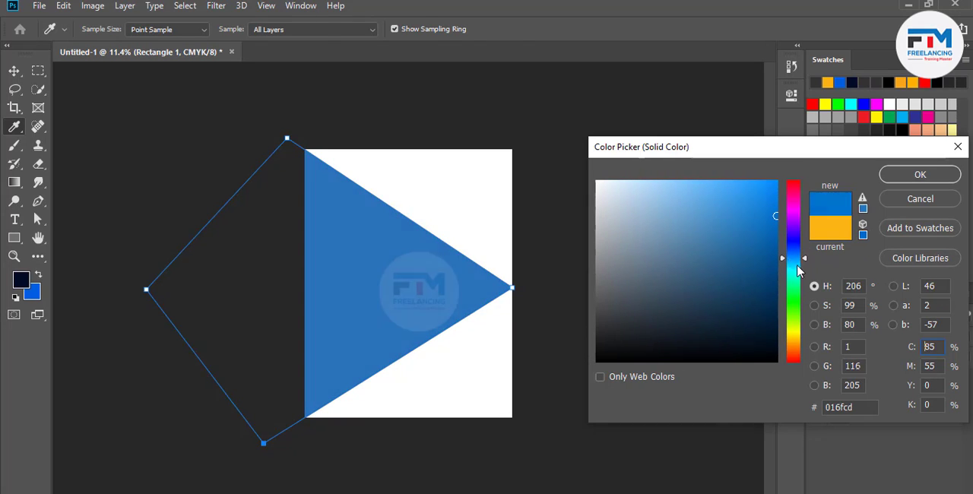
{"action": "key", "text": "Return"}
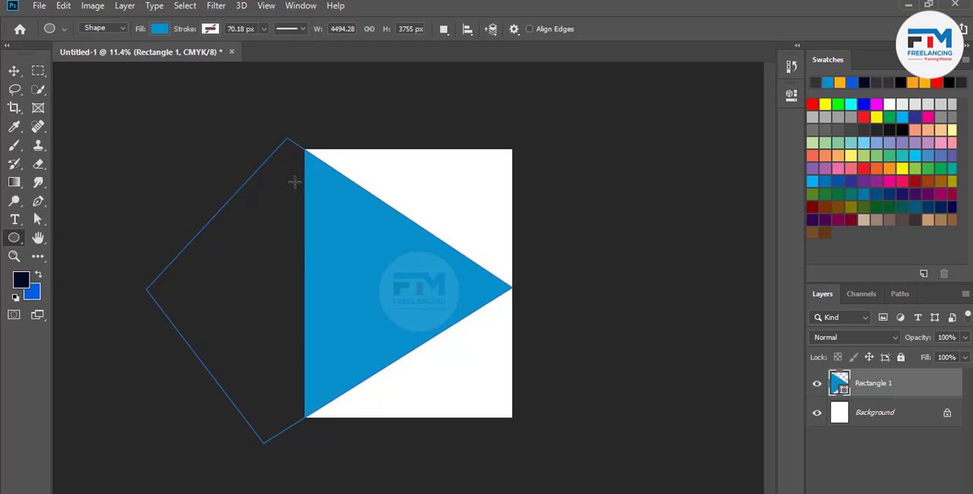
Draw a circle about 1296 px in diameter with the Ellipse tool over the blue shape
{"action": "right_click", "coordinate": [12, 242]}
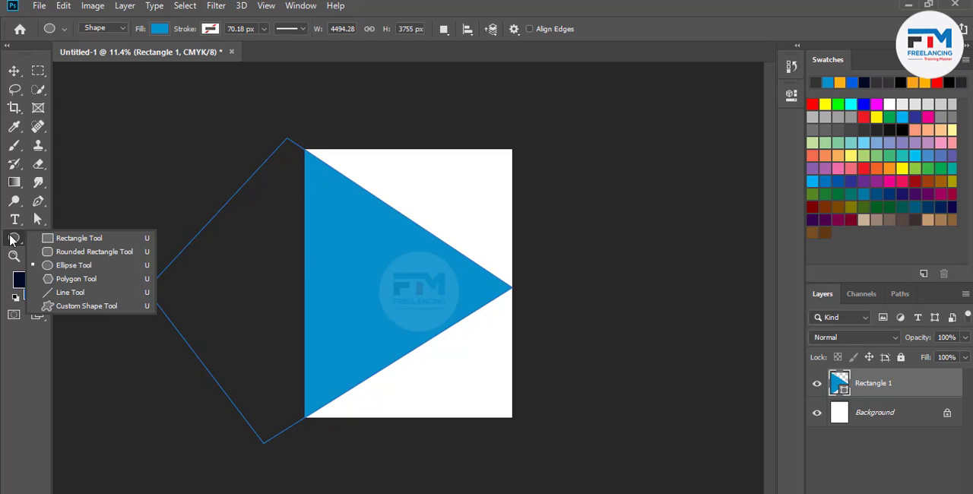
{"action": "left_click", "coordinate": [67, 266]}
{"action": "left_click_drag", "start_coordinate": [378, 277], "coordinate": [415, 326]}
{"action": "left_click", "coordinate": [750, 91]}
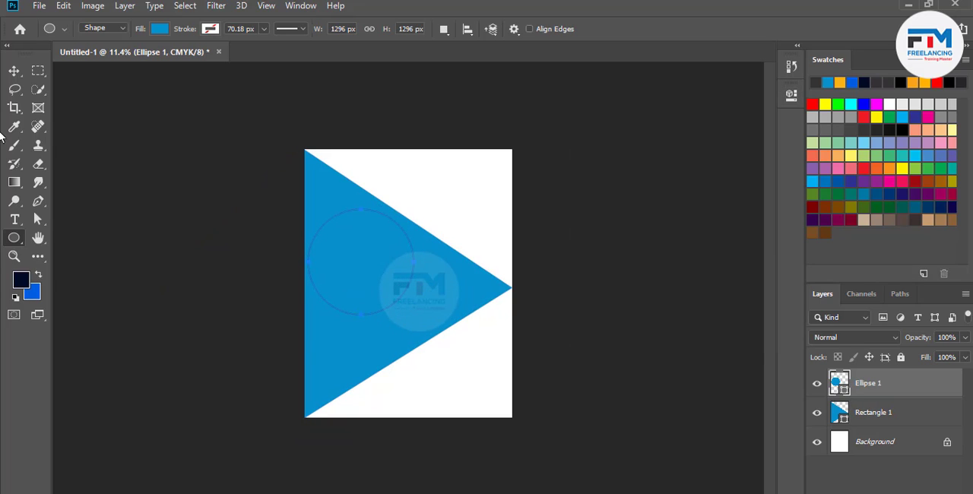
Fill the circle with a dark teal blue and position it at mid-height in the left part of the blue shape
{"action": "left_click", "coordinate": [14, 71]}
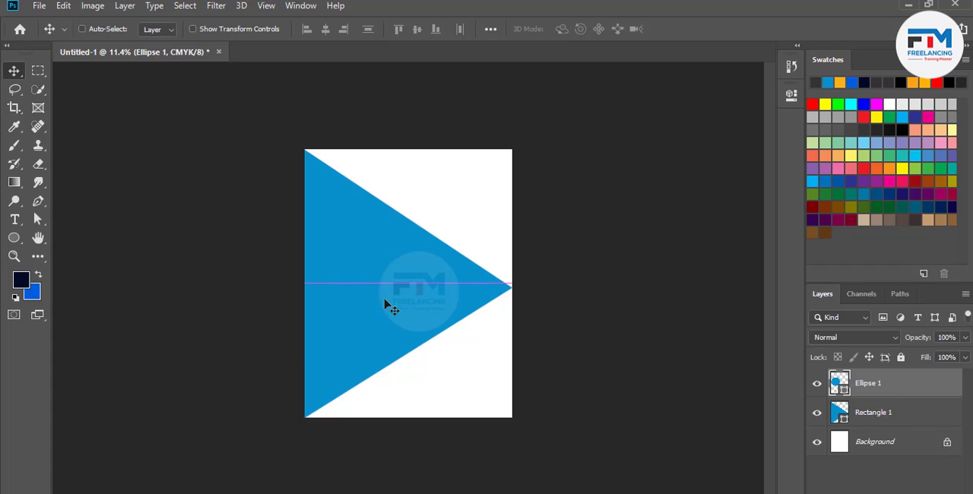
{"action": "double_click", "coordinate": [839, 383]}
{"action": "left_click_drag", "start_coordinate": [669, 326], "coordinate": [765, 297]}
{"action": "left_click", "coordinate": [897, 176]}
{"action": "key", "text": "v"}
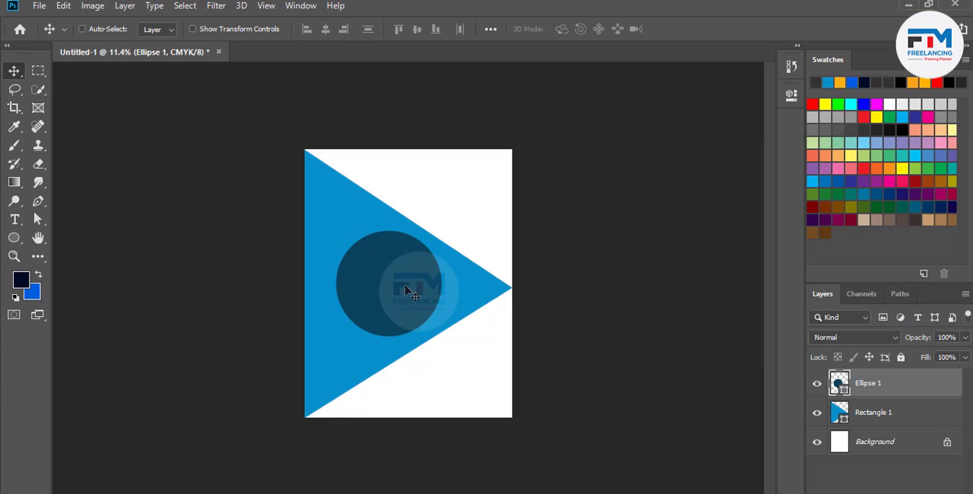
{"action": "left_click_drag", "start_coordinate": [414, 295], "coordinate": [389, 288]}
Give the circle a light gray stroke and adjust the stroke's width
{"action": "scroll", "coordinate": [346, 289], "scroll_direction": "up", "scroll_amount": 5}
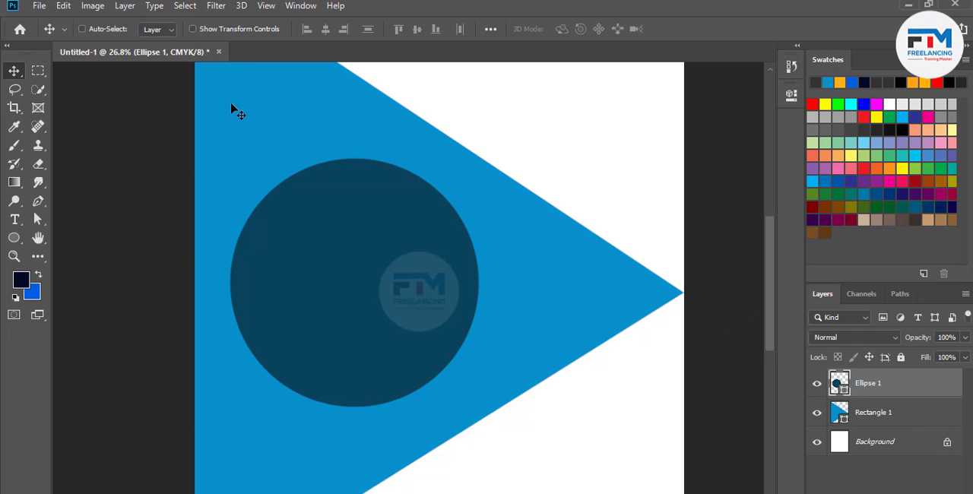
{"action": "left_click", "coordinate": [13, 238]}
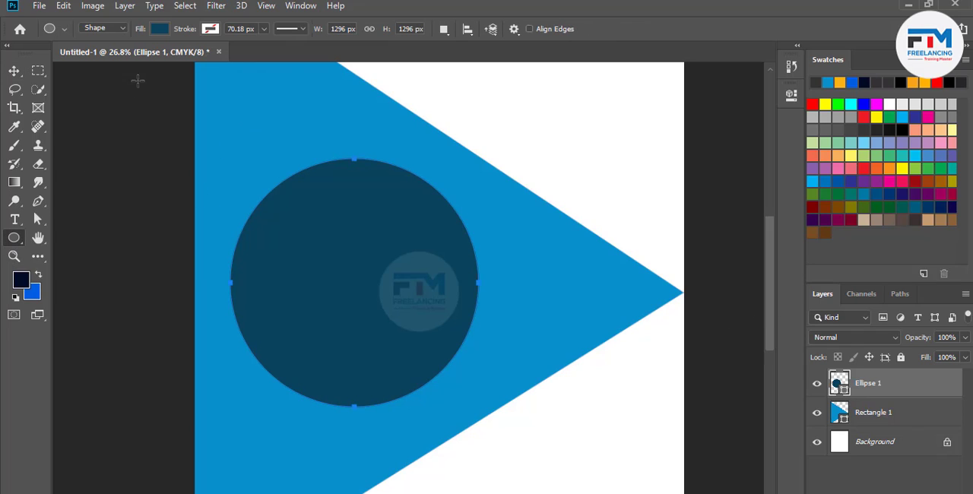
{"action": "left_click", "coordinate": [210, 30]}
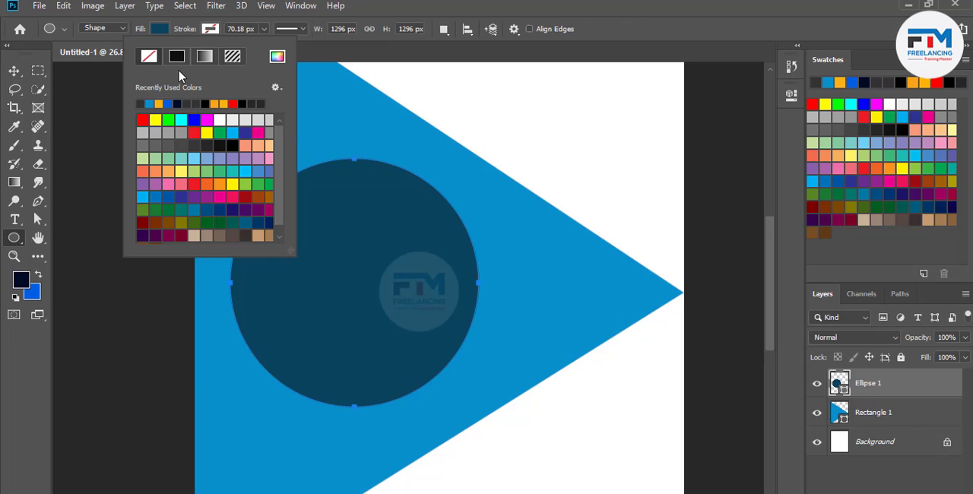
{"action": "left_click", "coordinate": [149, 103]}
{"action": "left_click", "coordinate": [394, 4]}
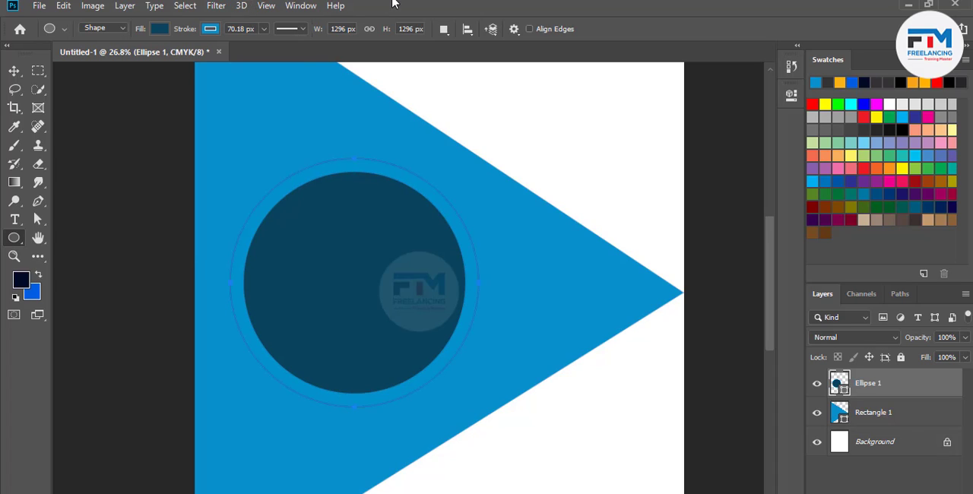
{"action": "left_click", "coordinate": [211, 30]}
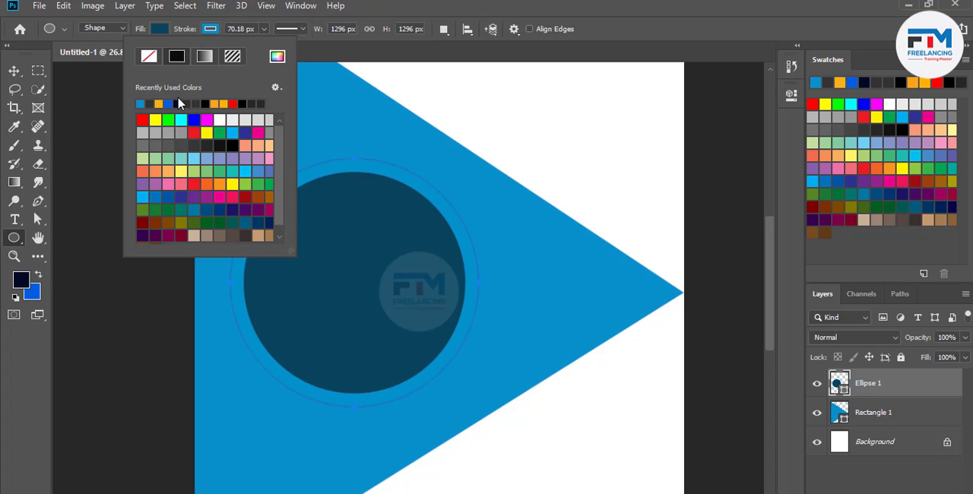
{"action": "left_click", "coordinate": [230, 120]}
{"action": "left_click", "coordinate": [446, 3]}
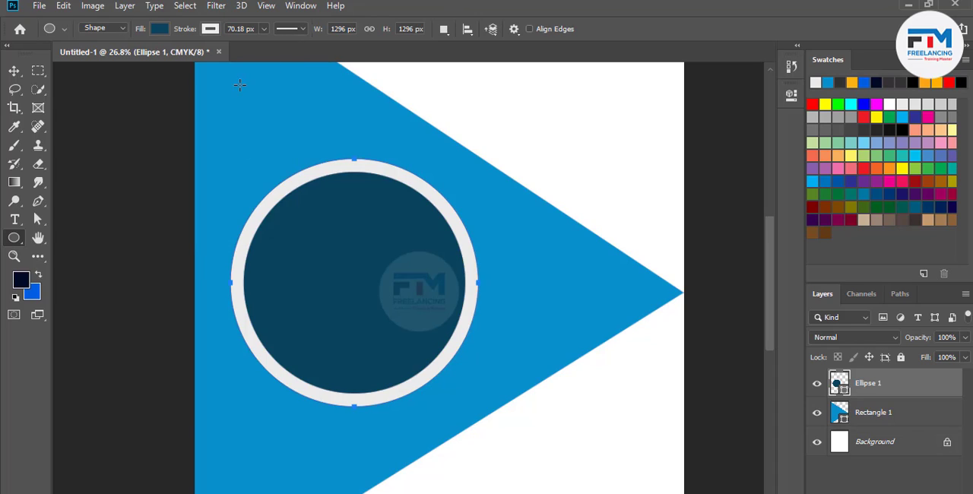
{"action": "left_click", "coordinate": [265, 28]}
{"action": "left_click_drag", "start_coordinate": [263, 46], "coordinate": [259, 49]}
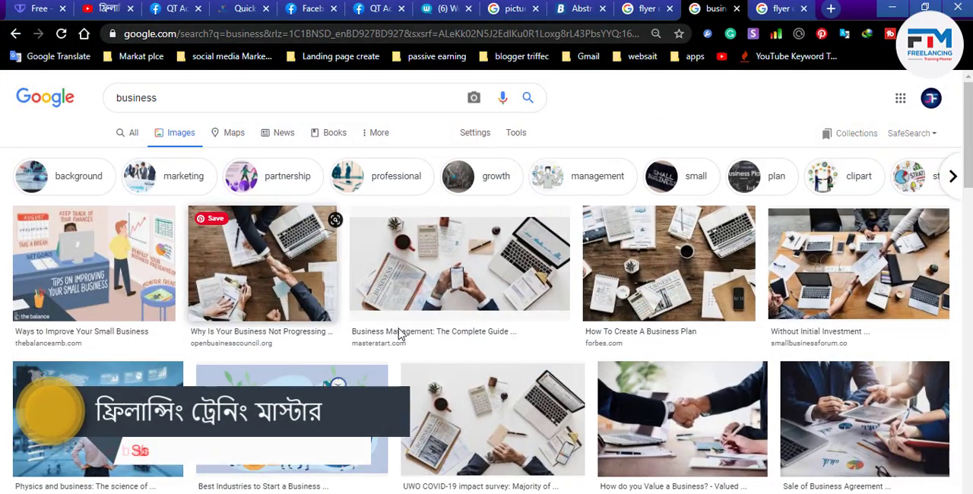
Find the Forbes photo of hands typing on a laptop with charts among the business image results and copy the image
{"action": "scroll", "coordinate": [558, 359], "scroll_direction": "down", "scroll_amount": 3}
{"action": "scroll", "coordinate": [557, 358], "scroll_direction": "down", "scroll_amount": 3}
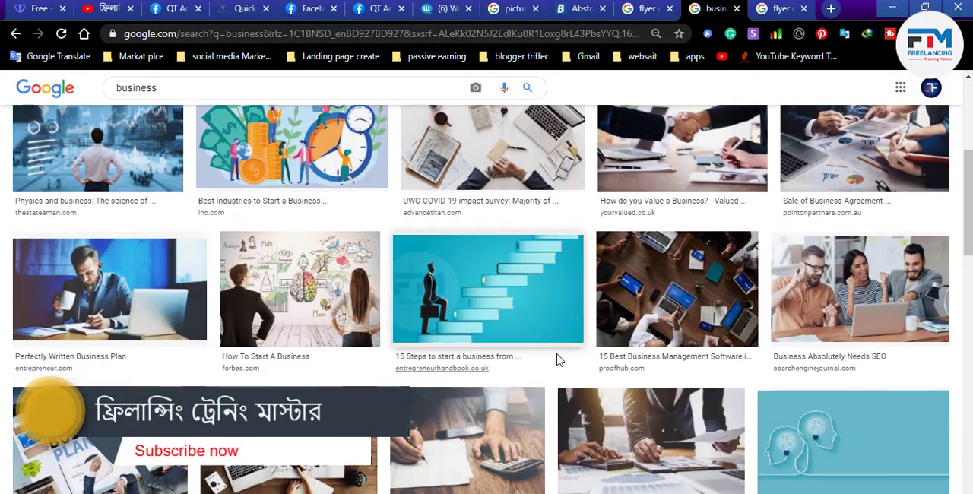
{"action": "scroll", "coordinate": [558, 363], "scroll_direction": "down", "scroll_amount": 2}
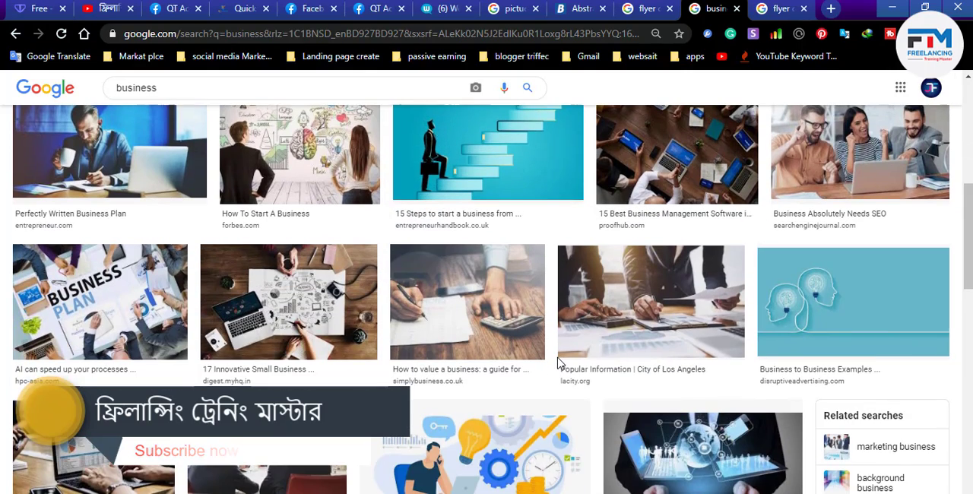
{"action": "scroll", "coordinate": [555, 361], "scroll_direction": "up", "scroll_amount": 2}
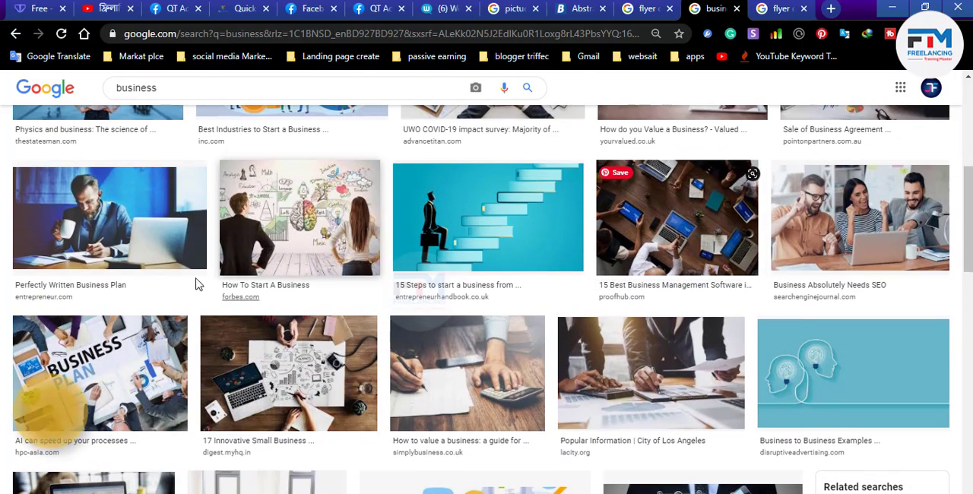
{"action": "scroll", "coordinate": [437, 317], "scroll_direction": "down", "scroll_amount": 3}
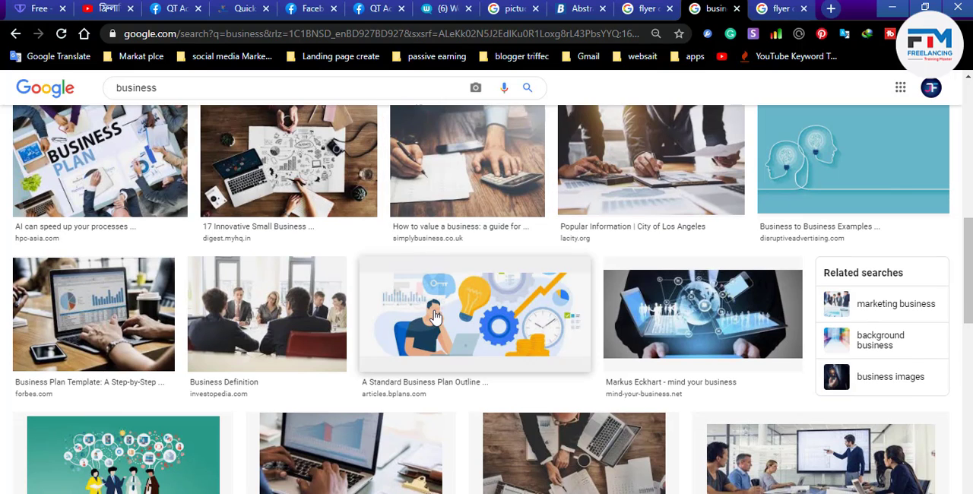
{"action": "left_click", "coordinate": [91, 319]}
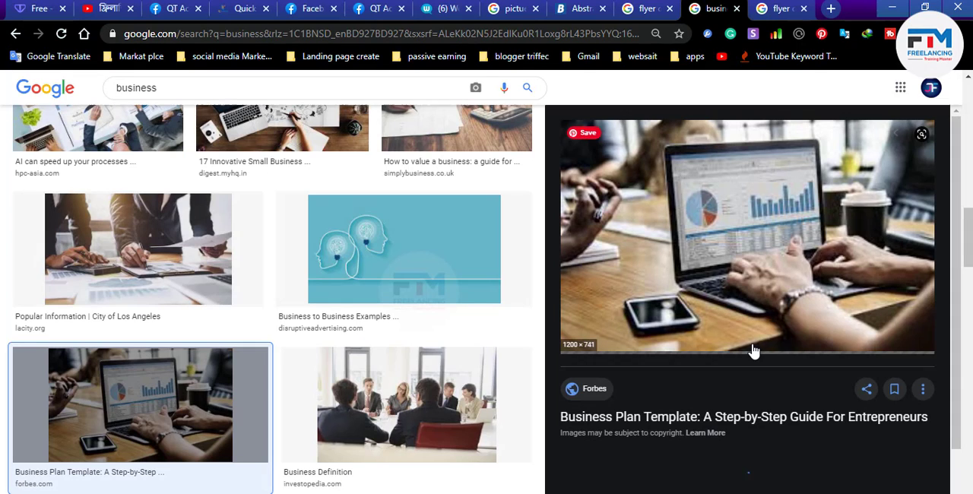
{"action": "scroll", "coordinate": [747, 264], "scroll_direction": "down", "scroll_amount": 2}
{"action": "scroll", "coordinate": [747, 264], "scroll_direction": "up", "scroll_amount": 2}
{"action": "right_click", "coordinate": [728, 251]}
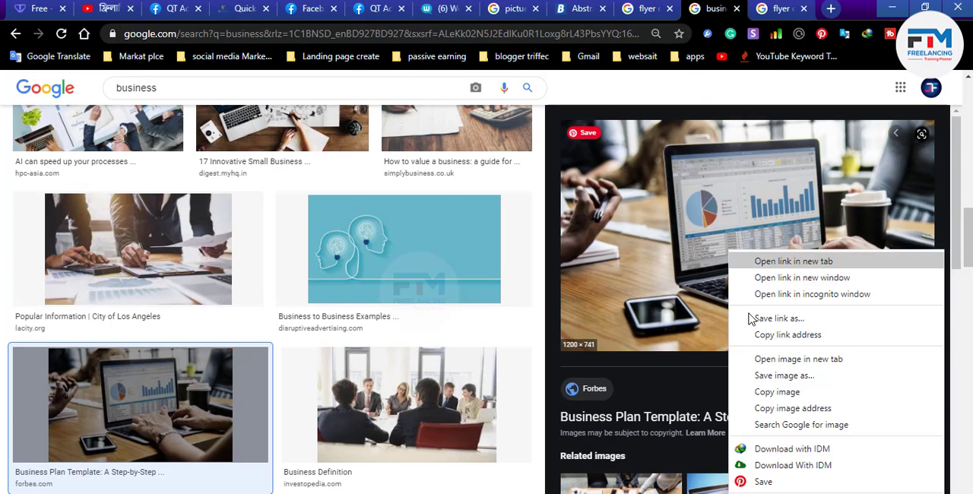
{"action": "left_click", "coordinate": [783, 394]}
Switch to Photoshop and paste the copied laptop photo into the flyer
{"action": "key", "text": "alt+Tab"}
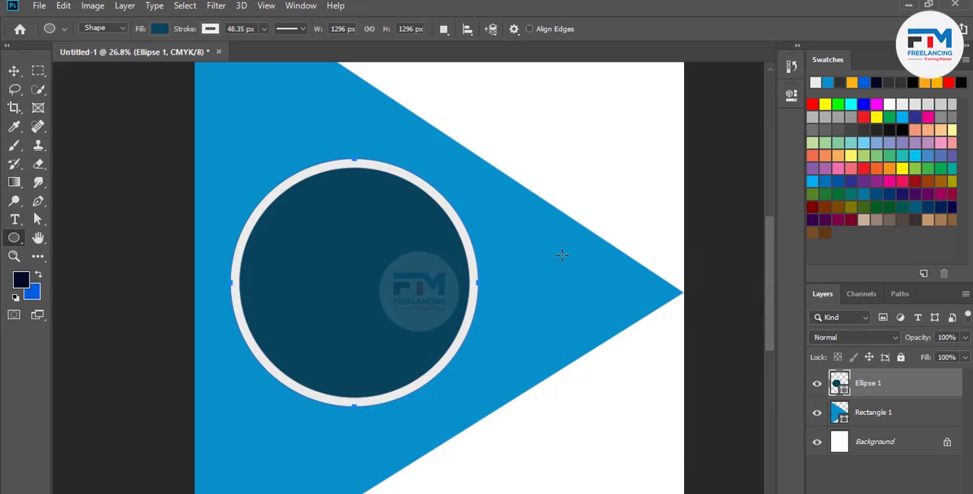
{"action": "left_click", "coordinate": [14, 71]}
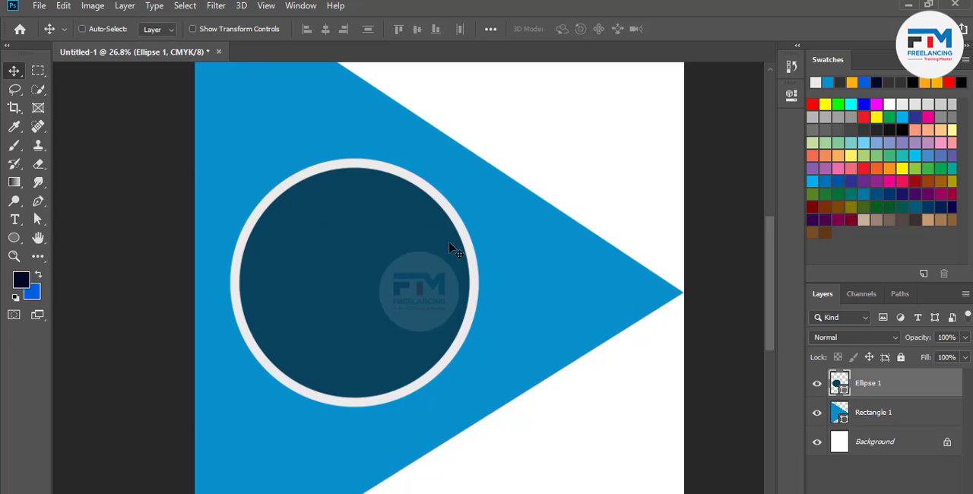
{"action": "key", "text": "ctrl+v"}
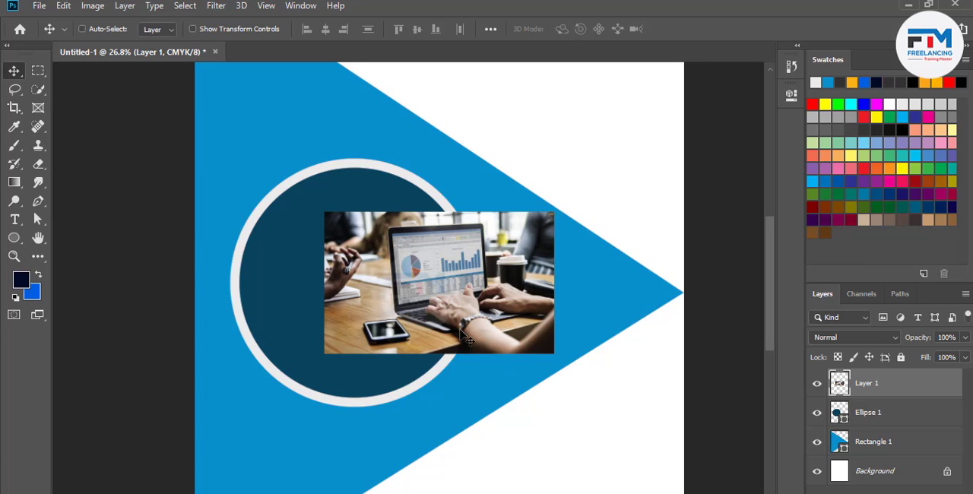
Scale the laptop photo to about 154% width and 175% height and position it so it covers the large circle
{"action": "key", "text": "ctrl+t"}
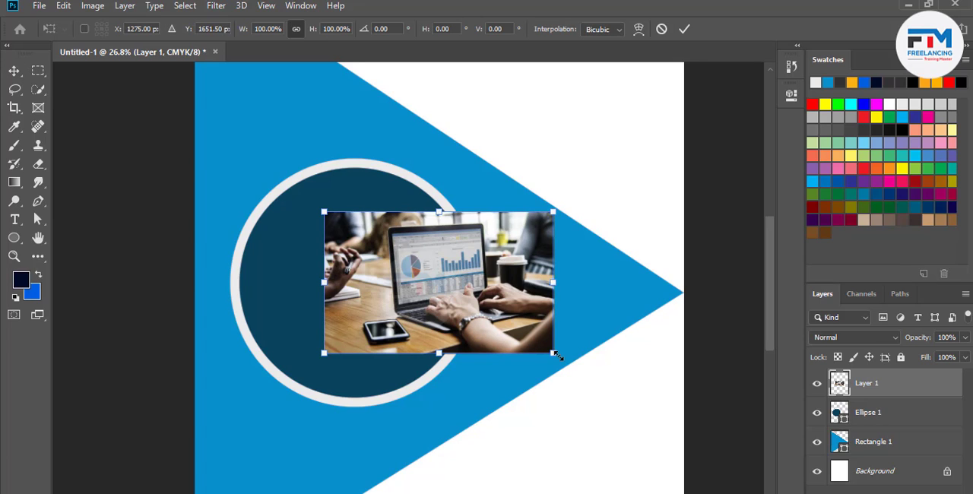
{"action": "left_click_drag", "start_coordinate": [554, 356], "coordinate": [616, 391]}
{"action": "left_click_drag", "start_coordinate": [517, 304], "coordinate": [444, 308]}
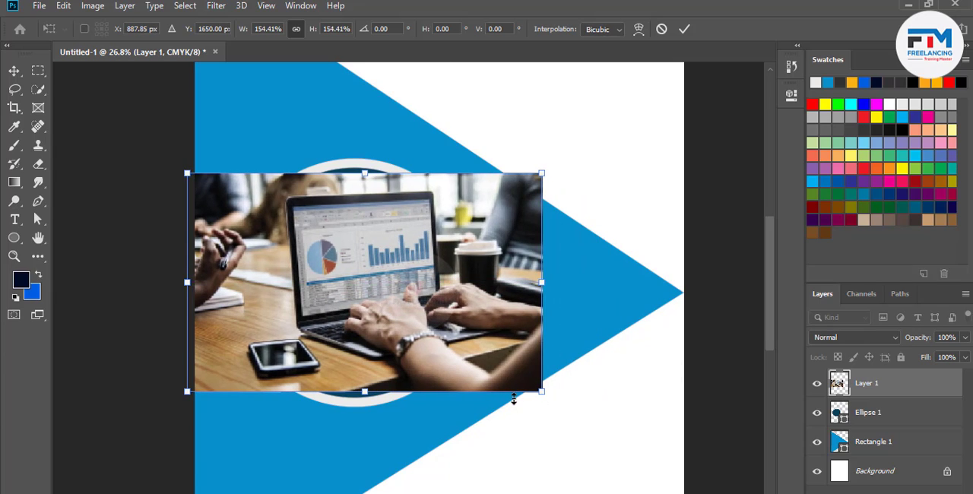
{"action": "left_click_drag", "start_coordinate": [364, 393], "coordinate": [366, 405]}
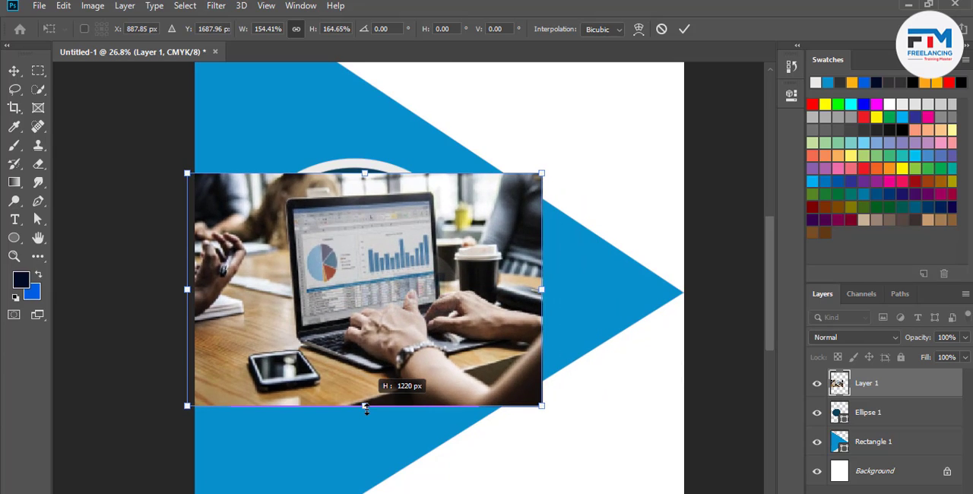
{"action": "left_click_drag", "start_coordinate": [364, 174], "coordinate": [365, 159]}
{"action": "left_click", "coordinate": [684, 30]}
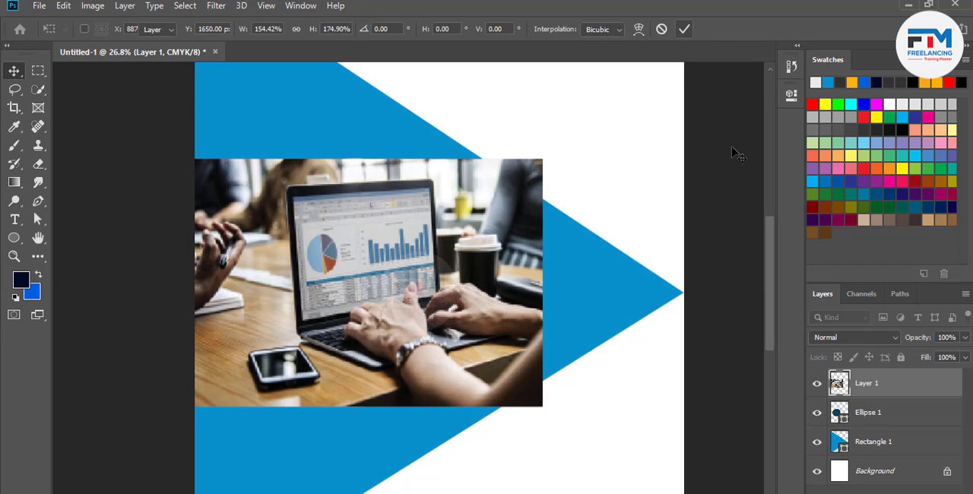
Clip the laptop photo to the large circle and shift it slightly up and to the left inside the frame
{"action": "right_click", "coordinate": [894, 391]}
{"action": "left_click", "coordinate": [748, 271]}
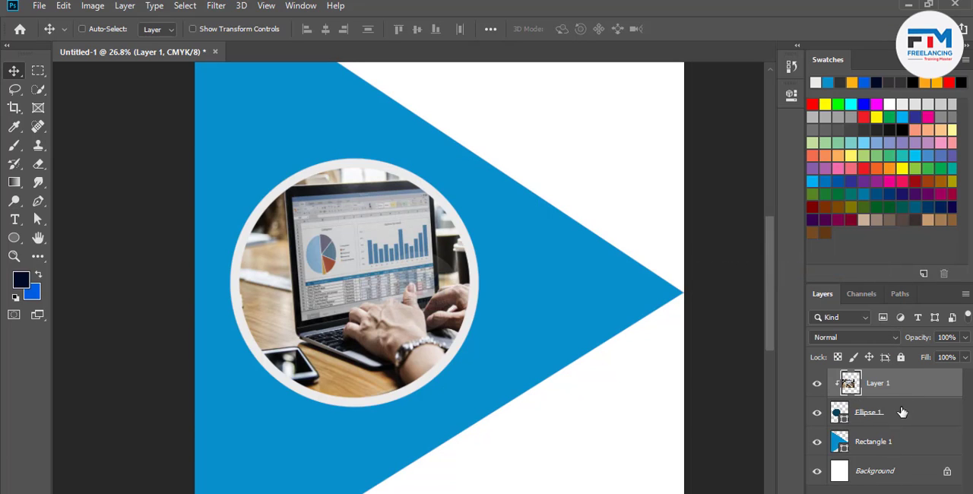
{"action": "left_click_drag", "start_coordinate": [409, 322], "coordinate": [401, 319]}
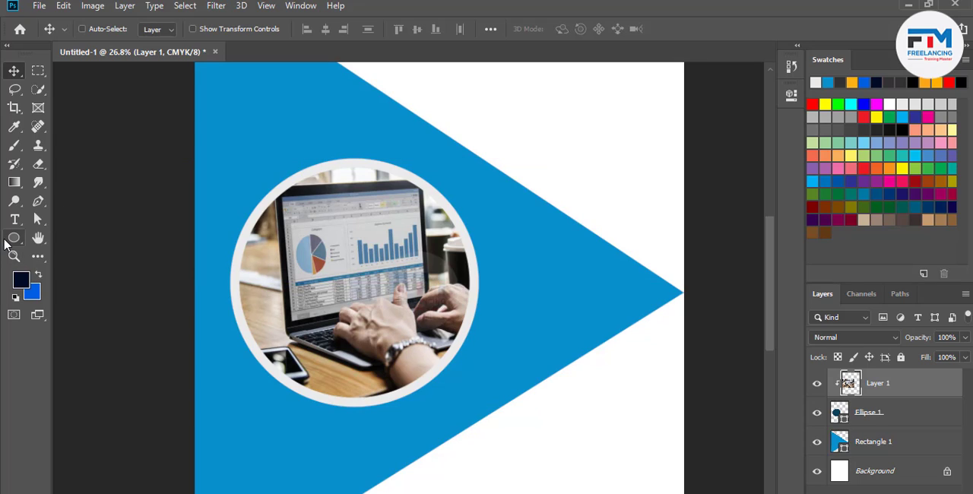
Draw a second circle about 514 px in diameter overlapping the upper left edge of the photo circle
{"action": "left_click", "coordinate": [13, 237]}
{"action": "left_click_drag", "start_coordinate": [276, 151], "coordinate": [329, 204]}
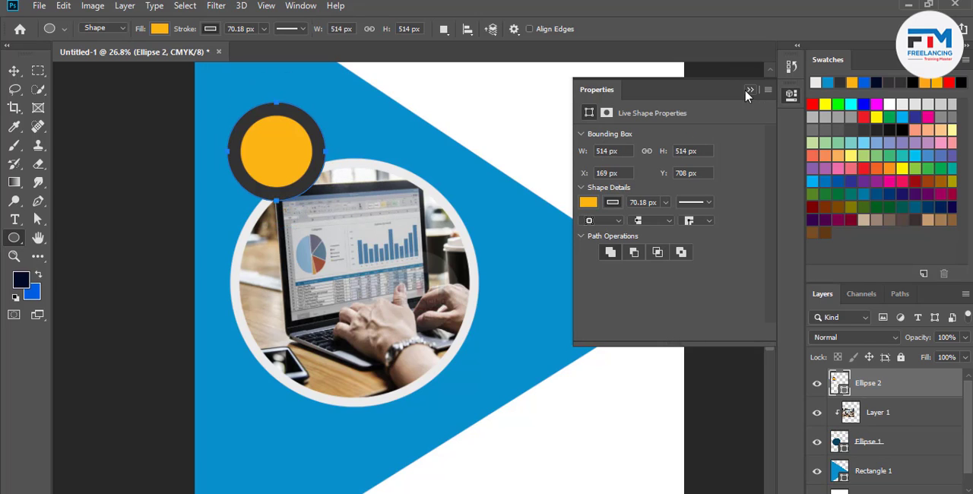
{"action": "left_click", "coordinate": [749, 90]}
Give the small orange circle a light gray stroke and set its width to about 40 px
{"action": "left_click", "coordinate": [211, 28]}
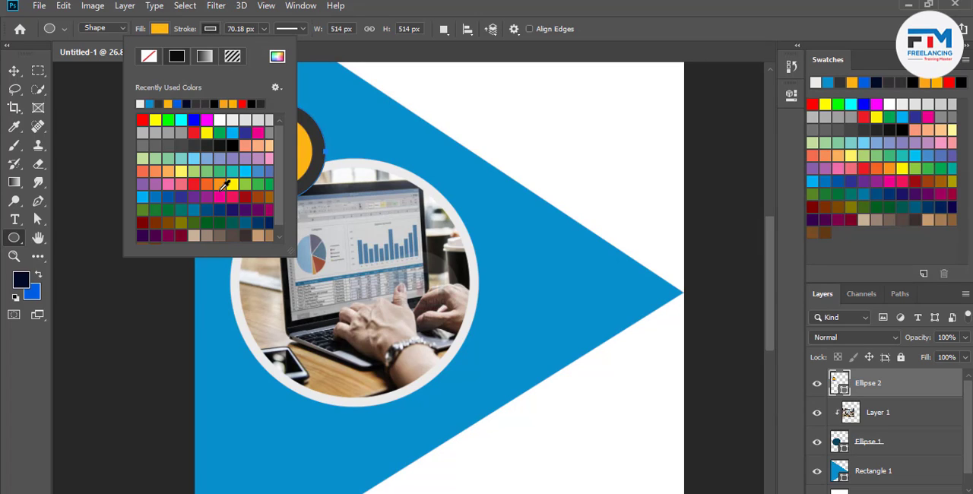
{"action": "left_click", "coordinate": [143, 103]}
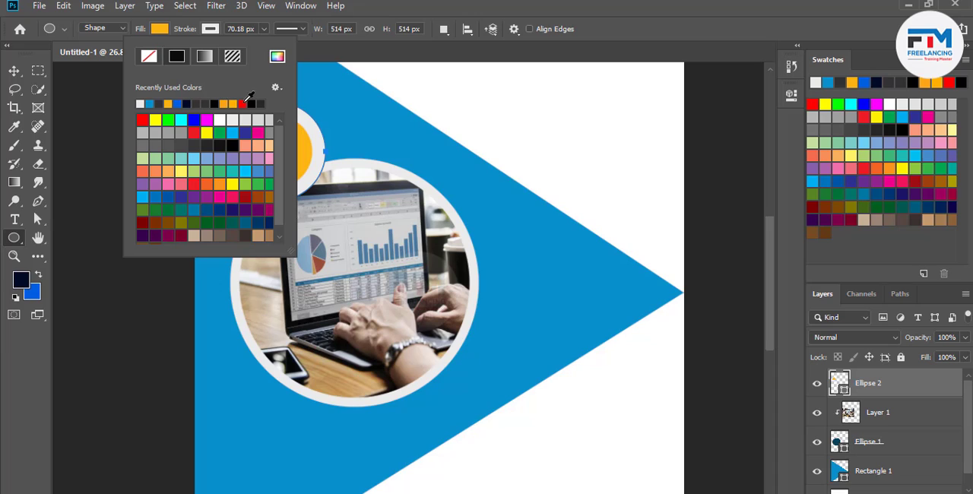
{"action": "left_click", "coordinate": [264, 29]}
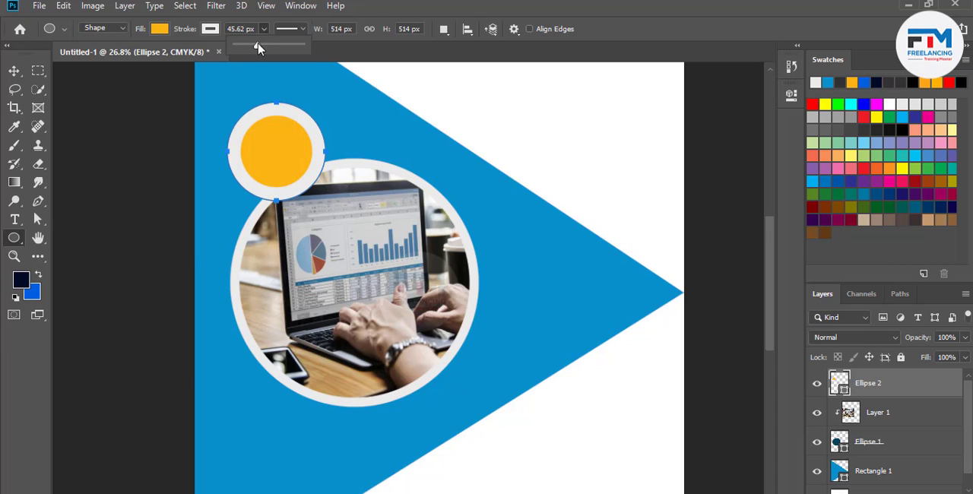
{"action": "left_click_drag", "start_coordinate": [258, 47], "coordinate": [257, 49]}
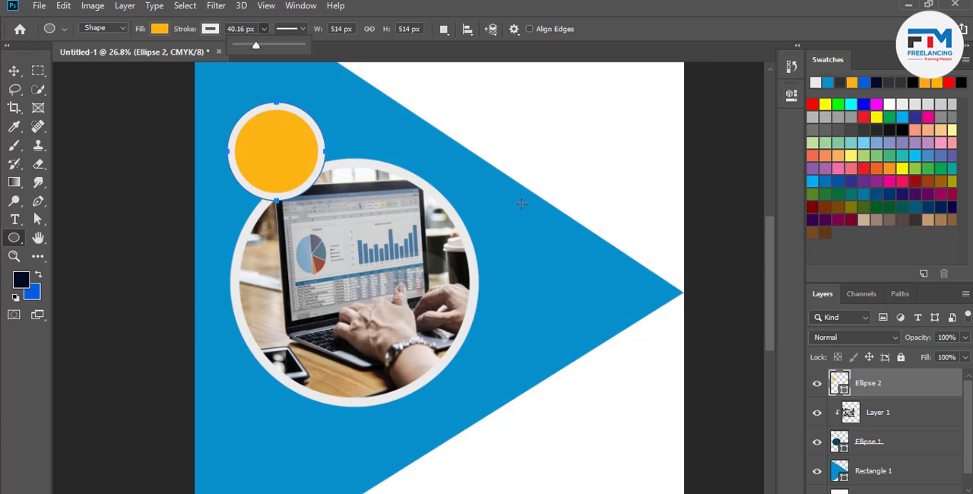
Switch back to the browser and open the "Perfectly Written Business Plan" photo from the business image results
{"action": "key", "text": "alt+Tab"}
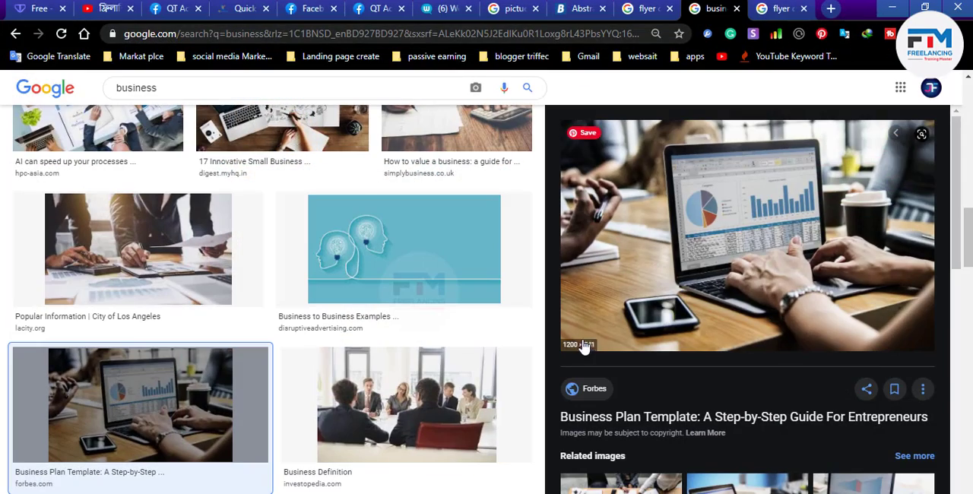
{"action": "scroll", "coordinate": [697, 391], "scroll_direction": "down", "scroll_amount": 3}
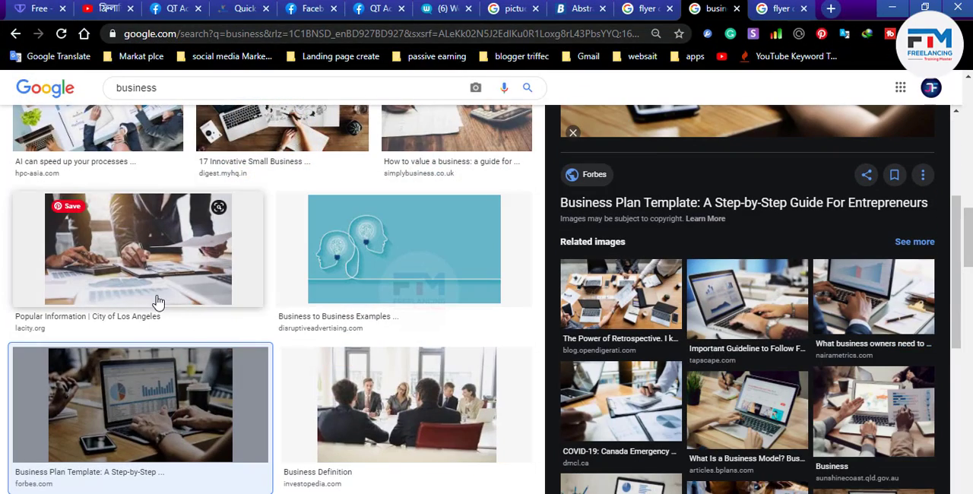
{"action": "scroll", "coordinate": [272, 297], "scroll_direction": "down", "scroll_amount": 7}
{"action": "scroll", "coordinate": [272, 302], "scroll_direction": "down", "scroll_amount": 3}
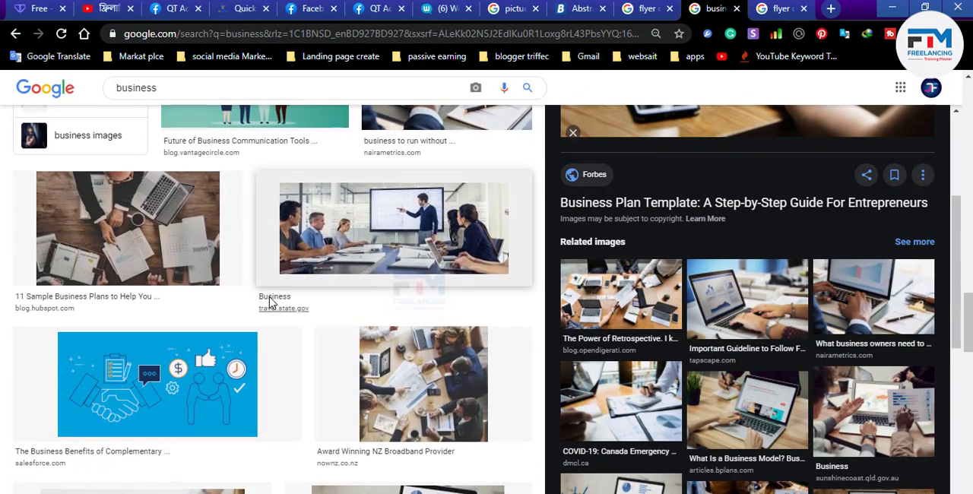
{"action": "scroll", "coordinate": [266, 266], "scroll_direction": "down", "scroll_amount": 3}
{"action": "left_click", "coordinate": [258, 227]}
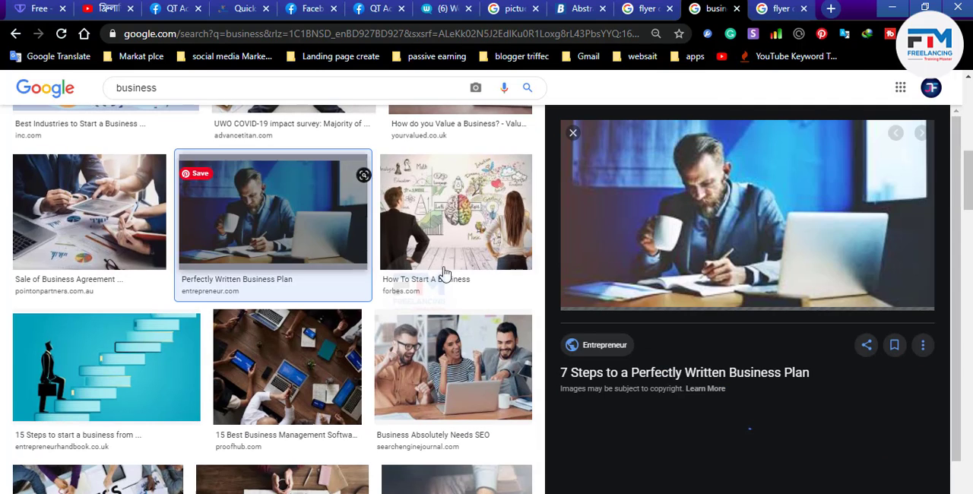
Open the related photo of the smiling businessman holding a cup beside a laptop and copy the image
{"action": "right_click", "coordinate": [696, 206]}
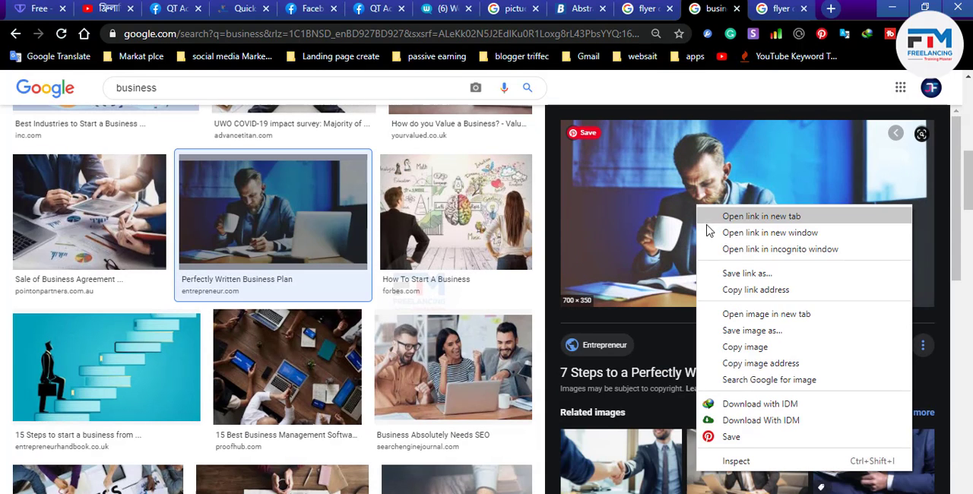
{"action": "left_click", "coordinate": [606, 427]}
{"action": "scroll", "coordinate": [606, 427], "scroll_direction": "down", "scroll_amount": 2}
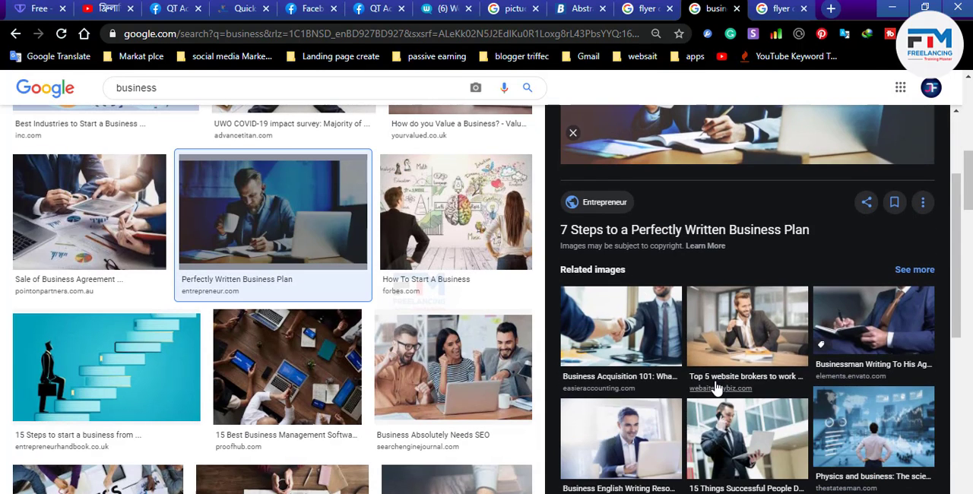
{"action": "left_click", "coordinate": [780, 318]}
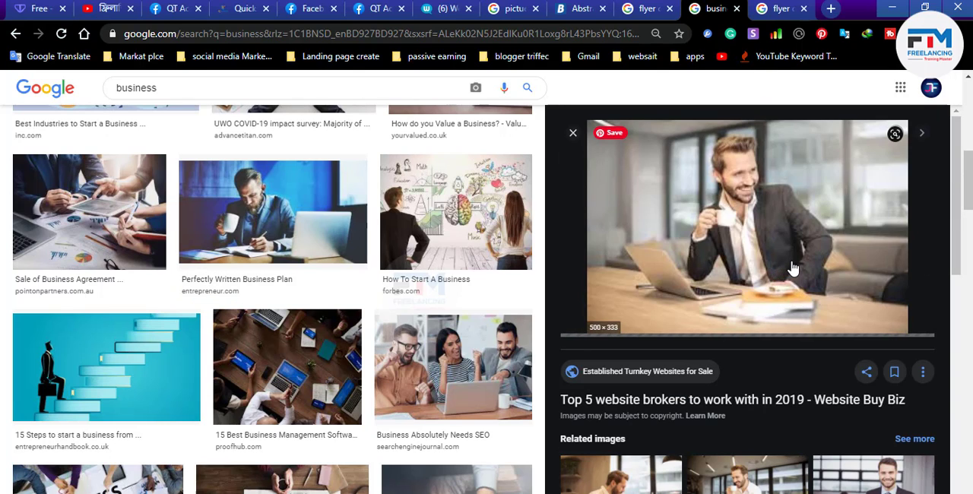
{"action": "right_click", "coordinate": [744, 250]}
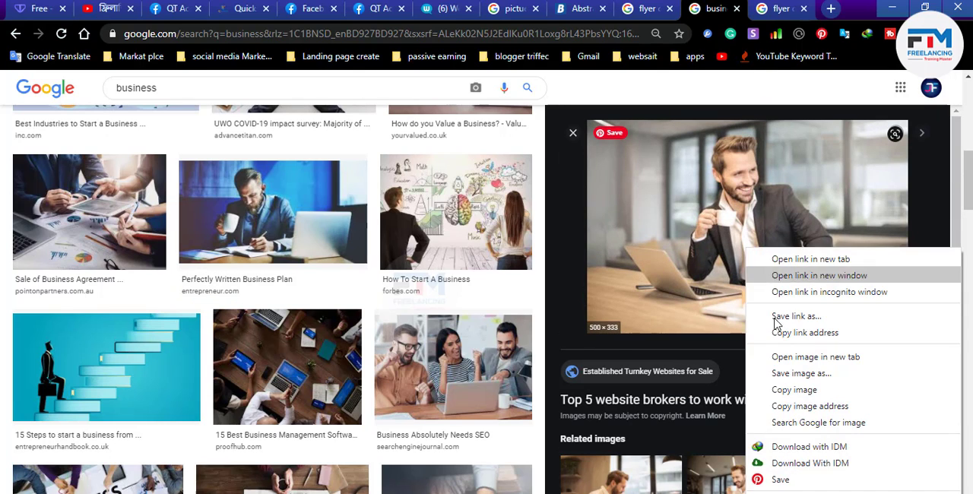
{"action": "left_click", "coordinate": [798, 389]}
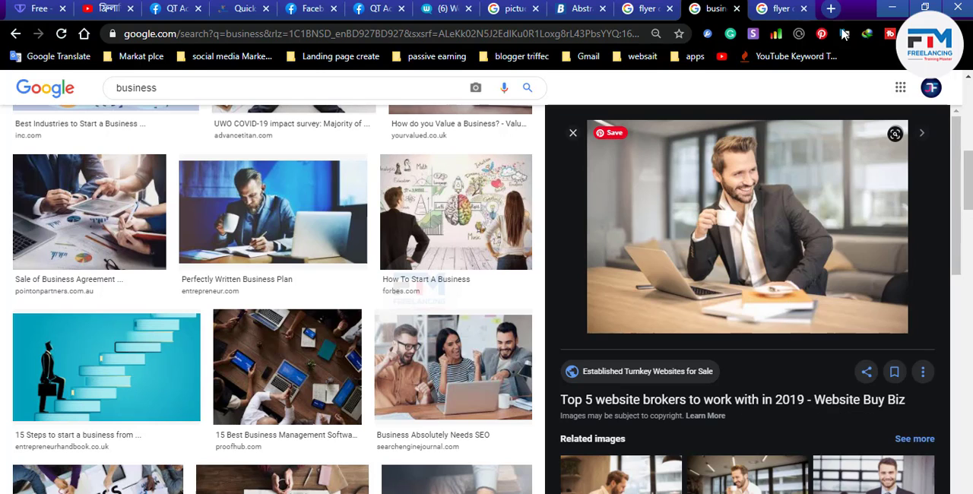
Return to Photoshop, paste the businessman photo and move it over the small orange circle
{"action": "left_click", "coordinate": [892, 7]}
{"action": "key", "text": "ctrl+v"}
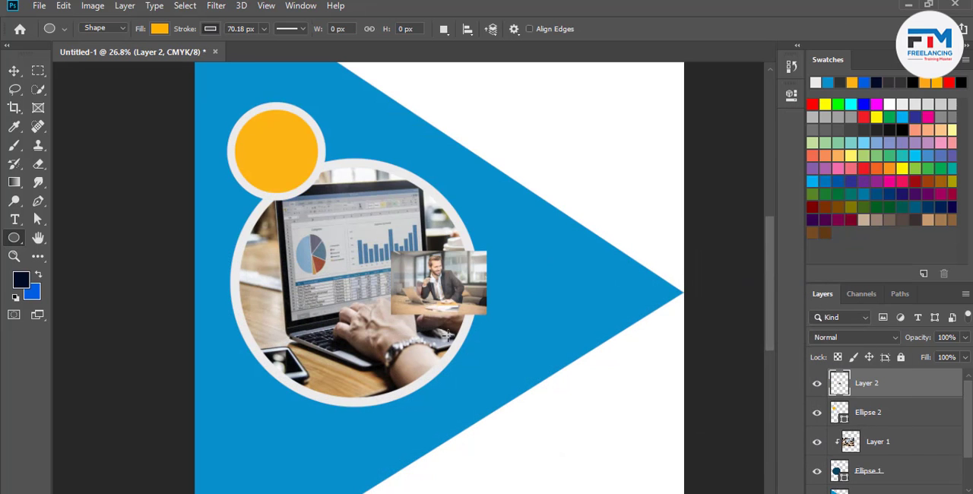
{"action": "left_click", "coordinate": [14, 71]}
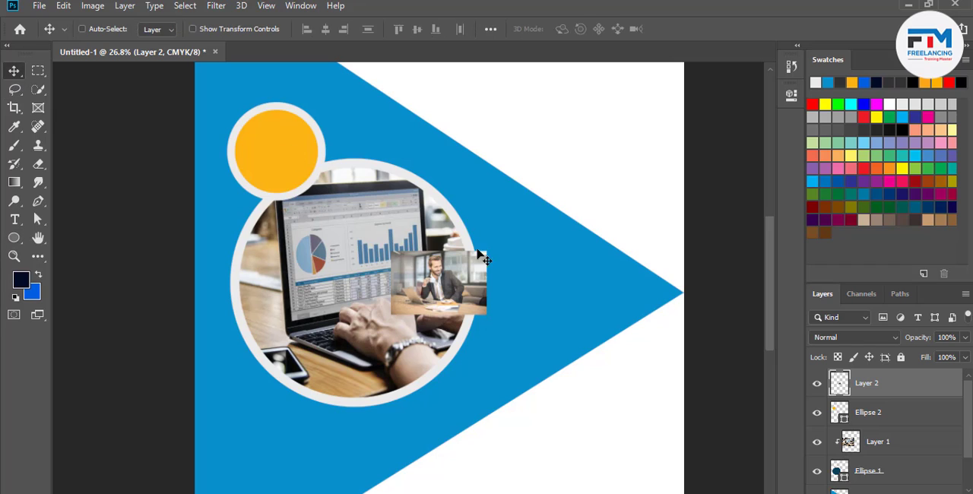
{"action": "left_click_drag", "start_coordinate": [455, 280], "coordinate": [293, 151]}
Enlarge the businessman photo proportionally until it covers the small orange circle
{"action": "scroll", "coordinate": [239, 144], "scroll_direction": "up", "scroll_amount": 6}
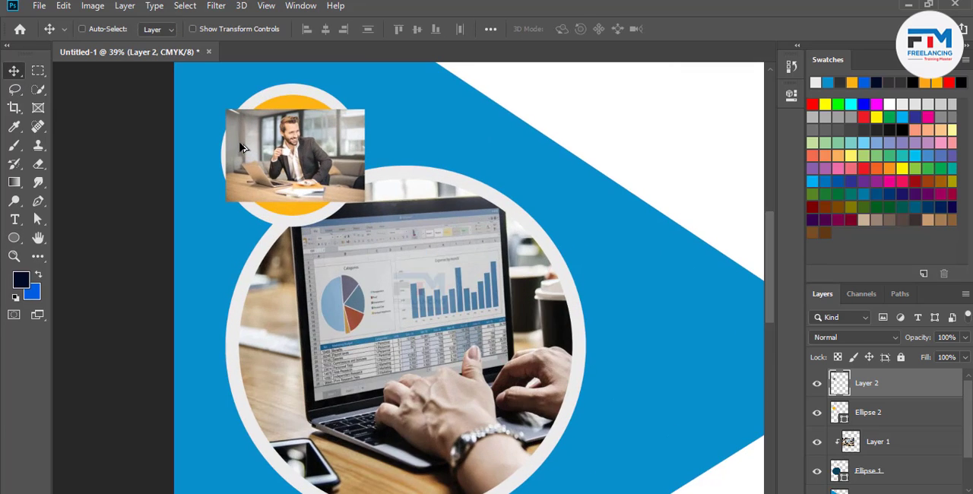
{"action": "scroll", "coordinate": [395, 293], "scroll_direction": "up", "scroll_amount": 2}
{"action": "key", "text": "ctrl+t"}
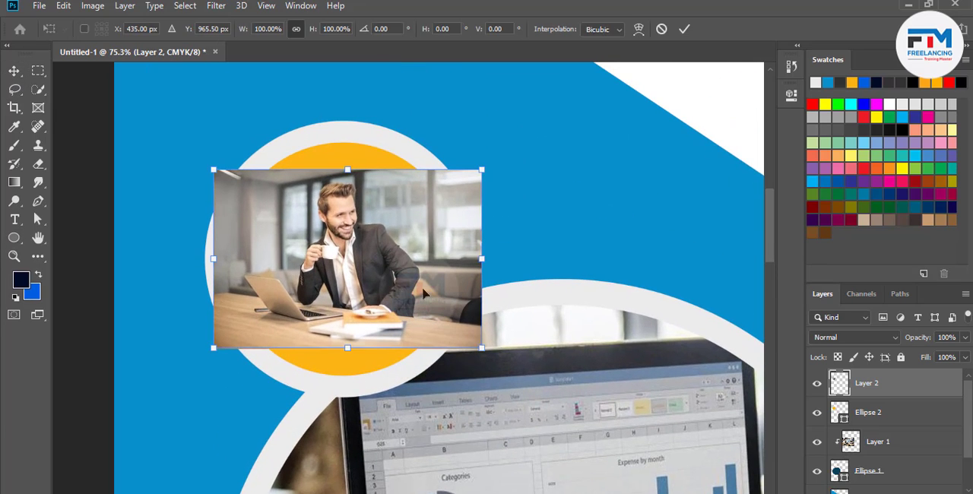
{"action": "left_click_drag", "start_coordinate": [481, 347], "coordinate": [544, 389]}
{"action": "left_click", "coordinate": [684, 29]}
Clip the businessman photo (Layer 2) to the small circle with a clipping mask
{"action": "right_click", "coordinate": [402, 245]}
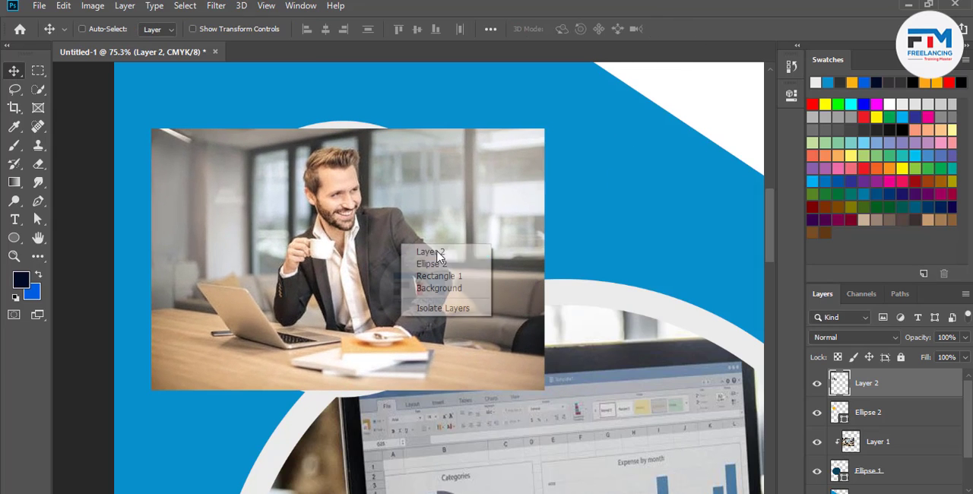
{"action": "right_click", "coordinate": [924, 394]}
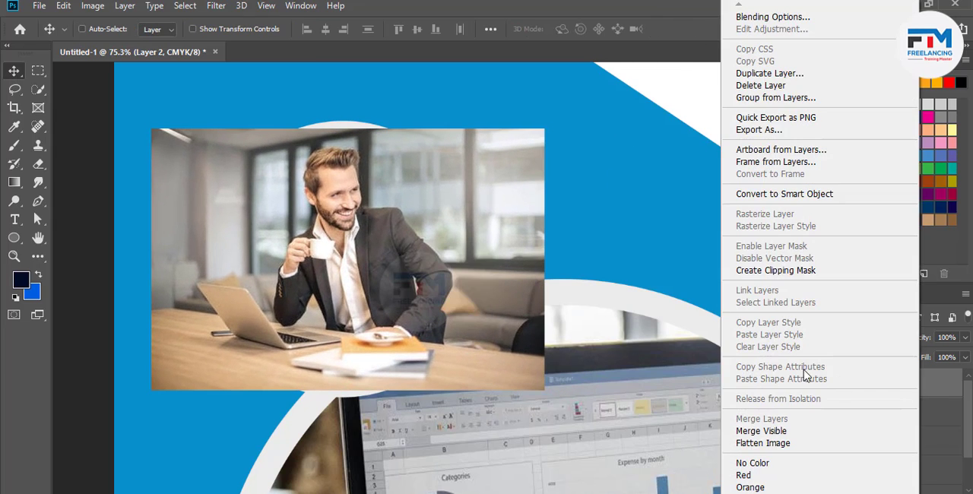
{"action": "left_click", "coordinate": [940, 396]}
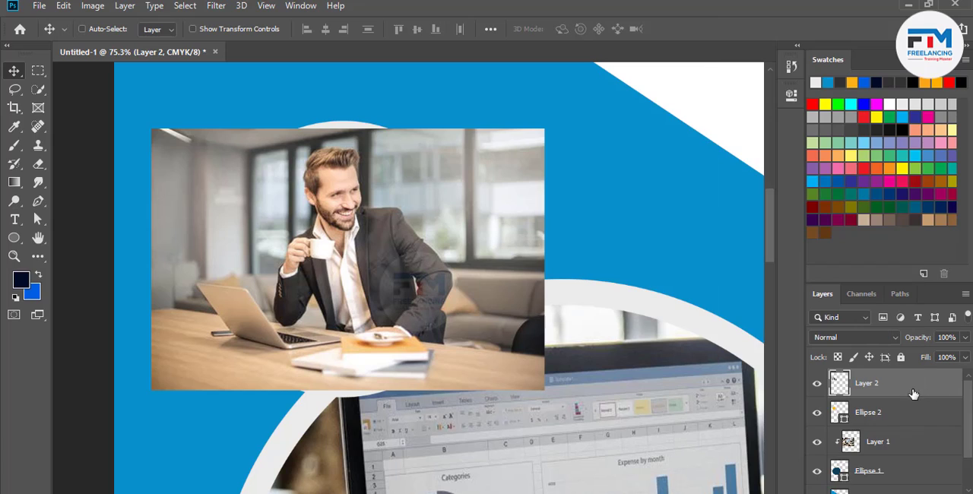
{"action": "right_click", "coordinate": [872, 398]}
{"action": "left_click", "coordinate": [726, 271]}
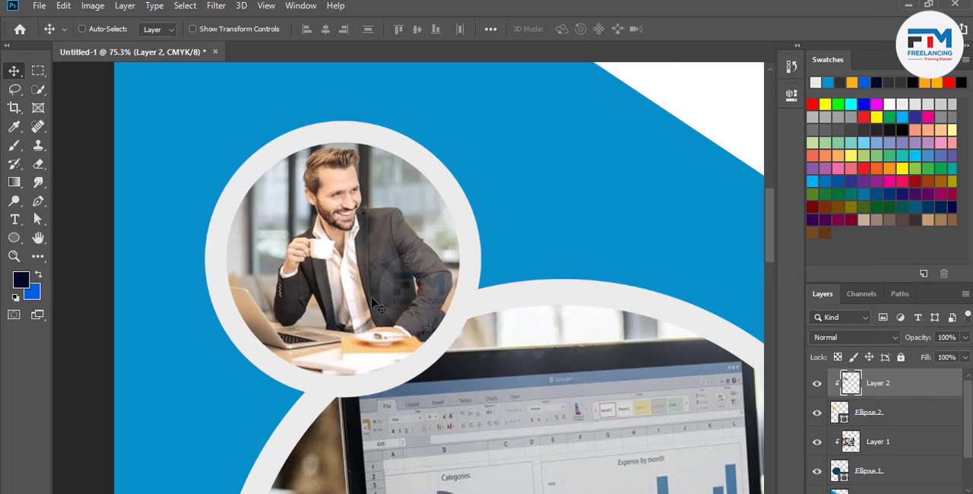
Shift the clipped businessman photo inside its circle and scale it down proportionally to about 90.57%
{"action": "left_click_drag", "start_coordinate": [394, 292], "coordinate": [406, 282]}
{"action": "key", "text": "ctrl+t"}
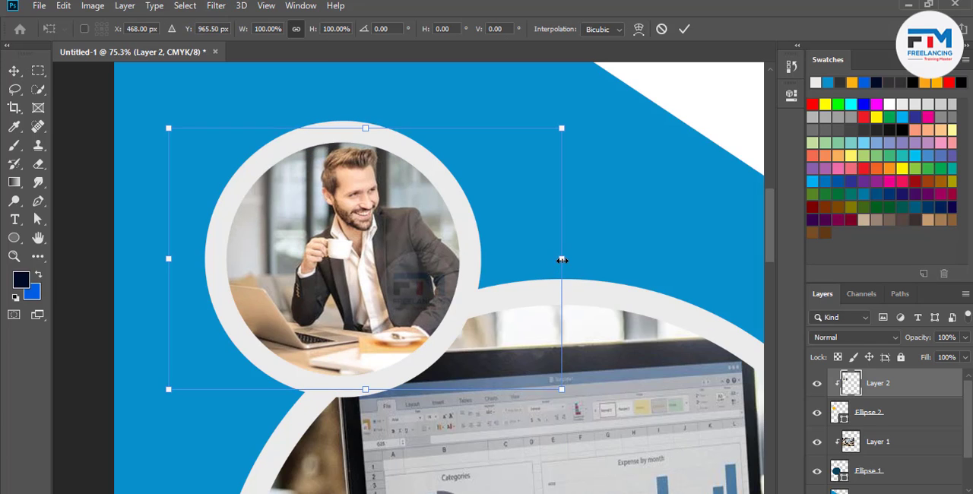
{"action": "left_click_drag", "start_coordinate": [561, 260], "coordinate": [544, 260]}
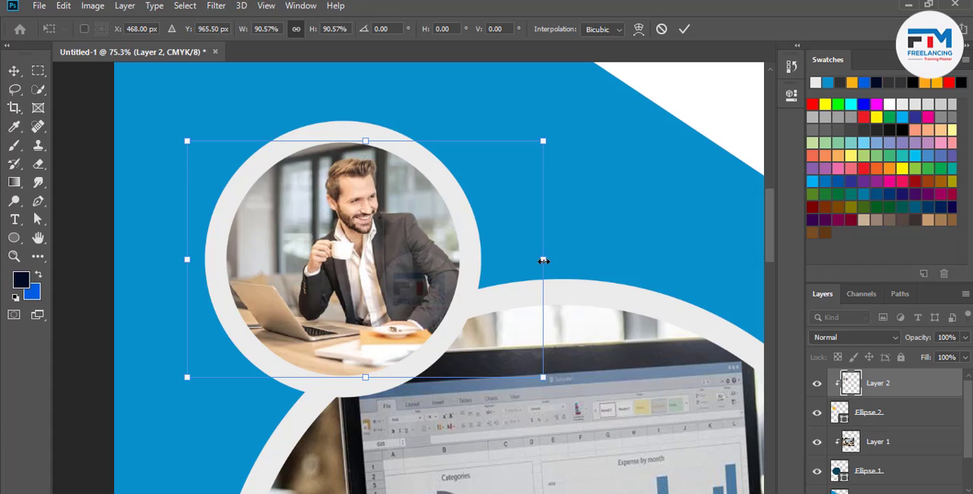
{"action": "left_click", "coordinate": [684, 29]}
Duplicate the small circle with its businessman photo twice, placing the copies at the large circle's lower-left and right edges
{"action": "scroll", "coordinate": [426, 274], "scroll_direction": "down", "scroll_amount": 5}
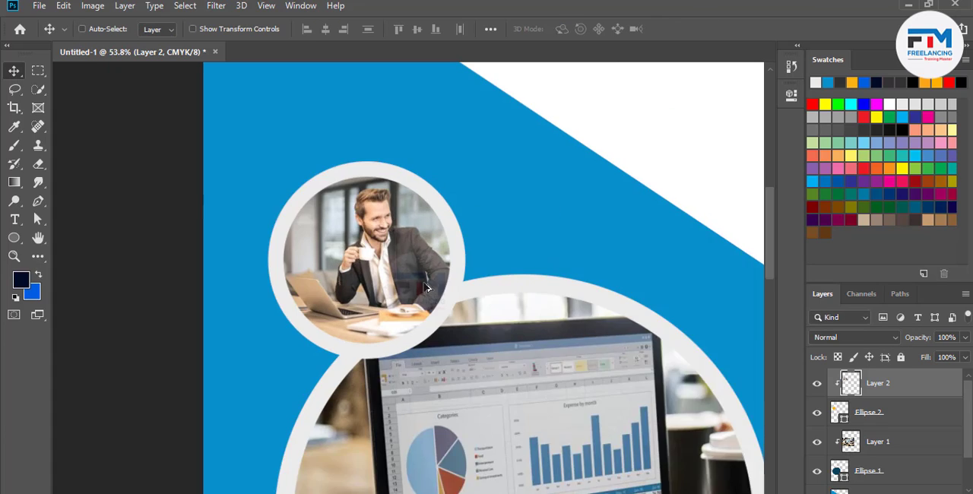
{"action": "scroll", "coordinate": [417, 311], "scroll_direction": "down", "scroll_amount": 1}
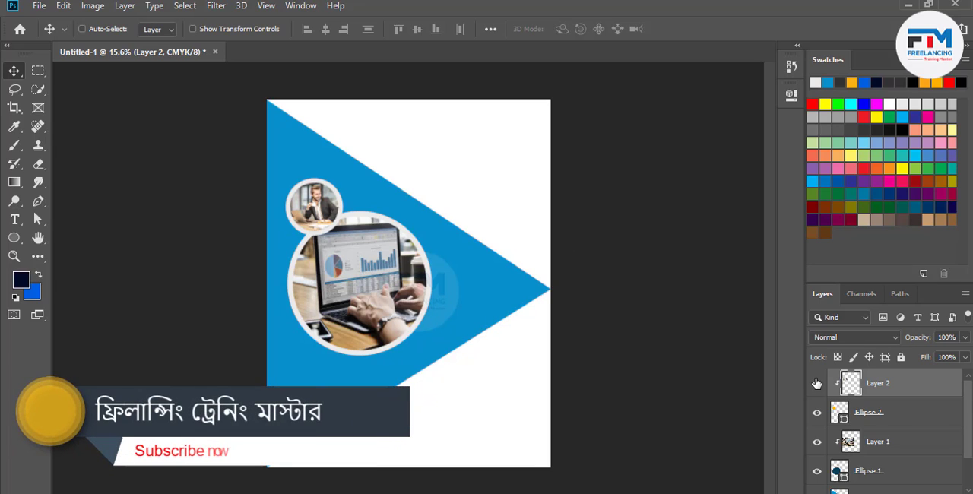
{"action": "left_click", "coordinate": [892, 419], "text": "shift"}
{"action": "left_click_drag", "start_coordinate": [351, 251], "coordinate": [313, 371]}
{"action": "scroll", "coordinate": [268, 384], "scroll_direction": "up", "scroll_amount": 5}
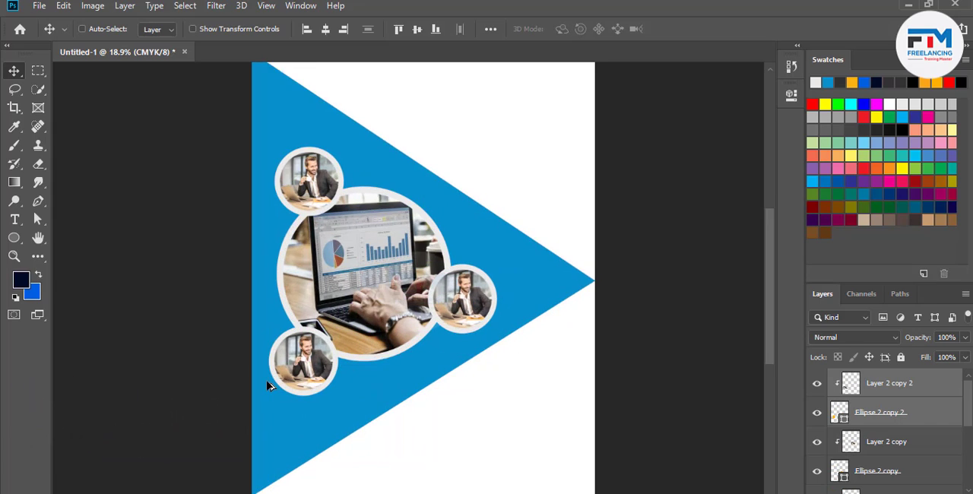
Delete the businessman photos, Layer 2 copy 2 and Layer 2 copy, from the two duplicated circles
{"action": "scroll", "coordinate": [903, 396], "scroll_direction": "down", "scroll_amount": 1}
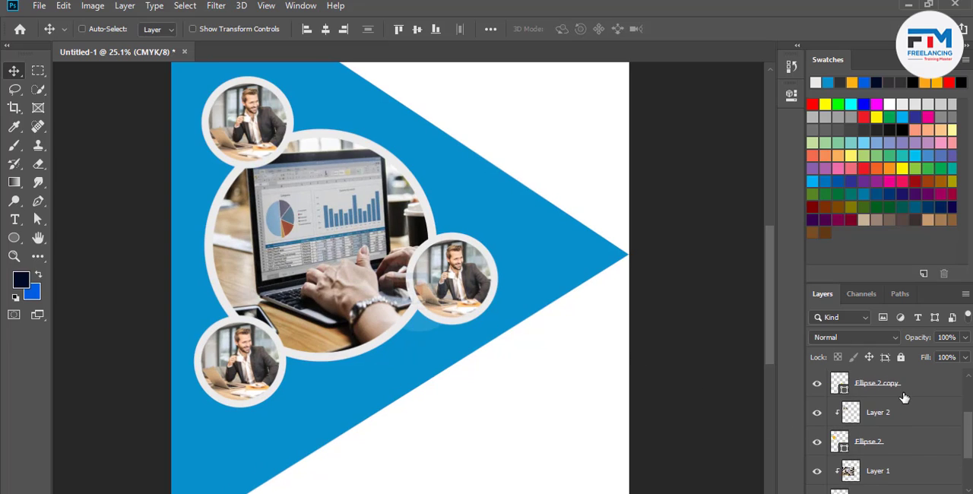
{"action": "scroll", "coordinate": [903, 397], "scroll_direction": "up", "scroll_amount": 1}
{"action": "left_click", "coordinate": [903, 396]}
{"action": "key", "text": "Delete"}
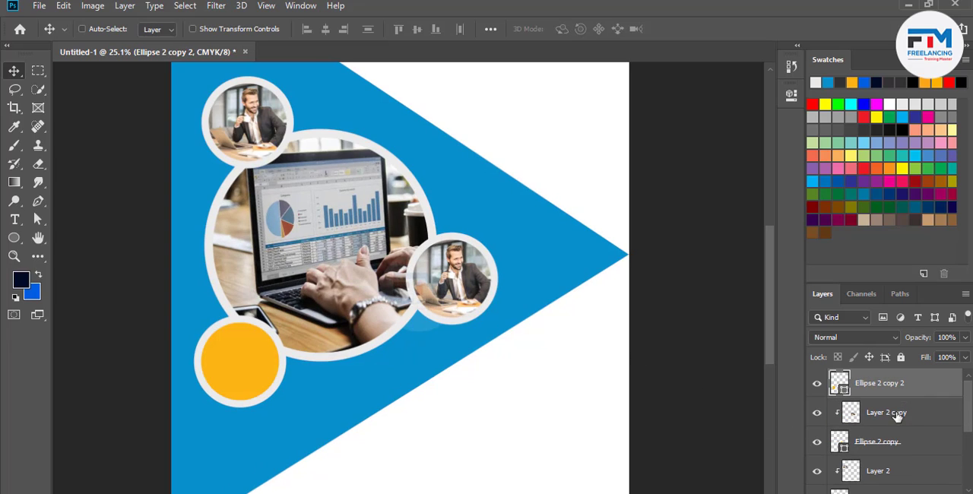
{"action": "scroll", "coordinate": [880, 439], "scroll_direction": "down", "scroll_amount": 2}
{"action": "scroll", "coordinate": [879, 424], "scroll_direction": "up", "scroll_amount": 2}
{"action": "left_click", "coordinate": [884, 416]}
{"action": "key", "text": "Delete"}
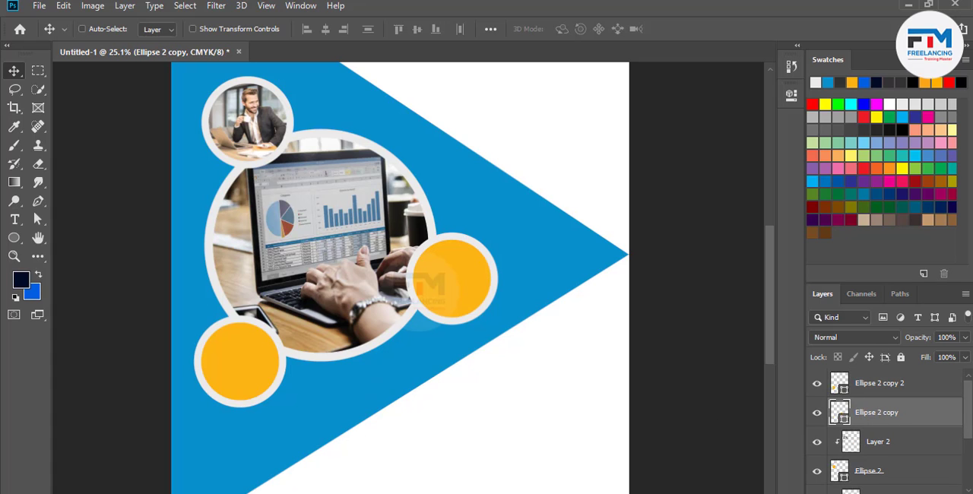
Switch to the browser, open the "Business Absolutely Needs SEO" photo and copy its related Fortune image of three people around a table
{"action": "key", "text": "alt+Tab"}
{"action": "left_click", "coordinate": [456, 370]}
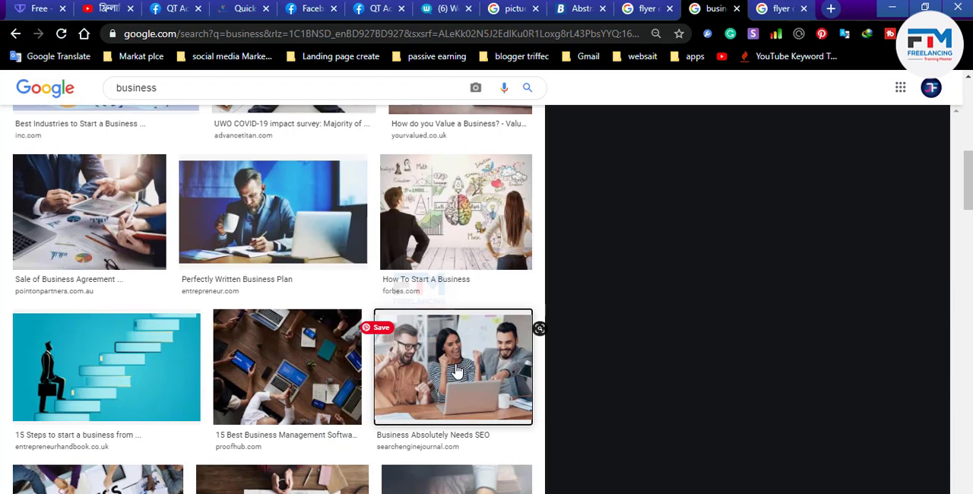
{"action": "scroll", "coordinate": [649, 281], "scroll_direction": "down", "scroll_amount": 2}
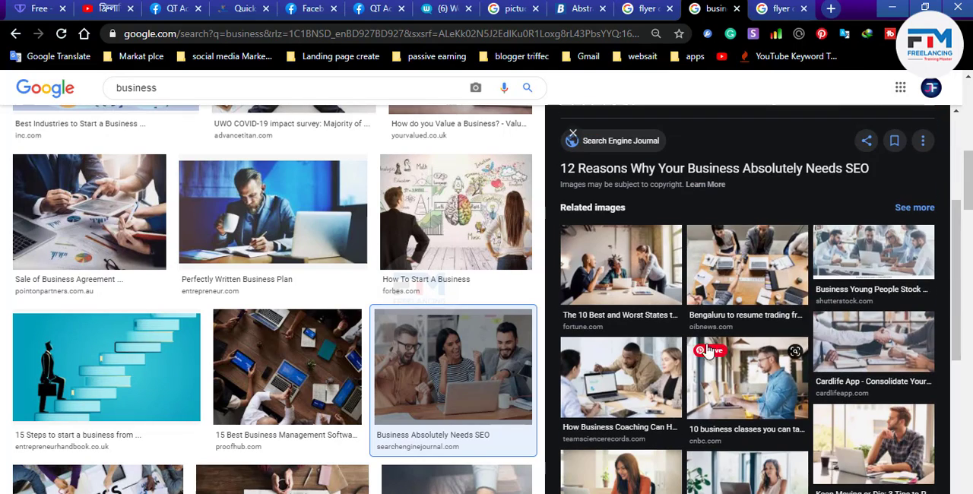
{"action": "left_click", "coordinate": [649, 282]}
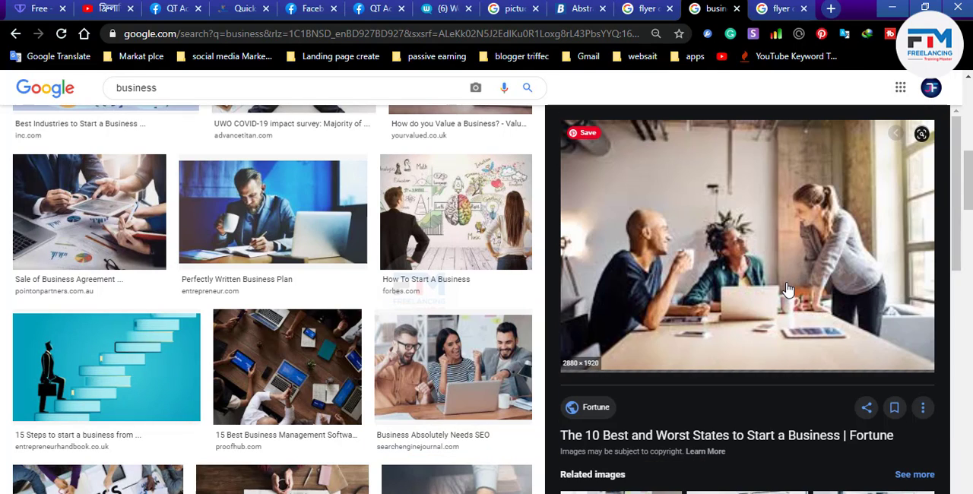
{"action": "right_click", "coordinate": [760, 249]}
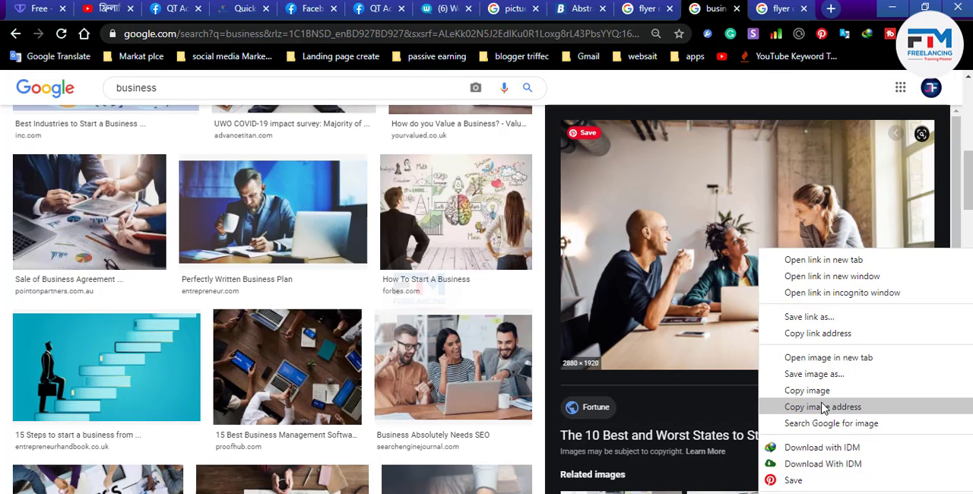
{"action": "left_click", "coordinate": [807, 391]}
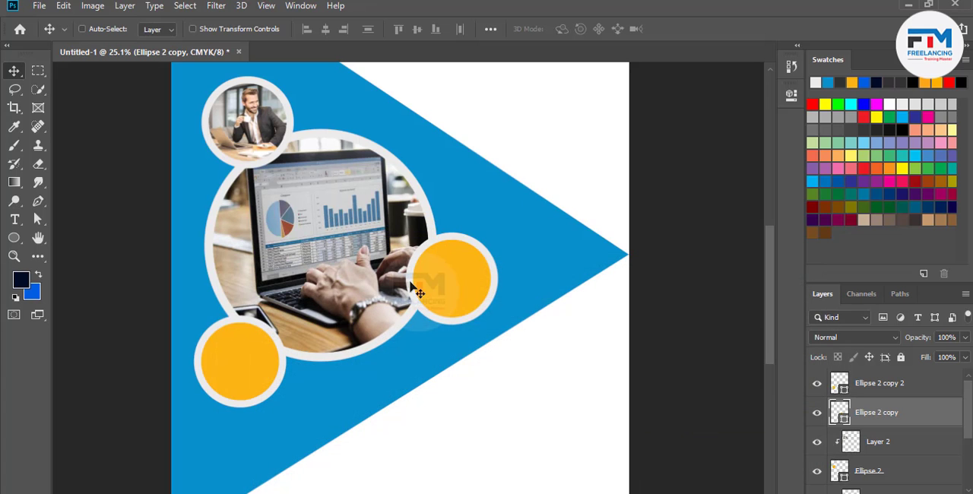
Paste the three-person meeting photo in Photoshop above Ellipse 2 copy and clip it to that orange circle
{"action": "key", "text": "ctrl+v"}
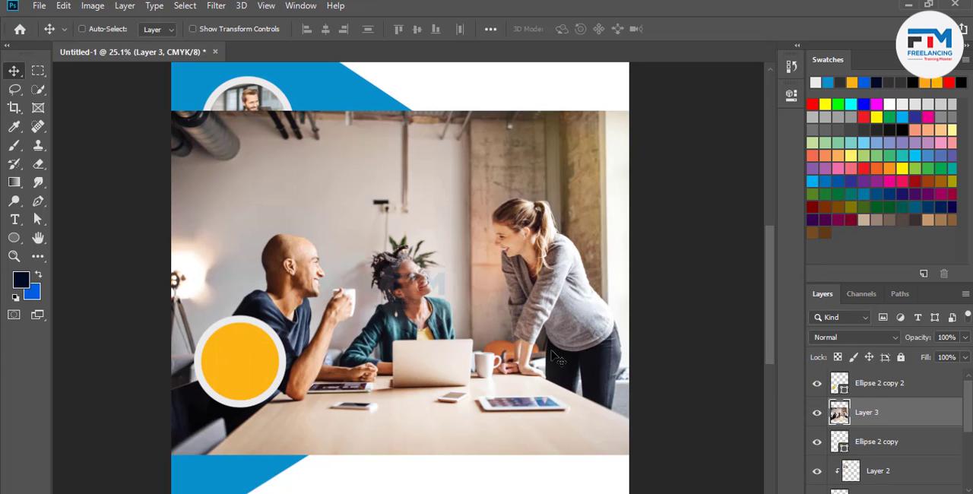
{"action": "right_click", "coordinate": [910, 408]}
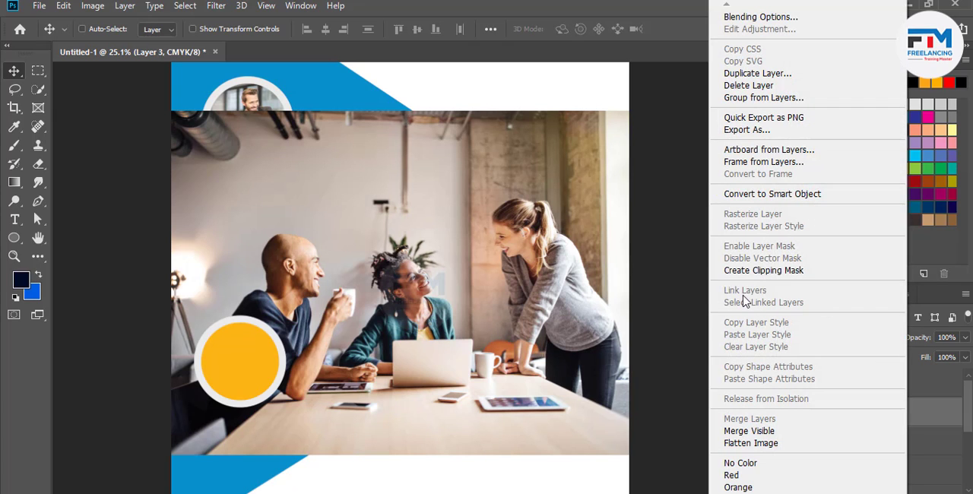
{"action": "left_click", "coordinate": [752, 272]}
Scale the clipped meeting photo down proportionally and position it so all three people fit inside the circle
{"action": "left_click_drag", "start_coordinate": [455, 289], "coordinate": [471, 263]}
{"action": "key", "text": "ctrl+t"}
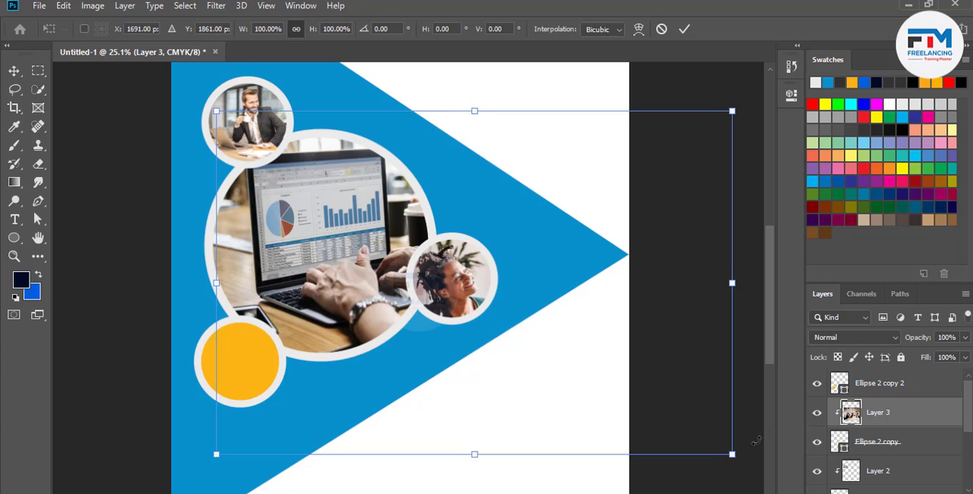
{"action": "left_click_drag", "start_coordinate": [729, 454], "coordinate": [502, 354]}
{"action": "left_click_drag", "start_coordinate": [498, 307], "coordinate": [487, 302]}
{"action": "left_click", "coordinate": [683, 30]}
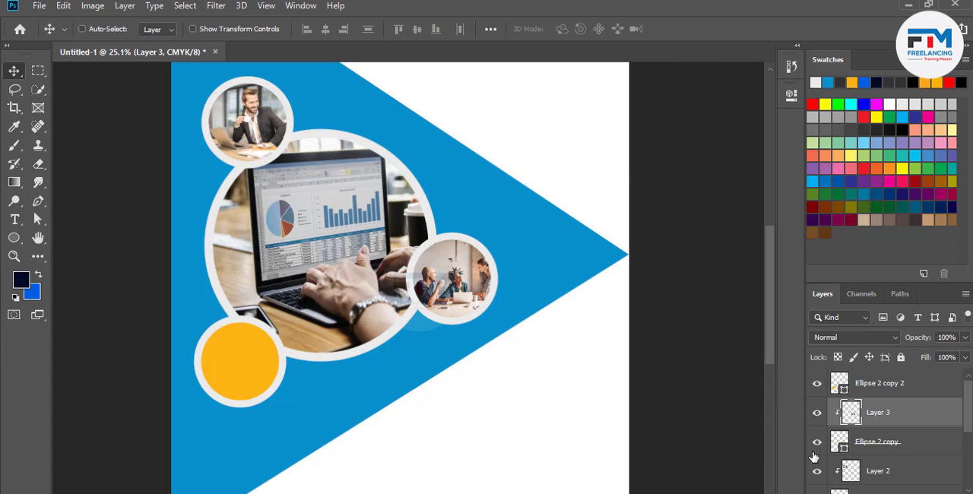
Select the Ellipse 2 copy 2 layer, switch to the browser and copy the enlarged "Sale of Business Agreement" photo
{"action": "key", "text": "alt+bracketright"}
{"action": "key", "text": "alt+Tab"}
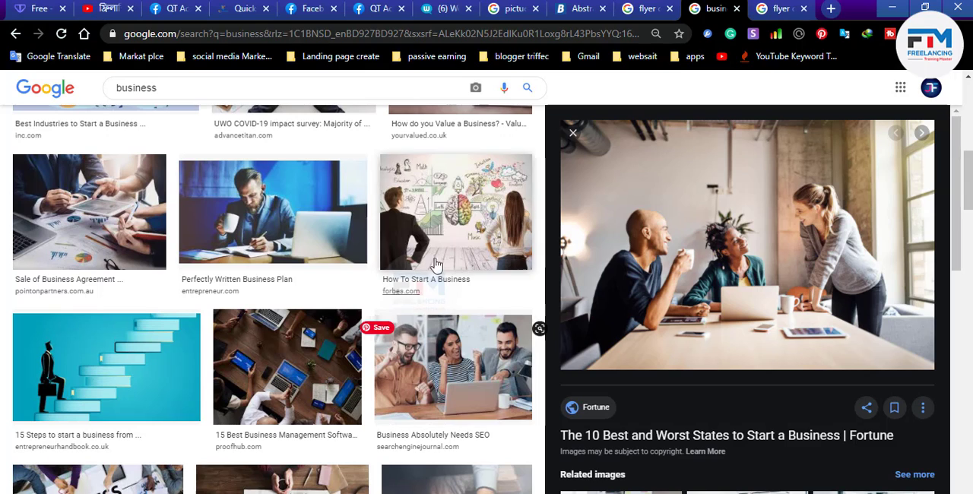
{"action": "scroll", "coordinate": [195, 293], "scroll_direction": "up", "scroll_amount": 1}
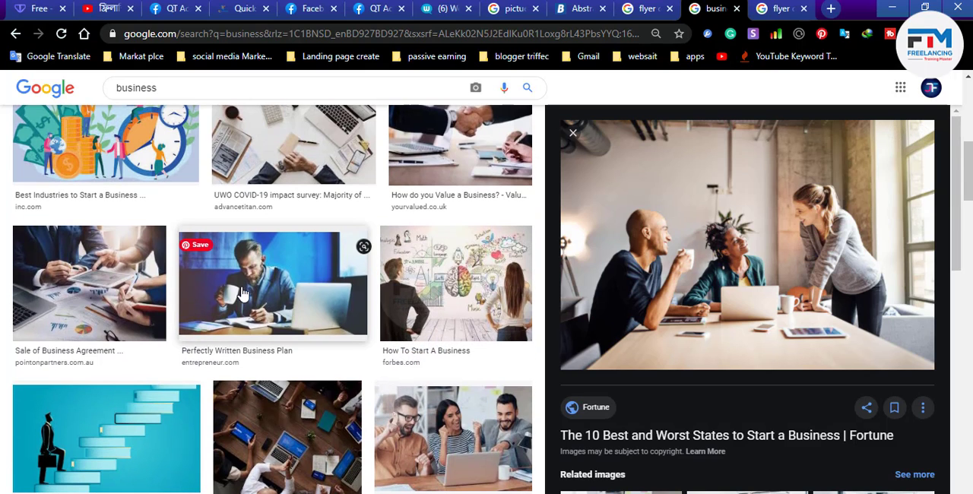
{"action": "left_click", "coordinate": [122, 296]}
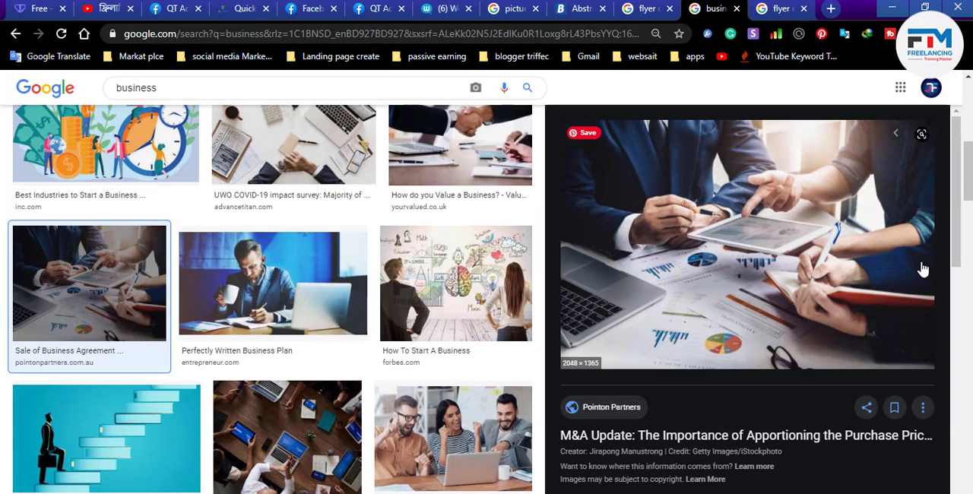
{"action": "right_click", "coordinate": [760, 246]}
{"action": "left_click", "coordinate": [786, 385]}
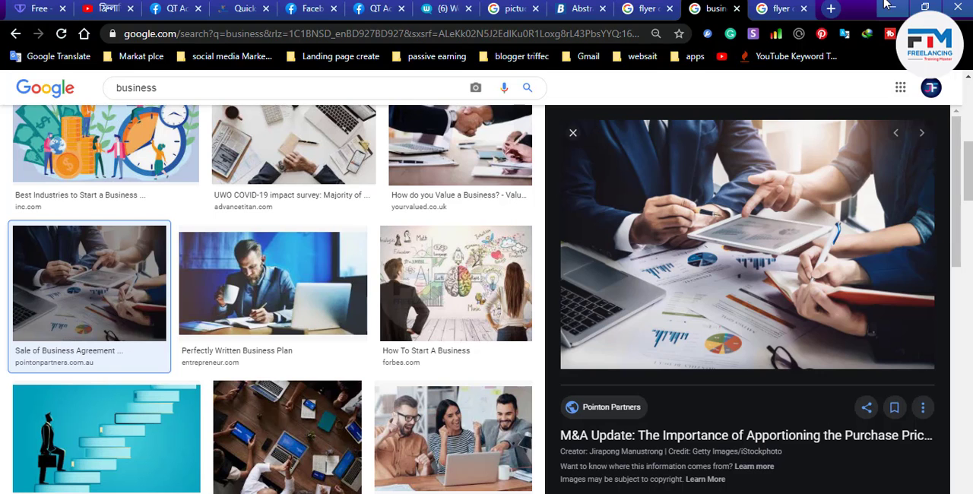
Return to Photoshop, paste the business agreement photo over the remaining orange circle and clip it to Ellipse 2 copy 2
{"action": "key", "text": "alt+Tab"}
{"action": "key", "text": "ctrl+v"}
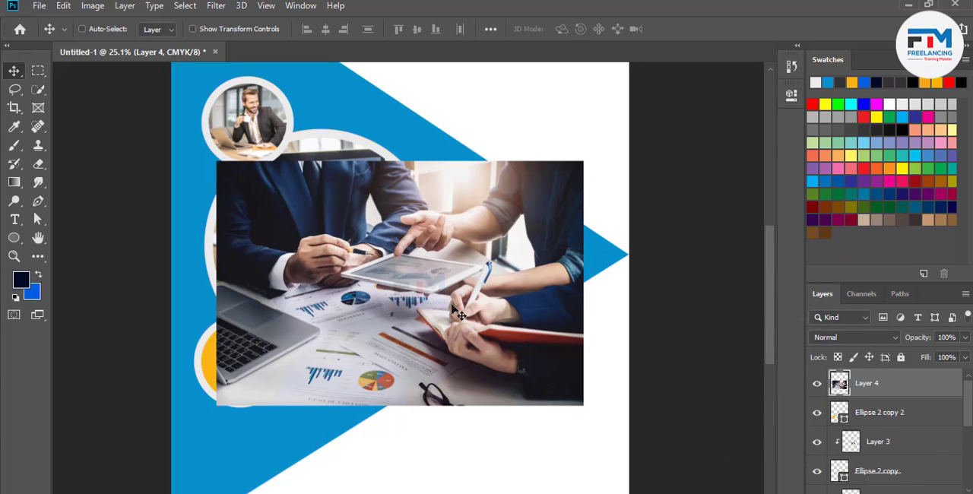
{"action": "left_click_drag", "start_coordinate": [459, 314], "coordinate": [419, 322]}
{"action": "right_click", "coordinate": [921, 395]}
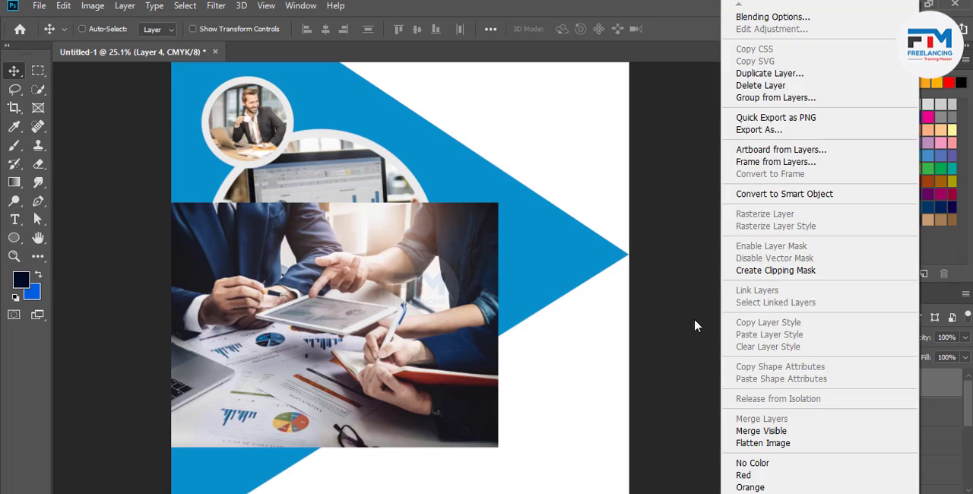
{"action": "left_click", "coordinate": [747, 271]}
Scale the clipped agreement photo proportionally to 37.32% and center its hands and charts inside the lower-left circle
{"action": "left_click_drag", "start_coordinate": [237, 387], "coordinate": [246, 400]}
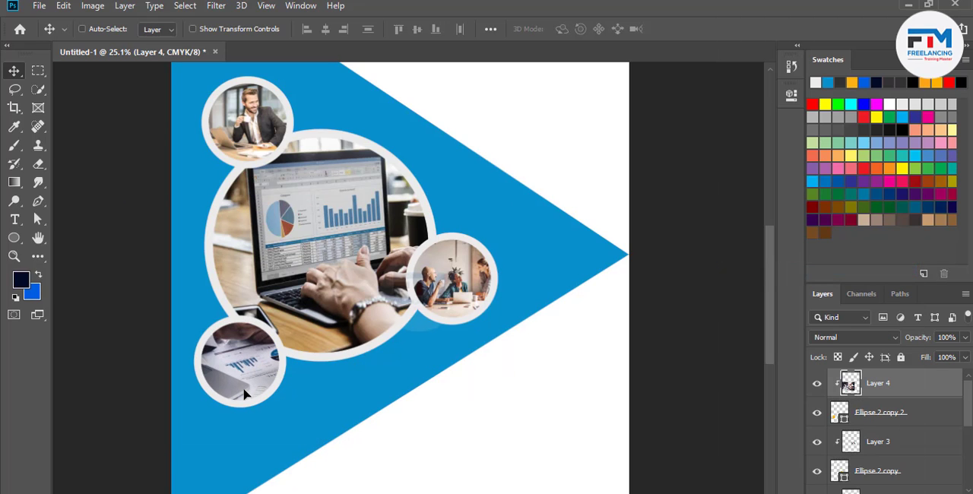
{"action": "key", "text": "ctrl+t"}
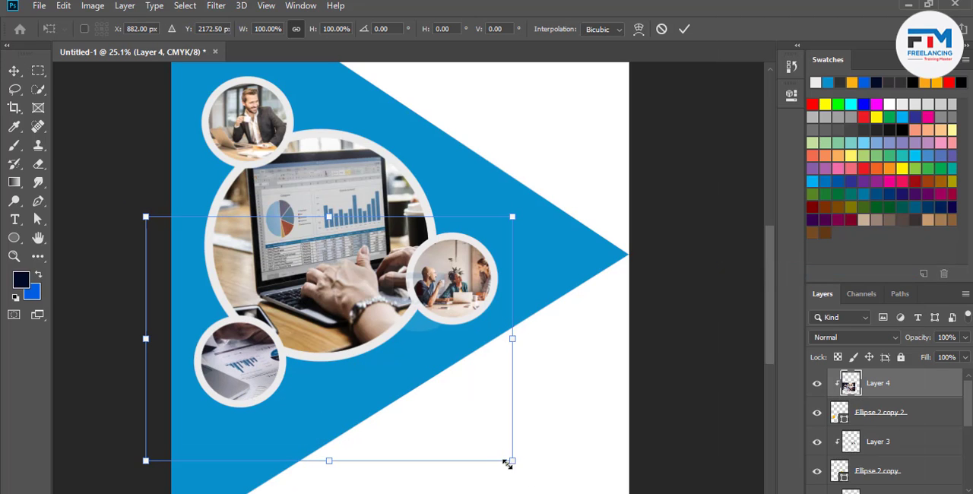
{"action": "left_click_drag", "start_coordinate": [507, 464], "coordinate": [387, 421]}
{"action": "left_click_drag", "start_coordinate": [342, 377], "coordinate": [275, 391]}
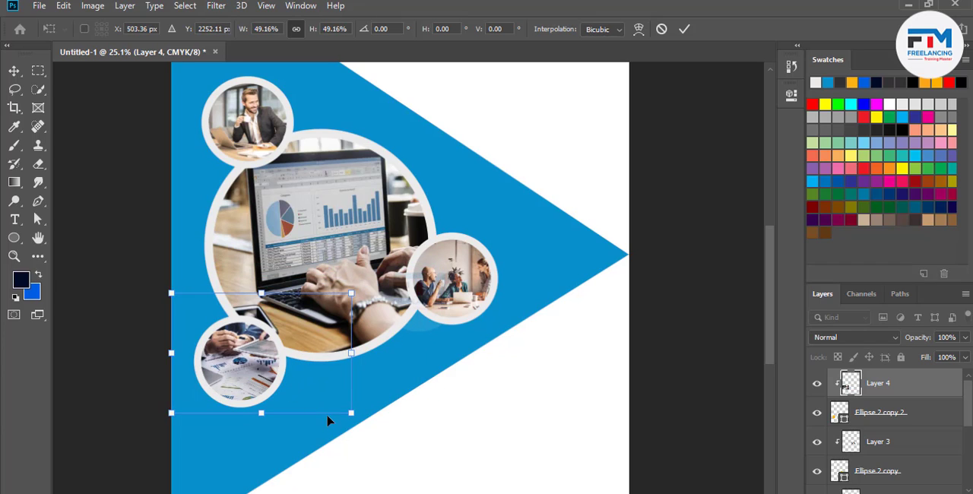
{"action": "left_click_drag", "start_coordinate": [351, 413], "coordinate": [330, 400]}
{"action": "left_click_drag", "start_coordinate": [301, 365], "coordinate": [284, 374]}
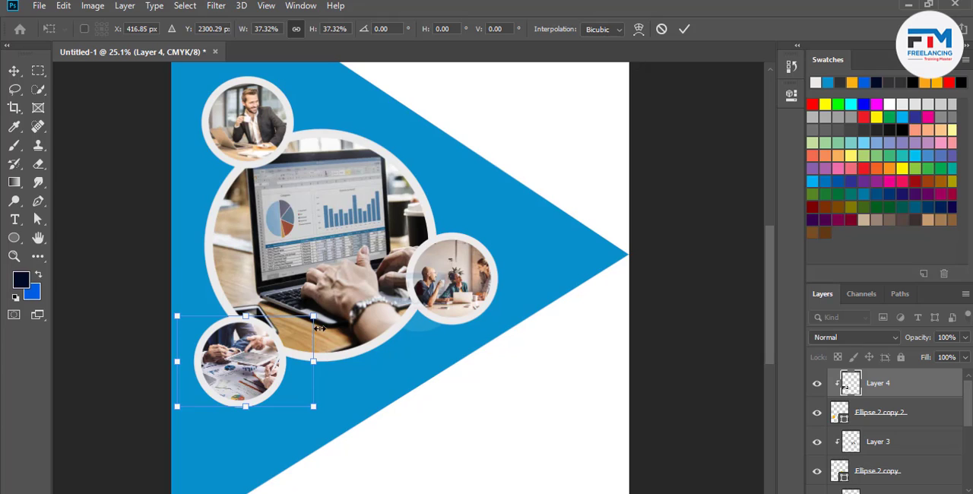
{"action": "left_click_drag", "start_coordinate": [320, 328], "coordinate": [313, 327]}
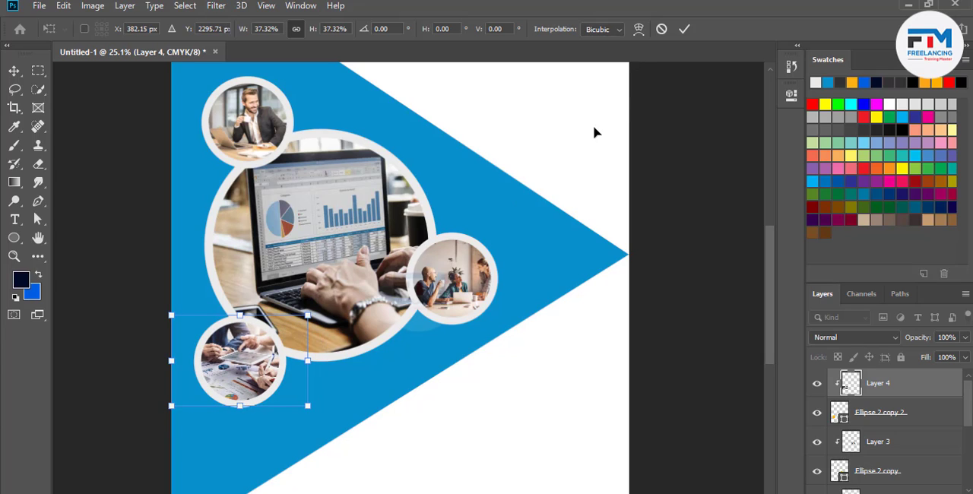
{"action": "left_click", "coordinate": [685, 29]}
Draw a dark fleur-de-lis custom shape about 308 by 324 px in the flyer's white upper-right area and move it up near the top edge
{"action": "scroll", "coordinate": [382, 385], "scroll_direction": "down", "scroll_amount": 3}
{"action": "scroll", "coordinate": [391, 378], "scroll_direction": "up", "scroll_amount": 1}
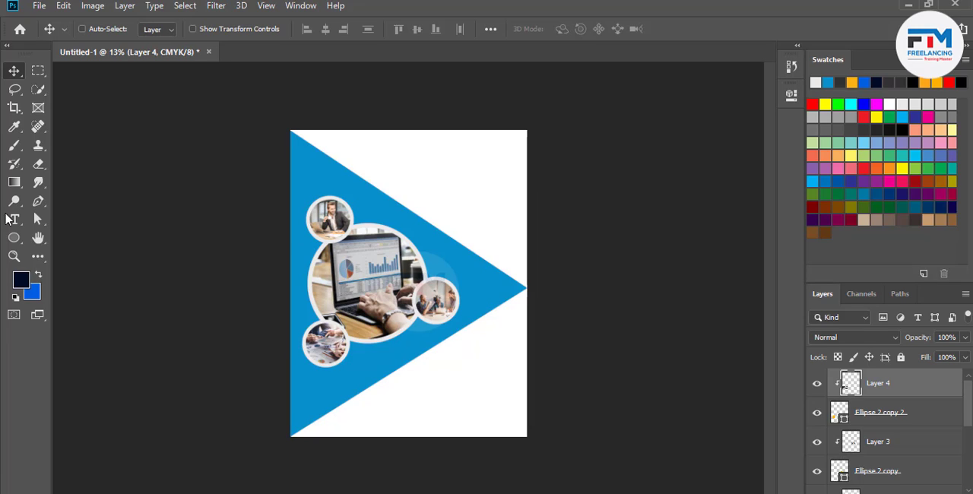
{"action": "left_click", "coordinate": [14, 256]}
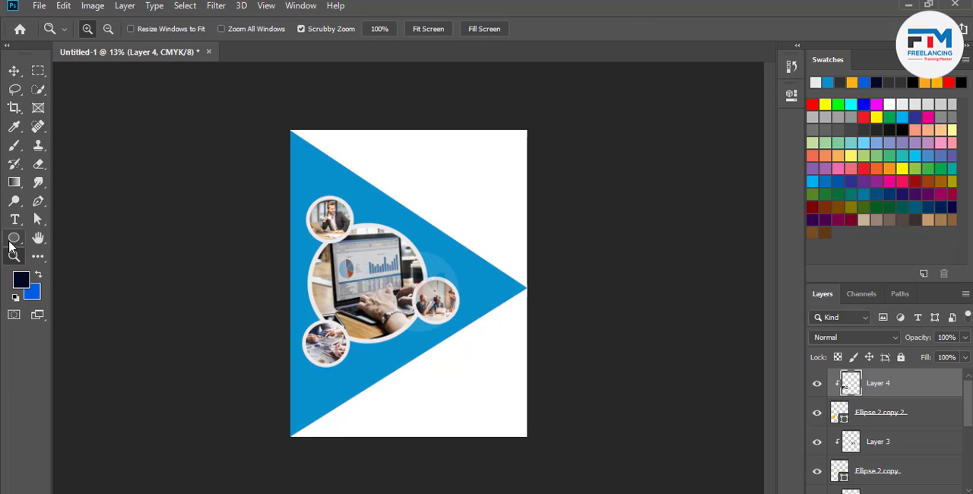
{"action": "left_click", "coordinate": [13, 237]}
{"action": "right_click", "coordinate": [14, 238]}
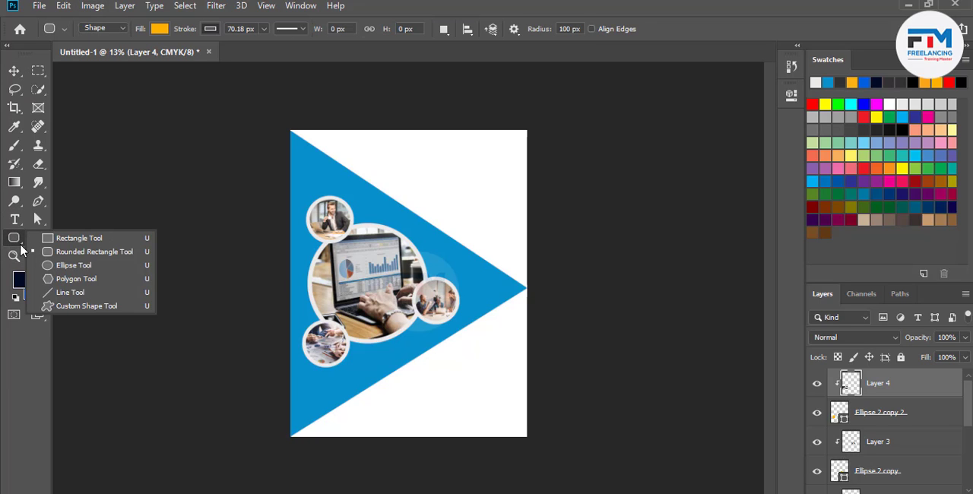
{"action": "left_click", "coordinate": [76, 307]}
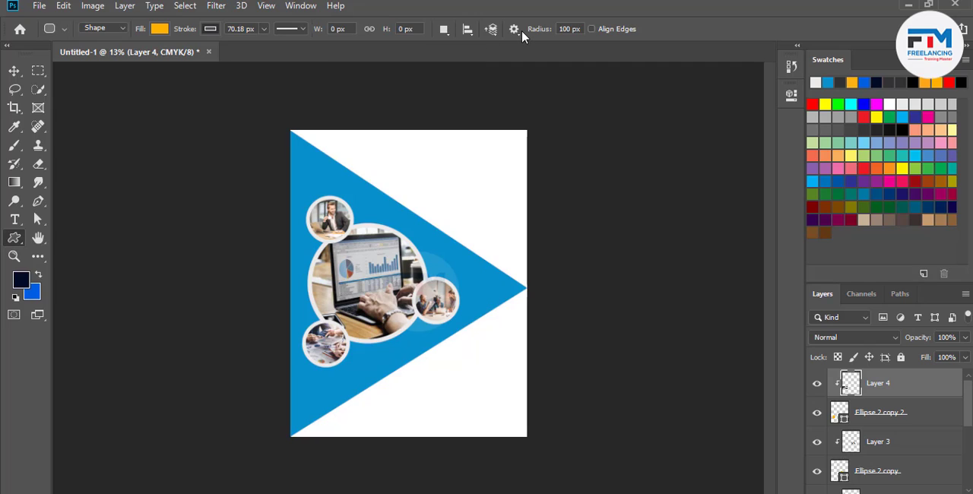
{"action": "left_click", "coordinate": [574, 30]}
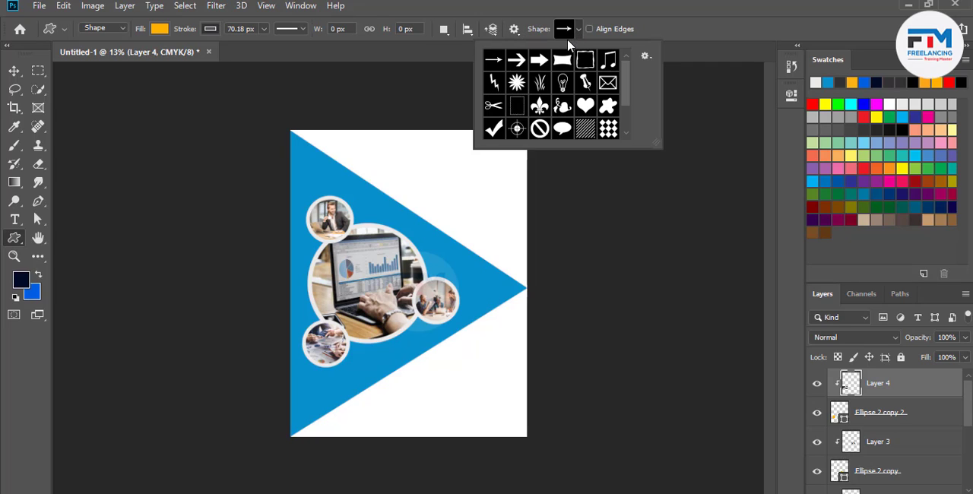
{"action": "left_click", "coordinate": [539, 108]}
{"action": "left_click_drag", "start_coordinate": [433, 127], "coordinate": [485, 221]}
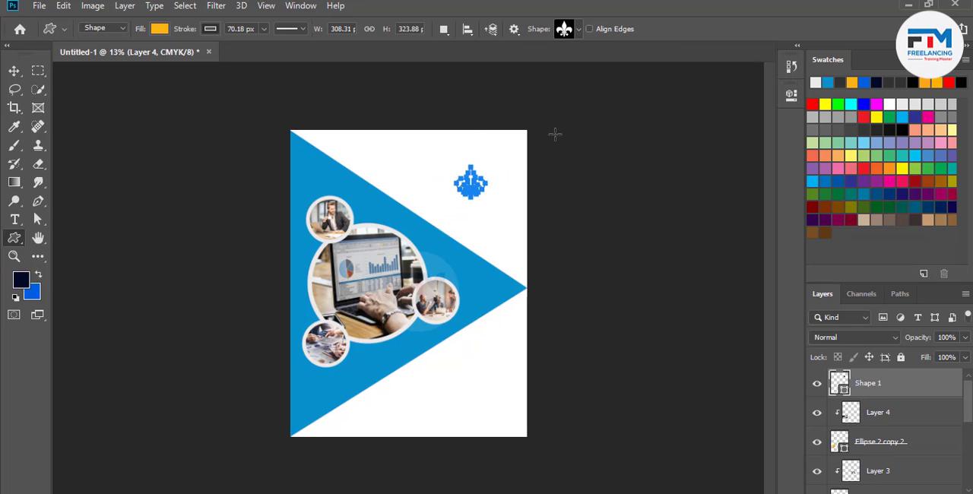
{"action": "key", "text": "v"}
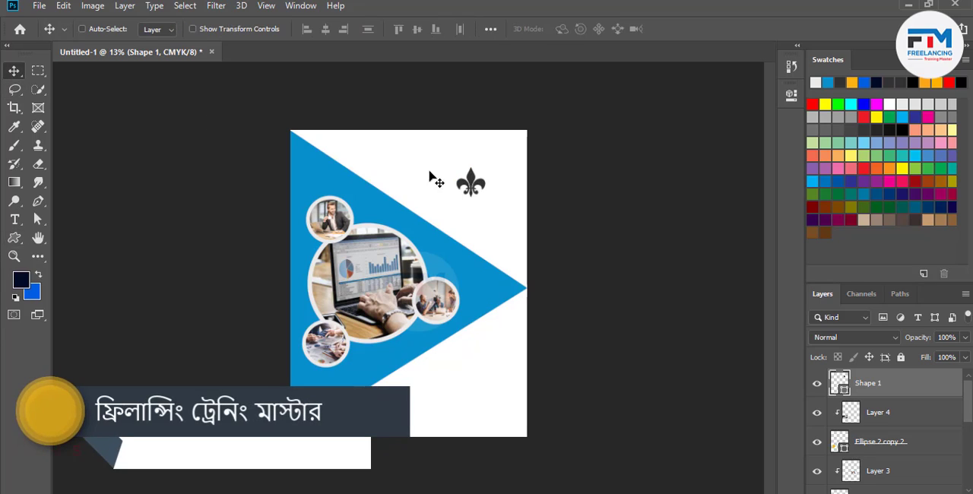
{"action": "left_click_drag", "start_coordinate": [477, 192], "coordinate": [472, 157]}
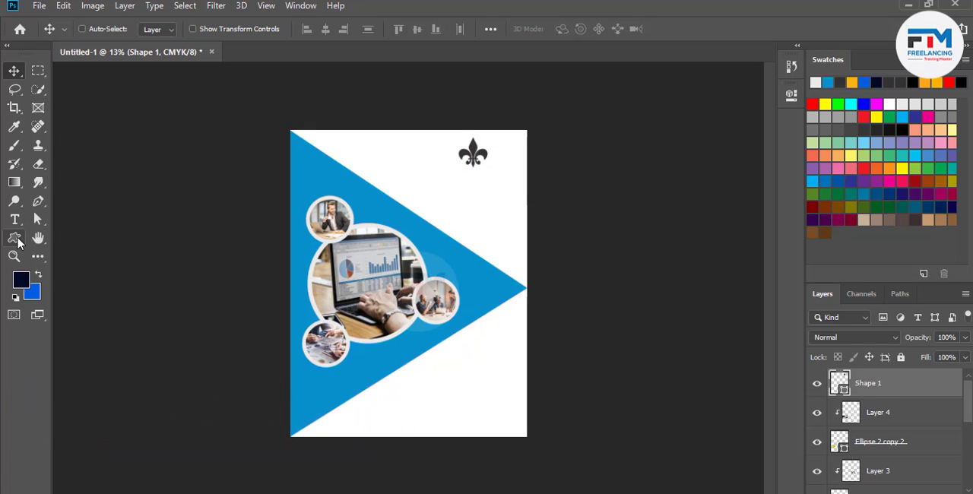
Add the text "LOGO HERE" in Lato Regular at about 27.1 pt and position it centered beneath the fleur-de-lis
{"action": "left_click", "coordinate": [15, 220]}
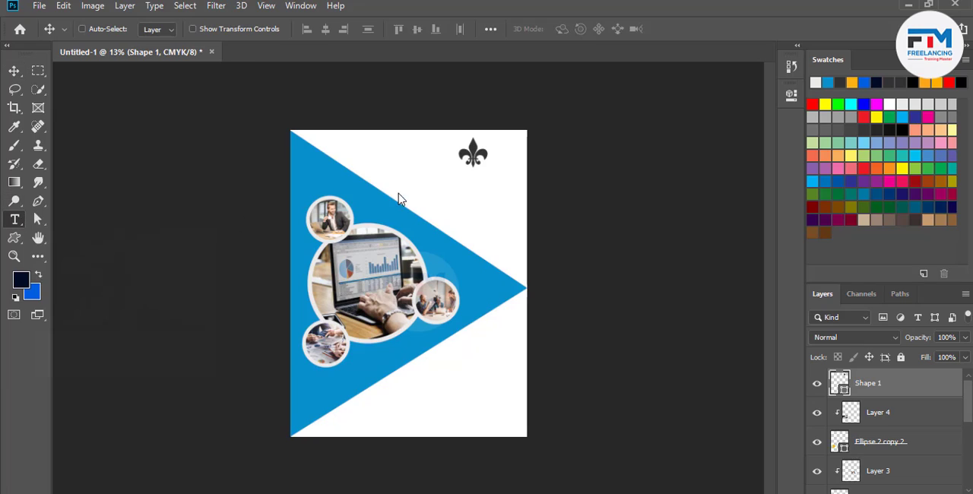
{"action": "left_click", "coordinate": [451, 177]}
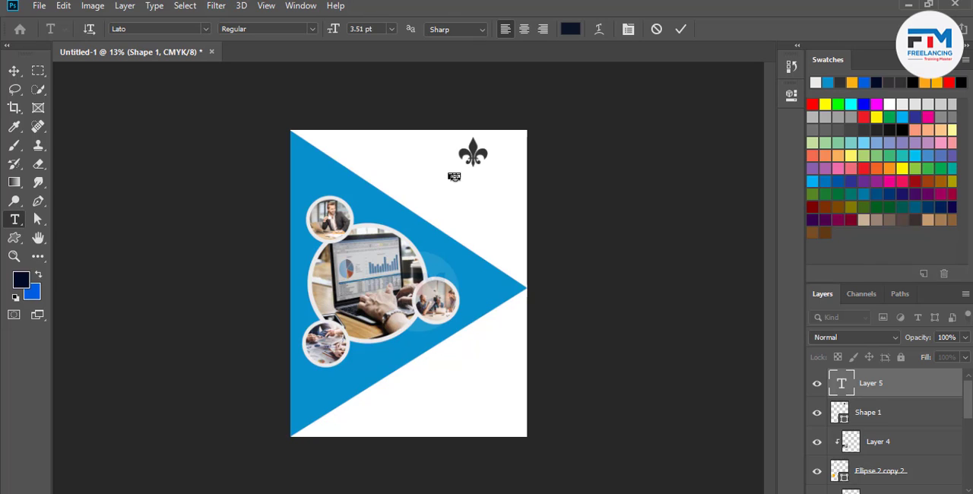
{"action": "left_click_drag", "start_coordinate": [458, 183], "coordinate": [483, 198]}
{"action": "left_click", "coordinate": [680, 30]}
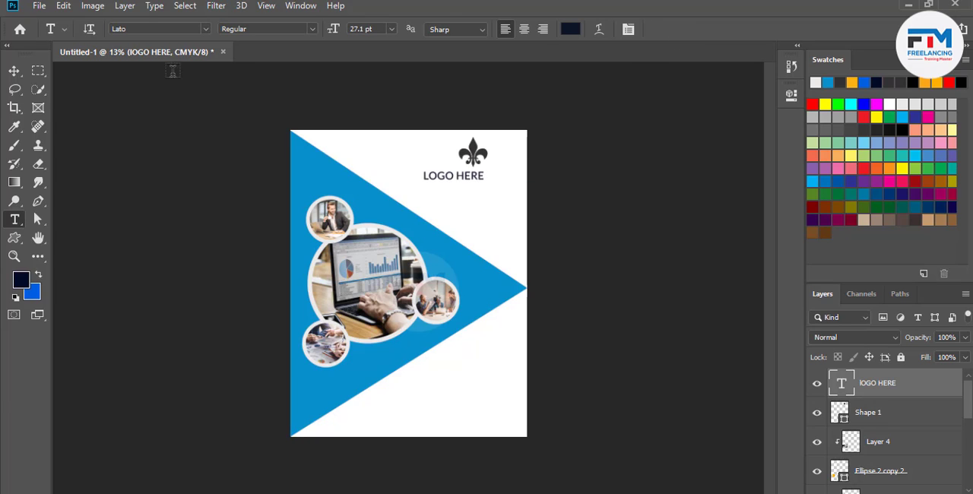
{"action": "left_click", "coordinate": [13, 70]}
{"action": "left_click_drag", "start_coordinate": [456, 204], "coordinate": [510, 199]}
{"action": "scroll", "coordinate": [491, 178], "scroll_direction": "up", "scroll_amount": 1}
{"action": "scroll", "coordinate": [525, 201], "scroll_direction": "up", "scroll_amount": 1}
{"action": "scroll", "coordinate": [497, 223], "scroll_direction": "down", "scroll_amount": 4}
{"action": "scroll", "coordinate": [497, 225], "scroll_direction": "down", "scroll_amount": 1}
{"action": "scroll", "coordinate": [497, 219], "scroll_direction": "up", "scroll_amount": 1}
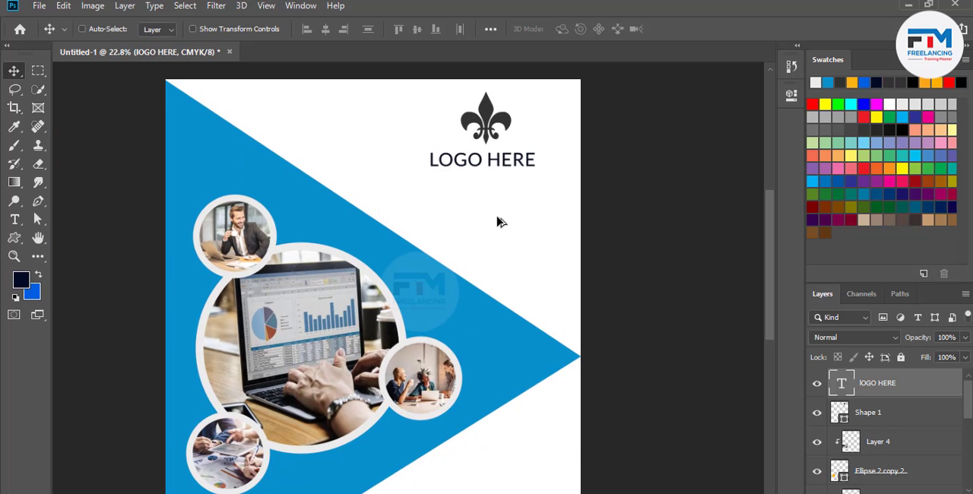
Duplicate the "LOGO HERE" text directly below itself and replace the copy's wording with "UR TAG LINE"
{"action": "scroll", "coordinate": [490, 161], "scroll_direction": "up", "scroll_amount": 1}
{"action": "left_click_drag", "start_coordinate": [498, 167], "coordinate": [502, 199]}
{"action": "key", "text": "t"}
{"action": "triple_click", "coordinate": [549, 191]}
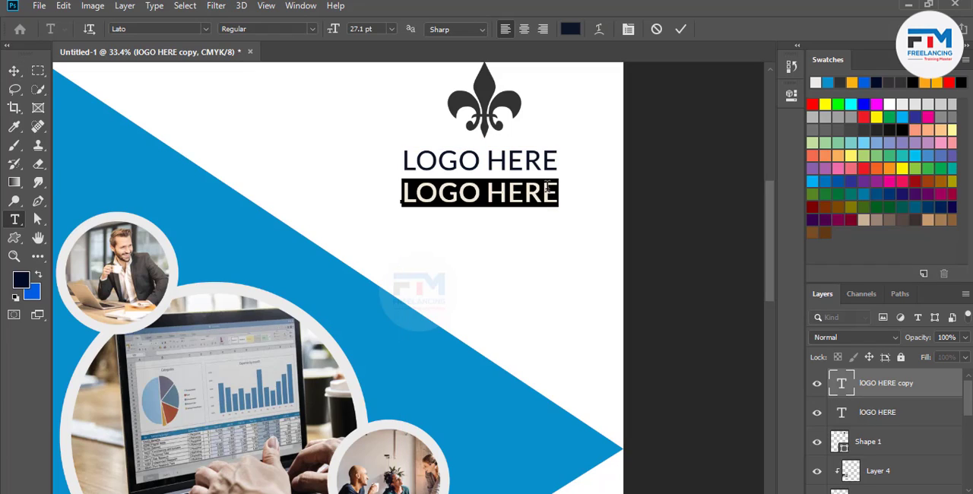
{"action": "type", "text": "UR "}
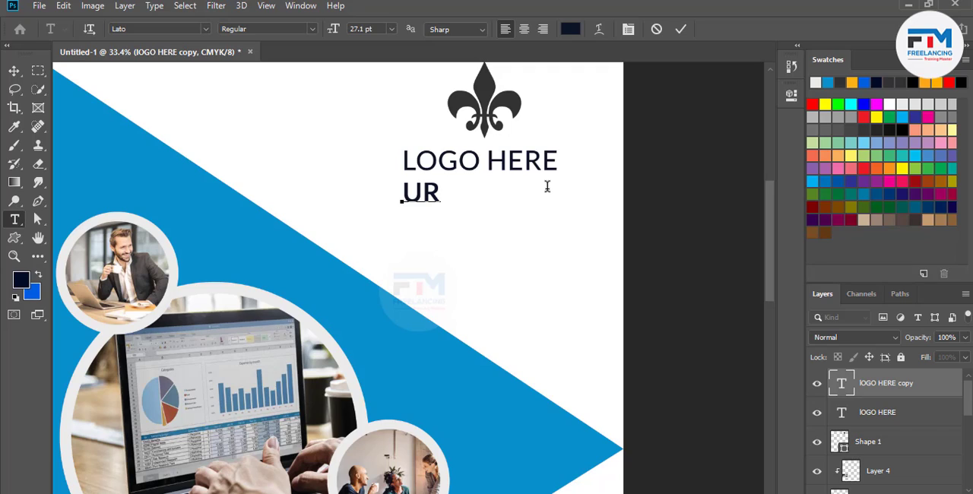
{"action": "type", "text": "TAG LI"}
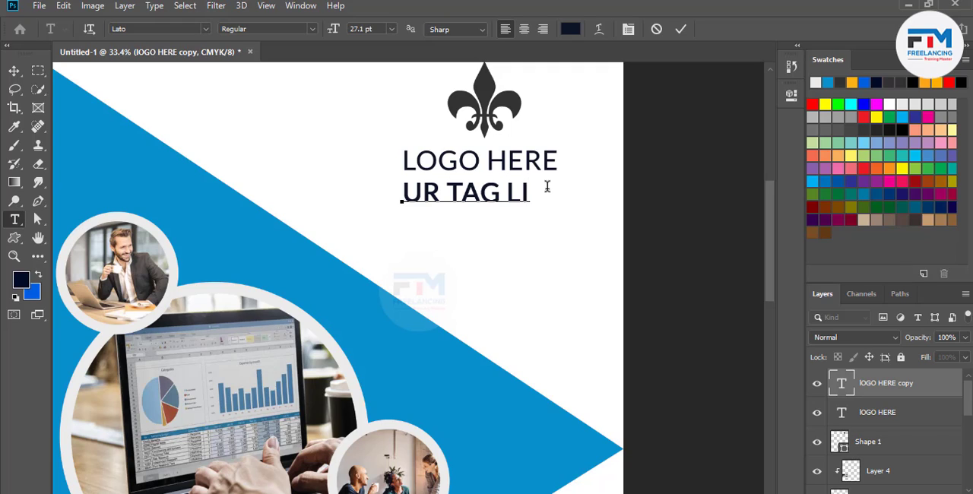
{"action": "type", "text": "NE"}
Set the "UR TAG LINE" text in the LORENZA font and scale it down to about 16.04 pt, aligned with the start of "LOGO HERE"
{"action": "left_click_drag", "start_coordinate": [569, 194], "coordinate": [334, 199]}
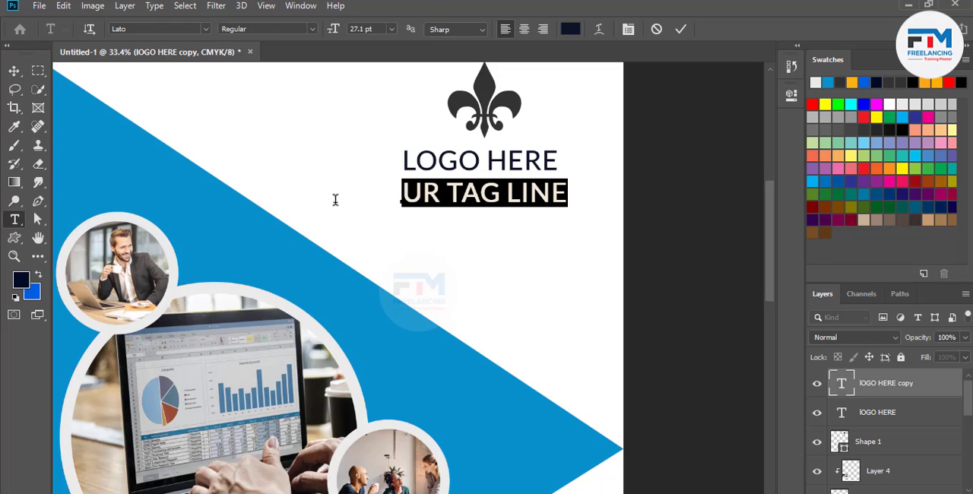
{"action": "left_click", "coordinate": [124, 28]}
{"action": "key", "text": "Down"}
{"action": "key", "text": "Down"}
{"action": "key", "text": "Down"}
{"action": "key", "text": "Down"}
{"action": "key", "text": "Down"}
{"action": "key", "text": "Down"}
{"action": "key", "text": "Down"}
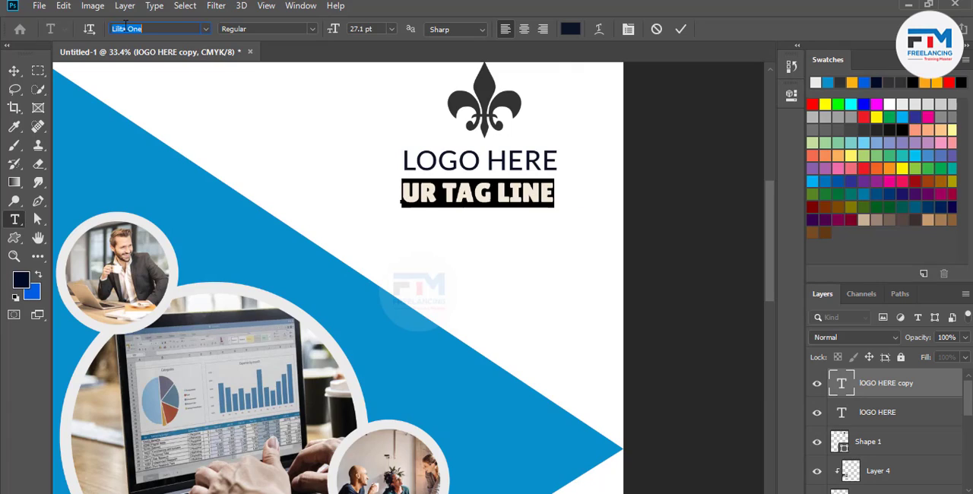
{"action": "key", "text": "Down"}
{"action": "key", "text": "Down"}
{"action": "key", "text": "Down"}
{"action": "key", "text": "Down"}
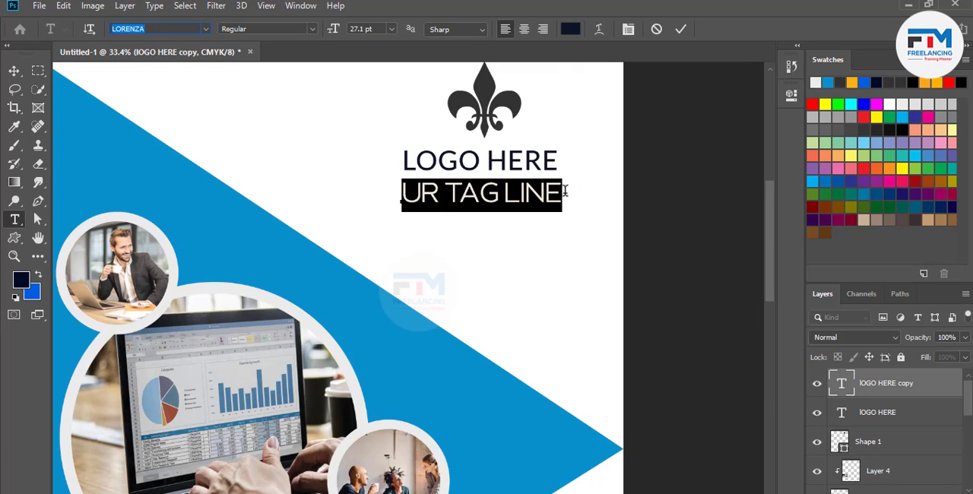
{"action": "left_click_drag", "start_coordinate": [567, 216], "coordinate": [473, 205]}
{"action": "left_click", "coordinate": [680, 29]}
{"action": "key", "text": "v"}
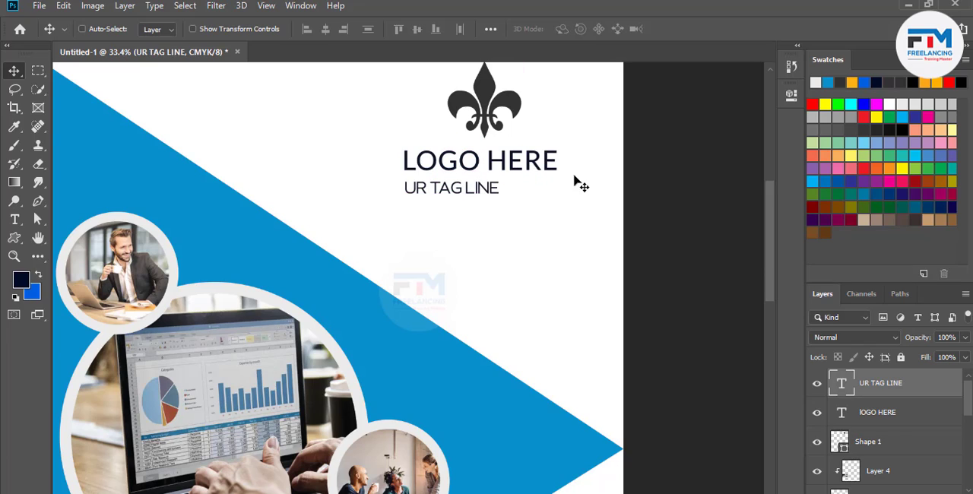
{"action": "key", "text": "ctrl+t"}
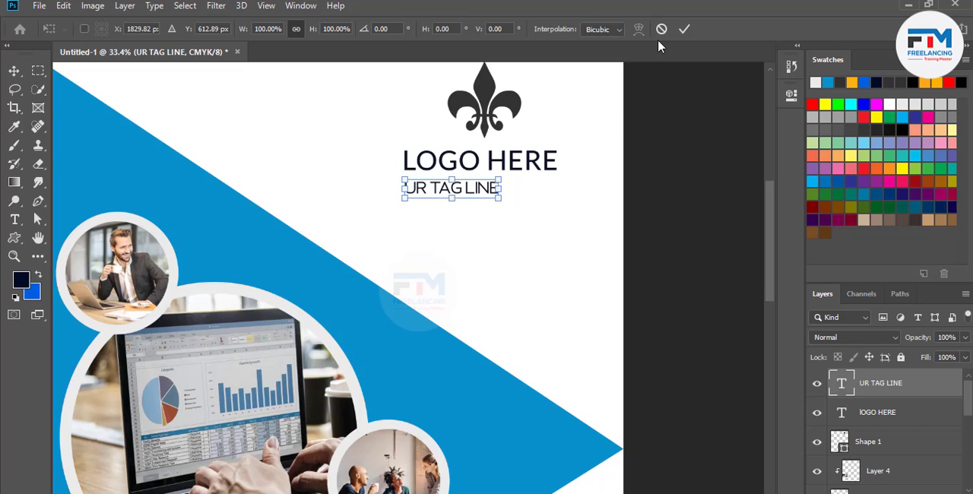
{"action": "left_click", "coordinate": [685, 29]}
Increase the tracking of "UR TAG LINE" to 360 so it spans the width of "LOGO HERE"
{"action": "key", "text": "t"}
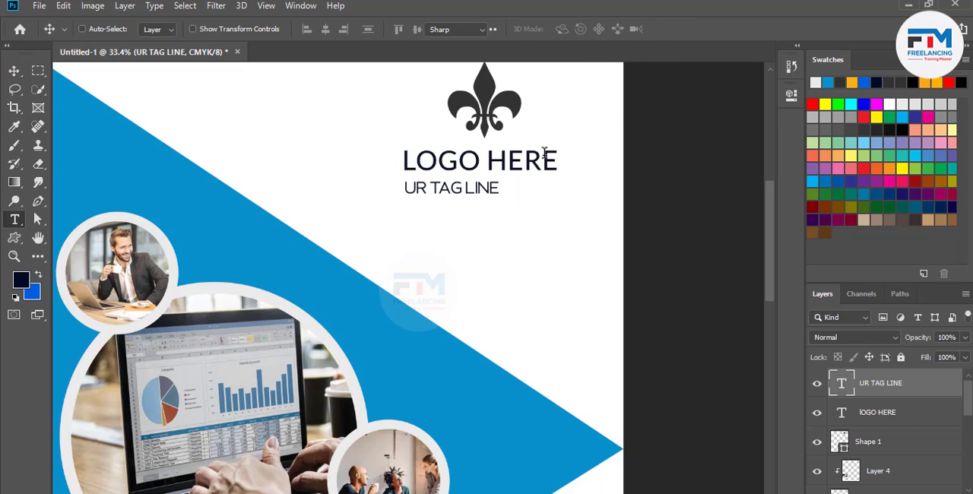
{"action": "key", "text": "Return"}
{"action": "left_click", "coordinate": [637, 30]}
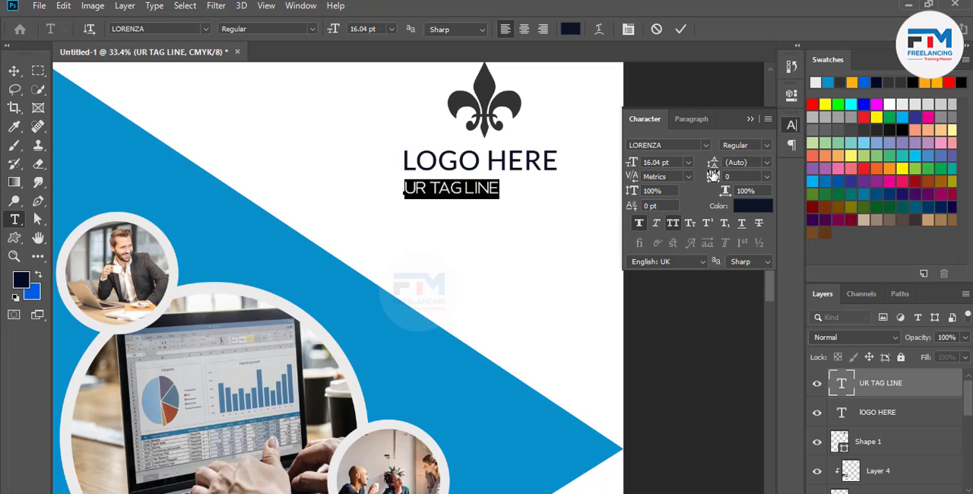
{"action": "left_click_drag", "start_coordinate": [713, 177], "coordinate": [729, 175]}
{"action": "left_click", "coordinate": [749, 118]}
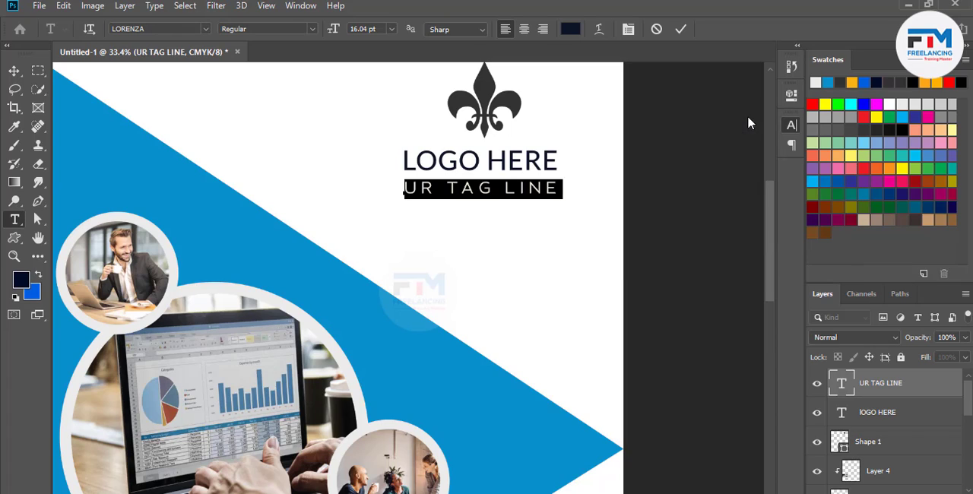
{"action": "left_click", "coordinate": [680, 29]}
{"action": "key", "text": "v"}
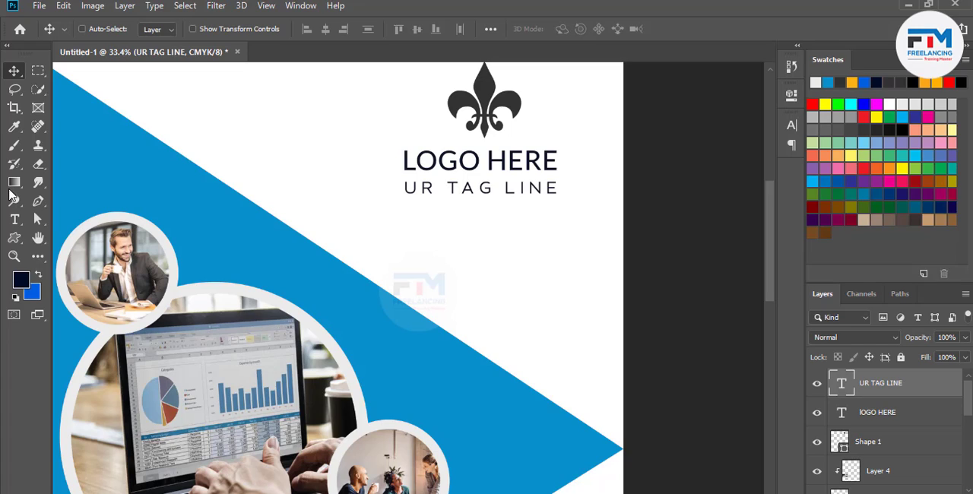
Add a Lorem ipsum paragraph text box below the tag line, with tracking 0 and a font size of 6.51 pt
{"action": "left_click", "coordinate": [15, 218]}
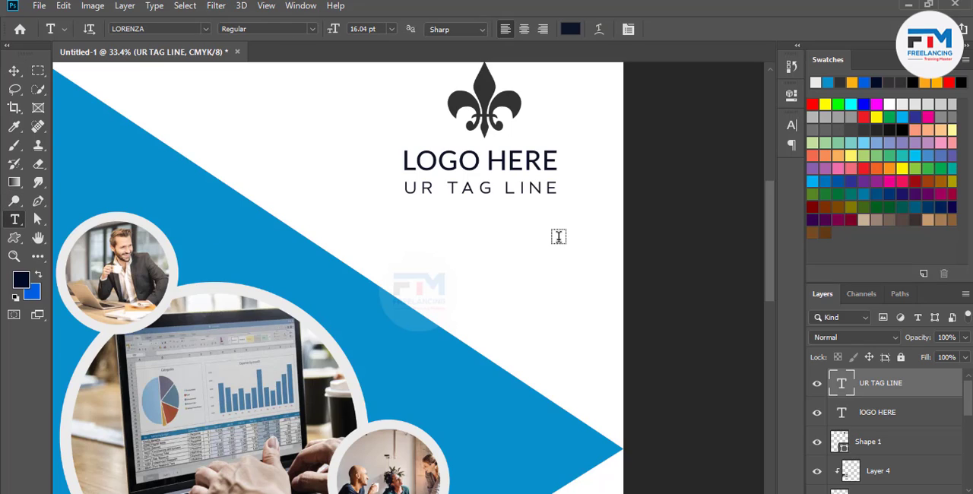
{"action": "left_click_drag", "start_coordinate": [561, 236], "coordinate": [369, 270]}
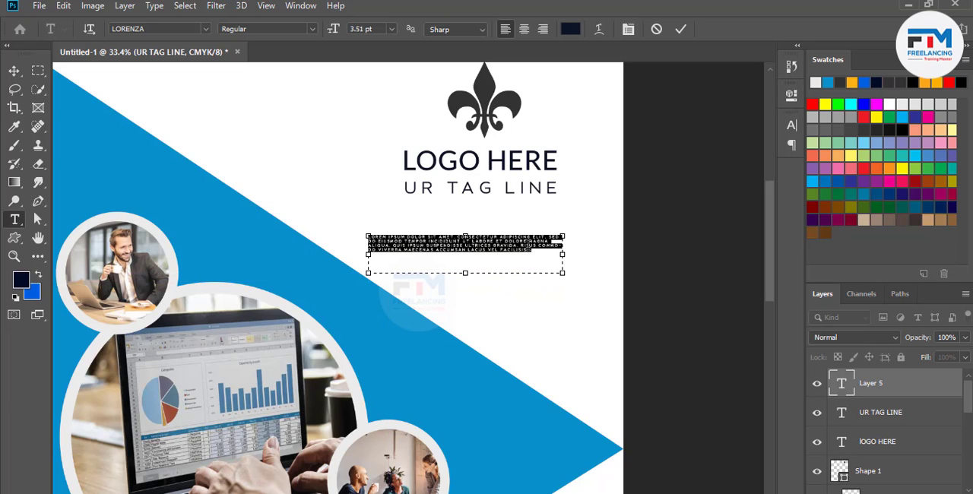
{"action": "left_click", "coordinate": [629, 29]}
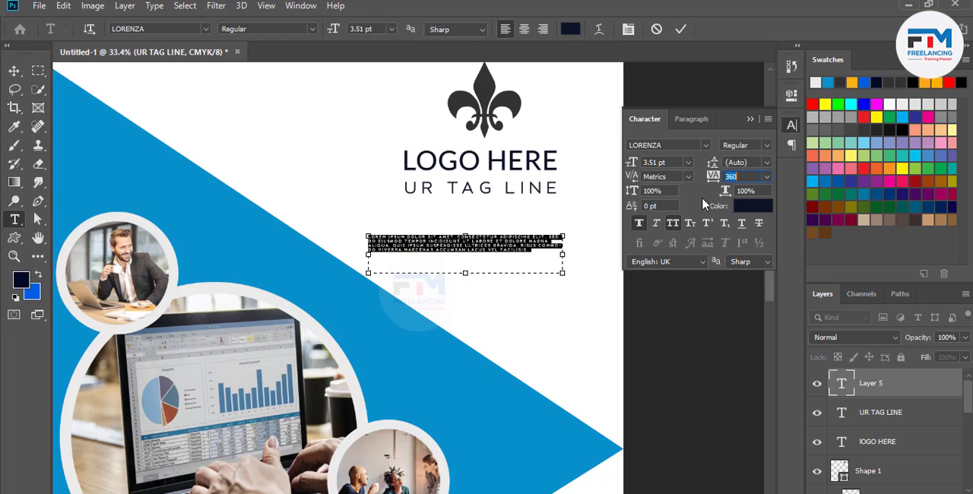
{"action": "left_click_drag", "start_coordinate": [713, 177], "coordinate": [704, 177]}
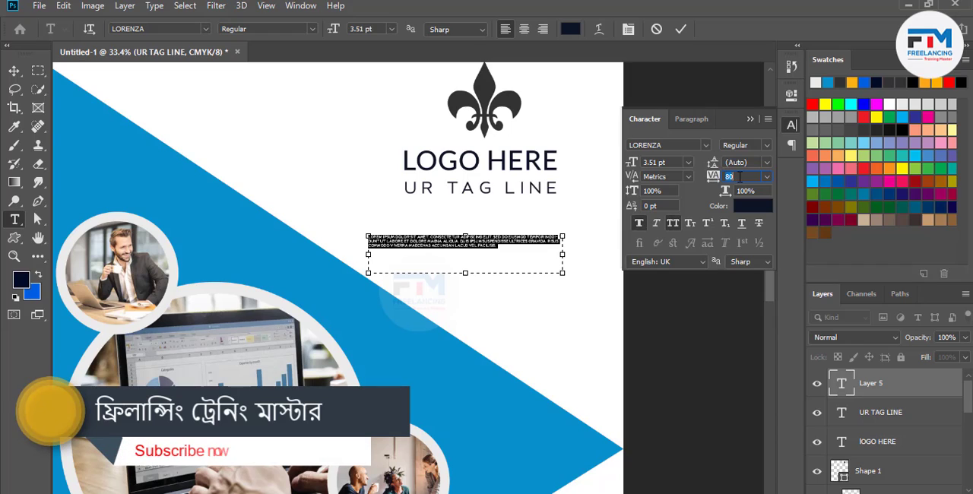
{"action": "key", "text": "Return"}
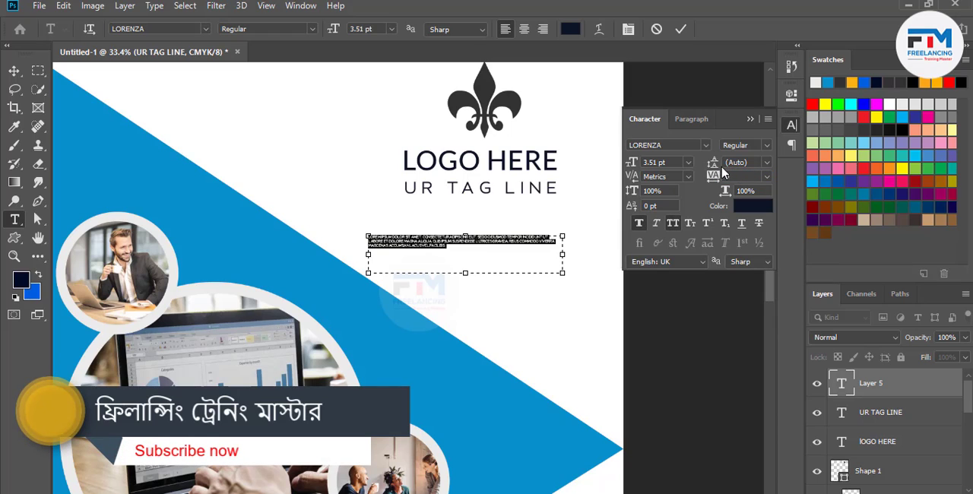
{"action": "left_click_drag", "start_coordinate": [631, 162], "coordinate": [633, 165]}
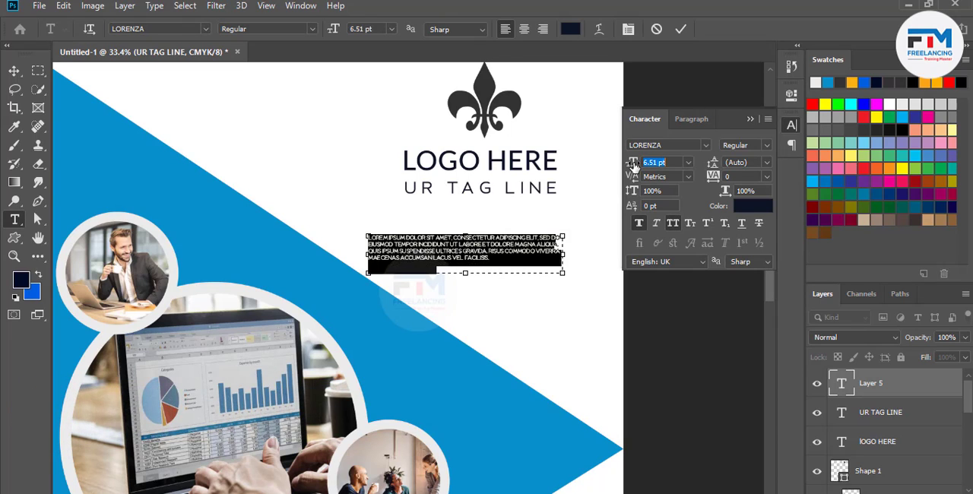
{"action": "left_click", "coordinate": [680, 29]}
{"action": "left_click", "coordinate": [751, 118]}
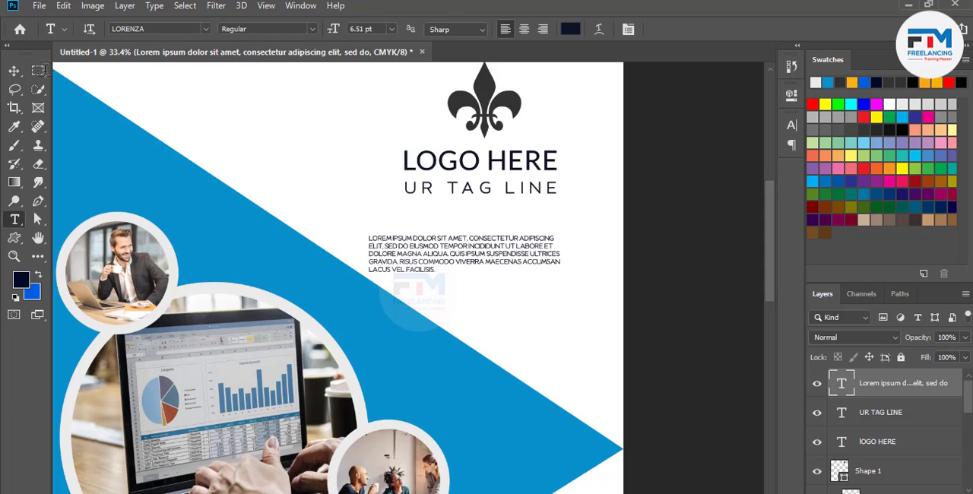
Move the Lorem ipsum paragraph up and slightly right beneath the tag line, and right-align all its text
{"action": "left_click", "coordinate": [13, 70]}
{"action": "left_click_drag", "start_coordinate": [479, 244], "coordinate": [484, 223]}
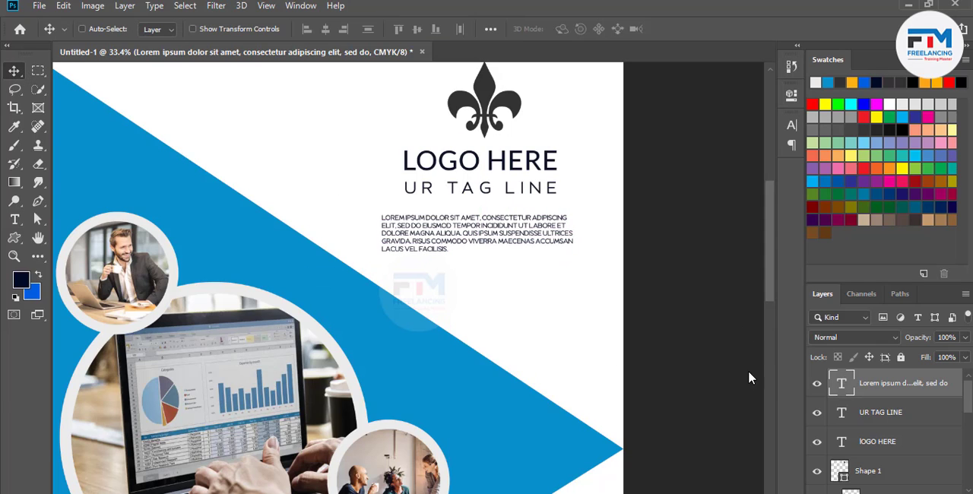
{"action": "key", "text": "t"}
{"action": "left_click", "coordinate": [491, 239]}
{"action": "key", "text": "ctrl+a"}
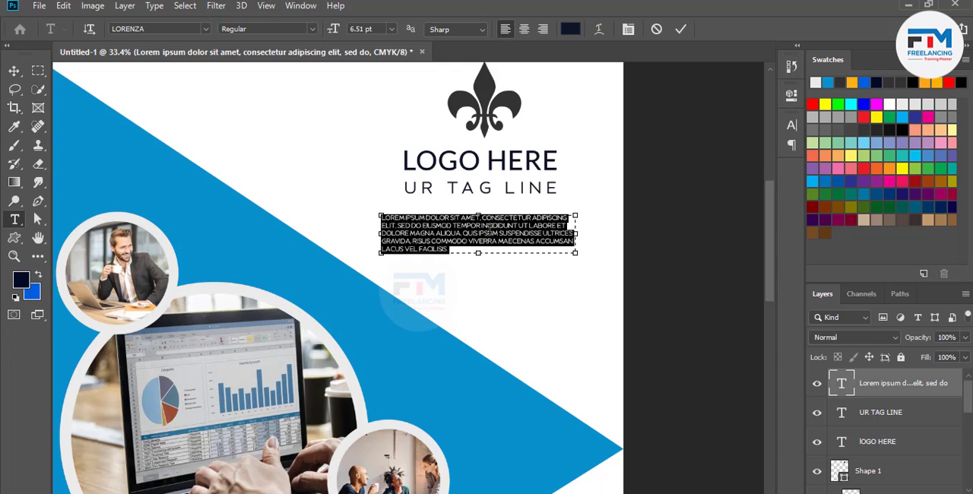
{"action": "left_click", "coordinate": [543, 30]}
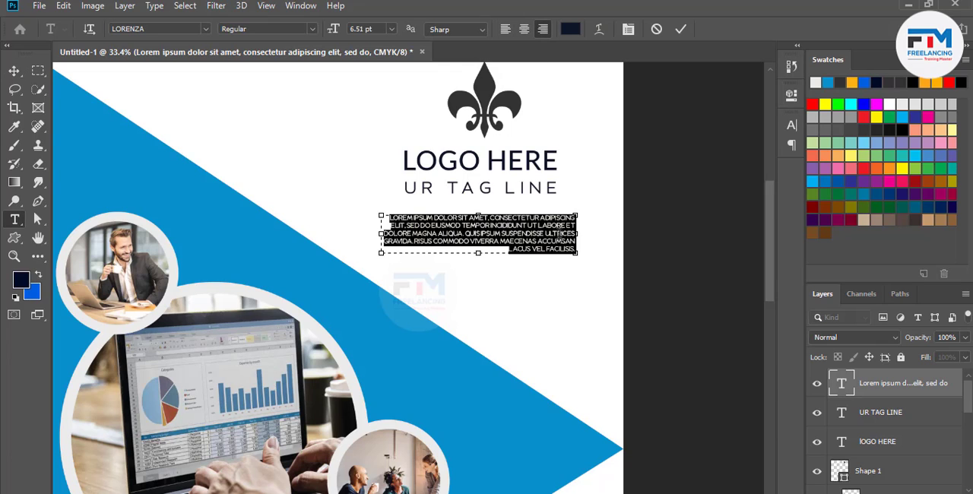
{"action": "left_click_drag", "start_coordinate": [556, 234], "coordinate": [547, 234]}
{"action": "left_click", "coordinate": [680, 30]}
{"action": "key", "text": "v"}
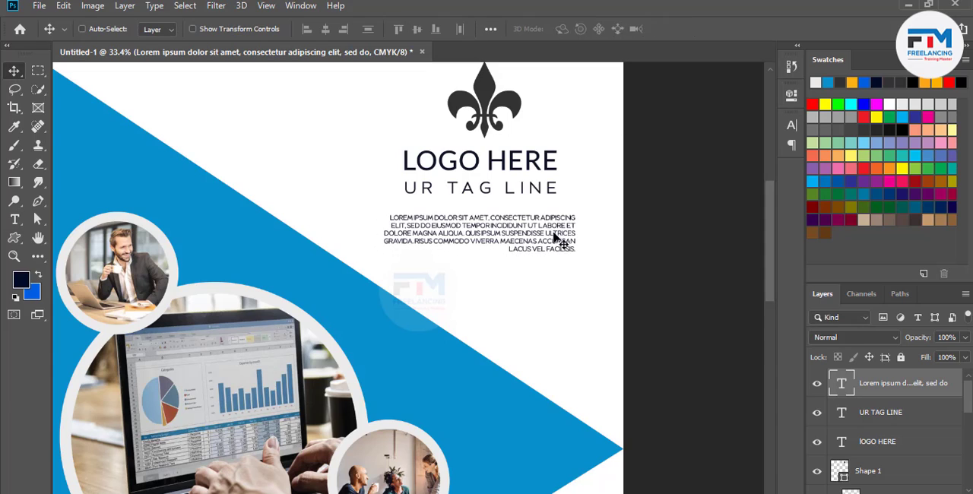
Align the Lorem ipsum paragraph's right edge with the tag line and set the paragraph's tracking to 40
{"action": "double_click", "coordinate": [539, 243]}
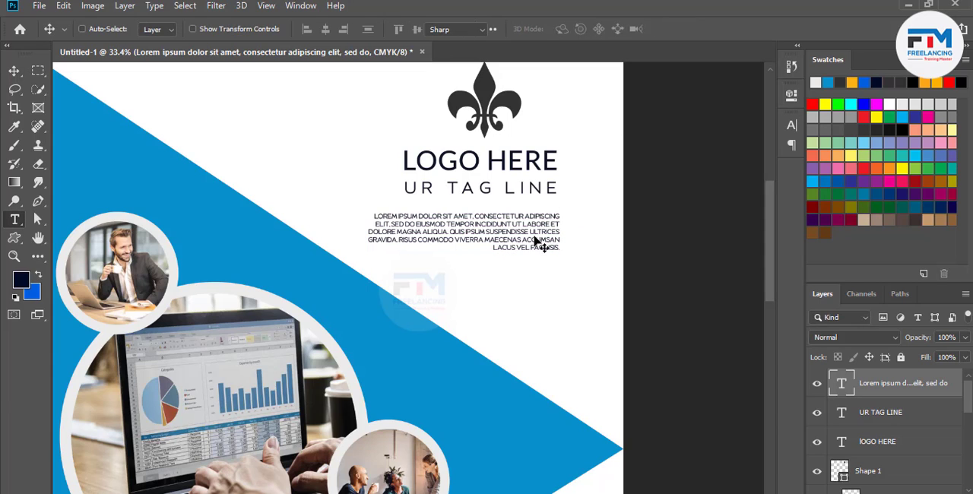
{"action": "left_click", "coordinate": [629, 29]}
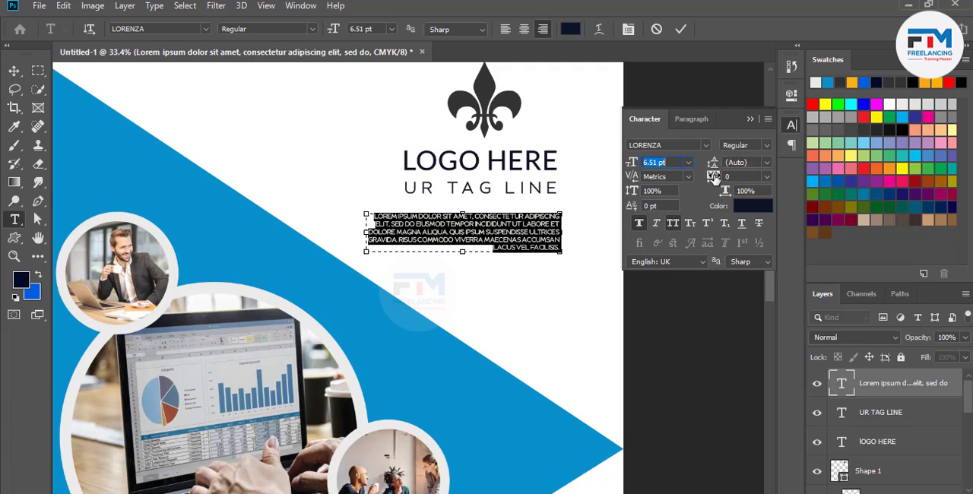
{"action": "left_click_drag", "start_coordinate": [714, 178], "coordinate": [716, 178]}
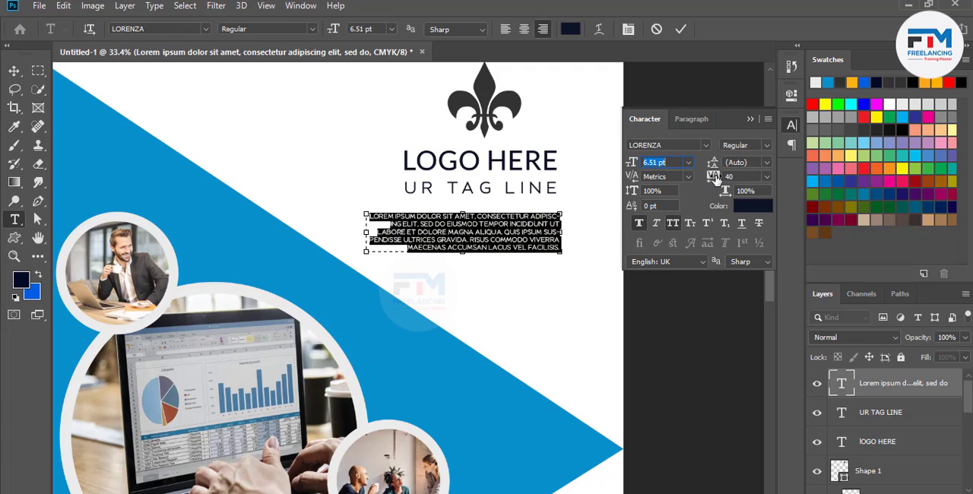
{"action": "left_click", "coordinate": [750, 119]}
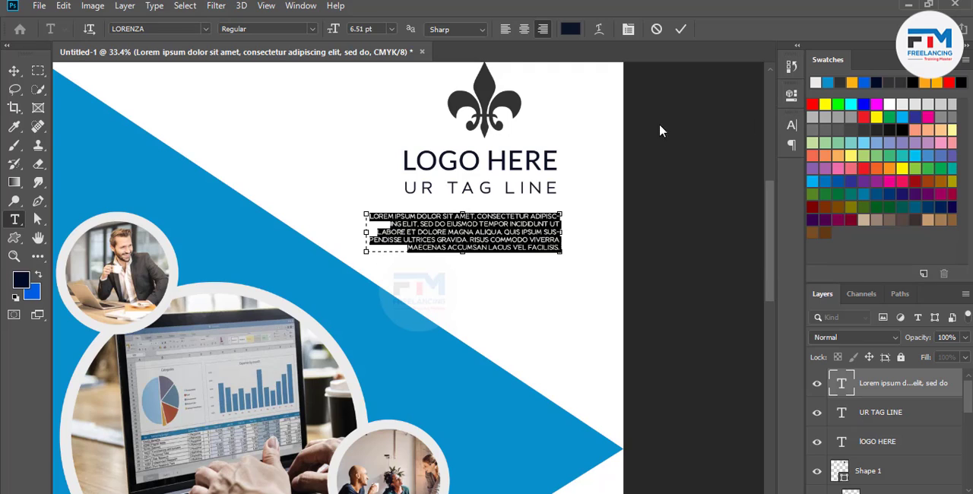
{"action": "left_click", "coordinate": [680, 29]}
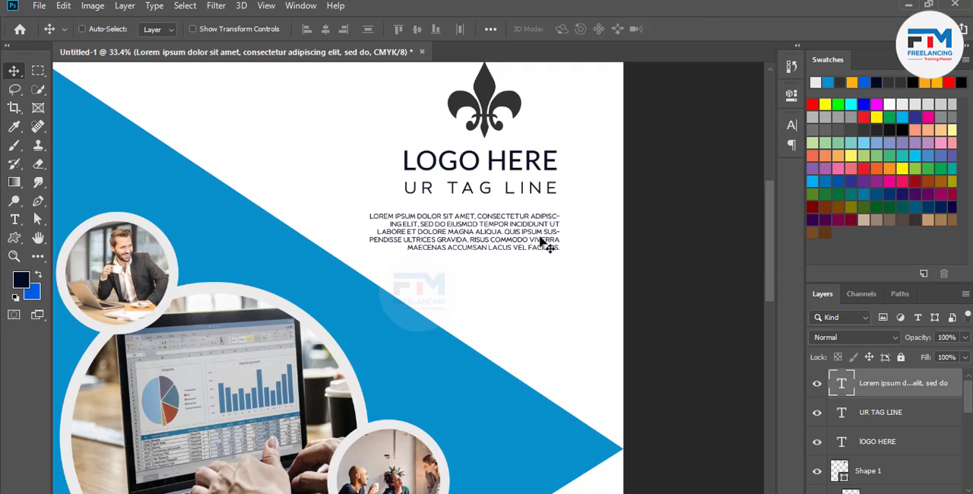
Recolor the Lorem ipsum paragraph beneath the tag line to a medium gray
{"action": "left_click", "coordinate": [568, 30]}
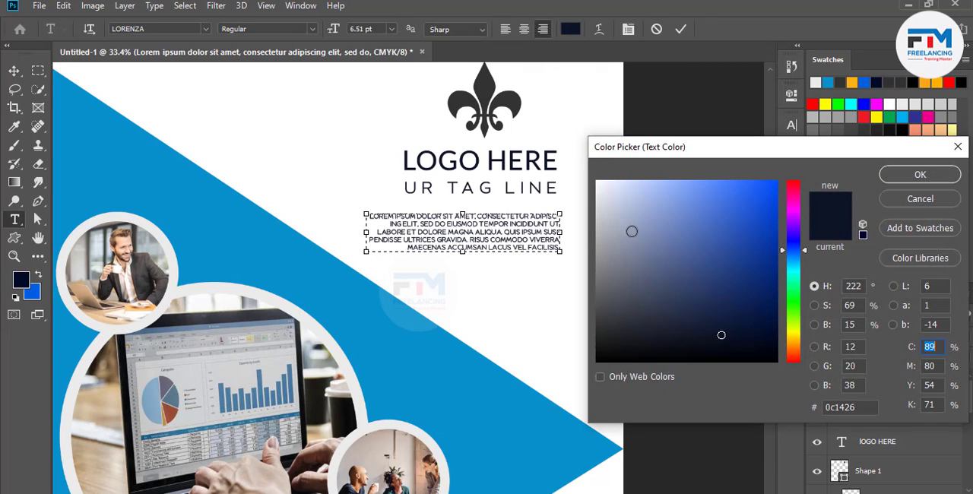
{"action": "left_click_drag", "start_coordinate": [631, 231], "coordinate": [600, 270]}
{"action": "left_click", "coordinate": [908, 175]}
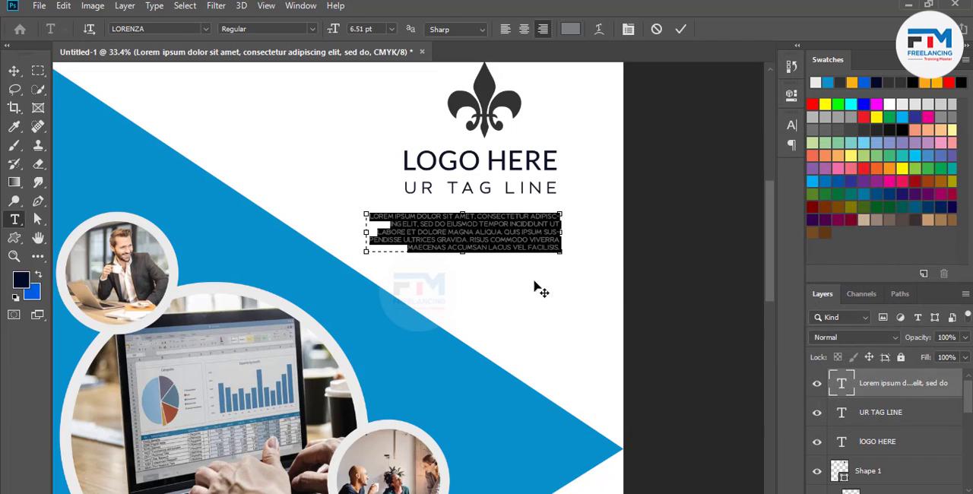
{"action": "left_click", "coordinate": [680, 29]}
{"action": "key", "text": "v"}
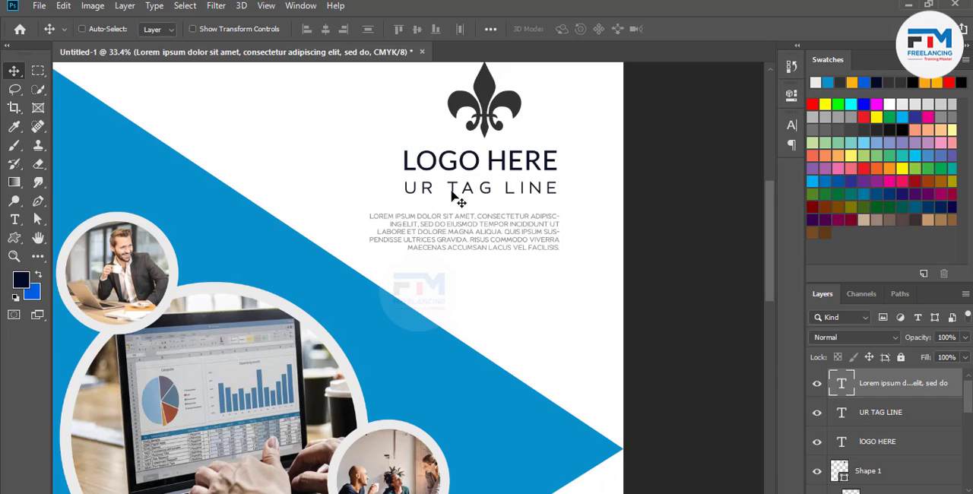
Recolor the "UR TAG LINE" text to a dark neutral gray, about #454545
{"action": "double_click", "coordinate": [503, 196]}
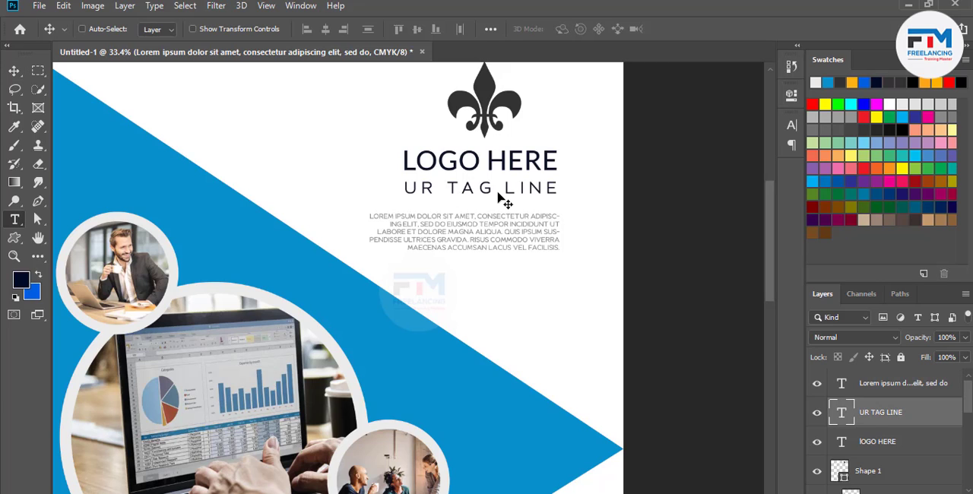
{"action": "left_click", "coordinate": [570, 29]}
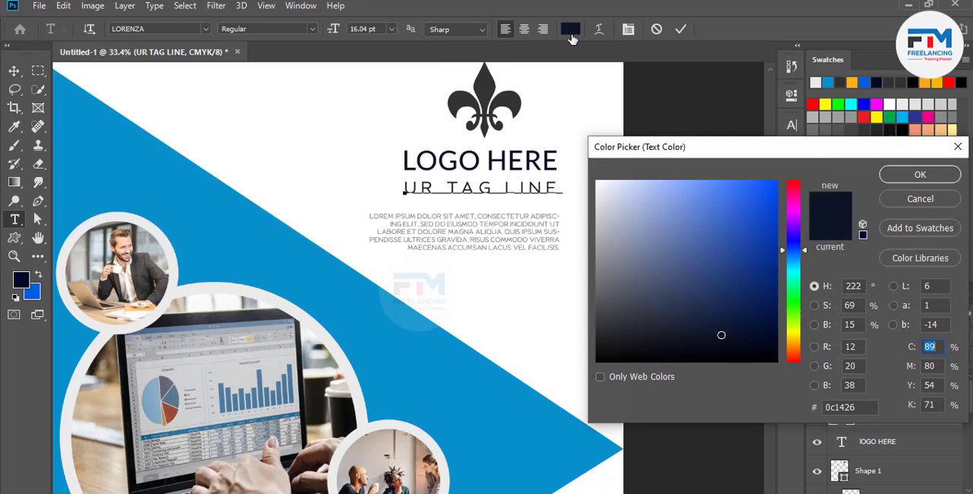
{"action": "left_click", "coordinate": [575, 248]}
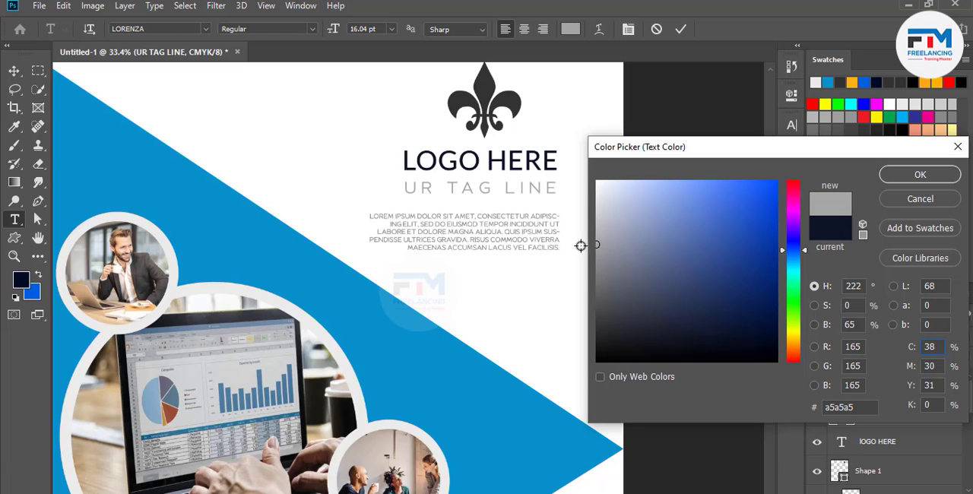
{"action": "mouse_move", "coordinate": [597, 245]}
{"action": "left_mouse_down"}
{"action": "mouse_move", "coordinate": [597, 277]}
{"action": "mouse_move", "coordinate": [611, 275]}
{"action": "mouse_move", "coordinate": [599, 293]}
{"action": "left_mouse_up"}
{"action": "left_click", "coordinate": [598, 311]}
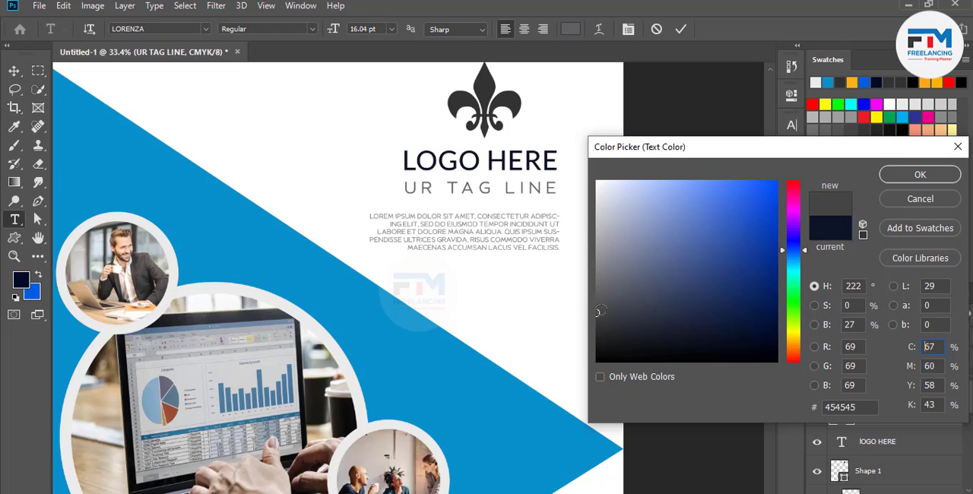
{"action": "left_click", "coordinate": [894, 180]}
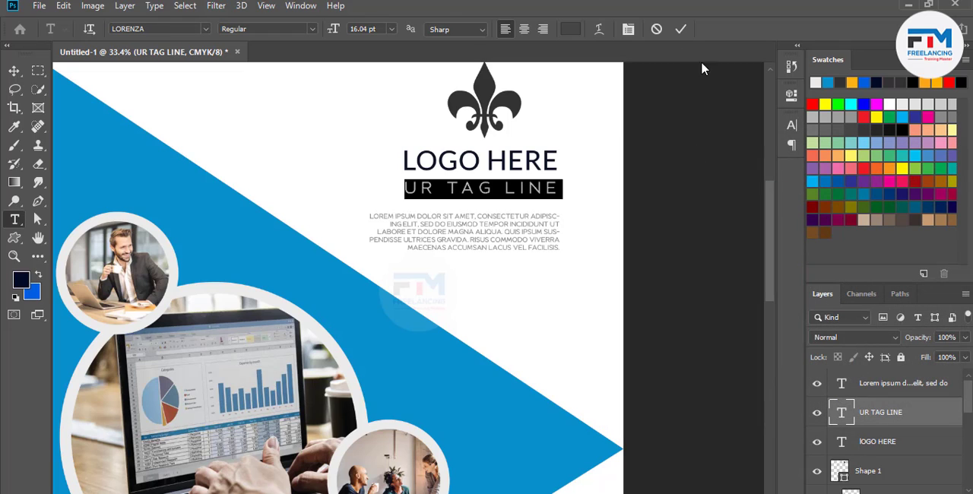
{"action": "left_click", "coordinate": [680, 29]}
Recolor the "LOGO HERE" text with the blue sampled from the flyer's large angular shape
{"action": "double_click", "coordinate": [521, 167]}
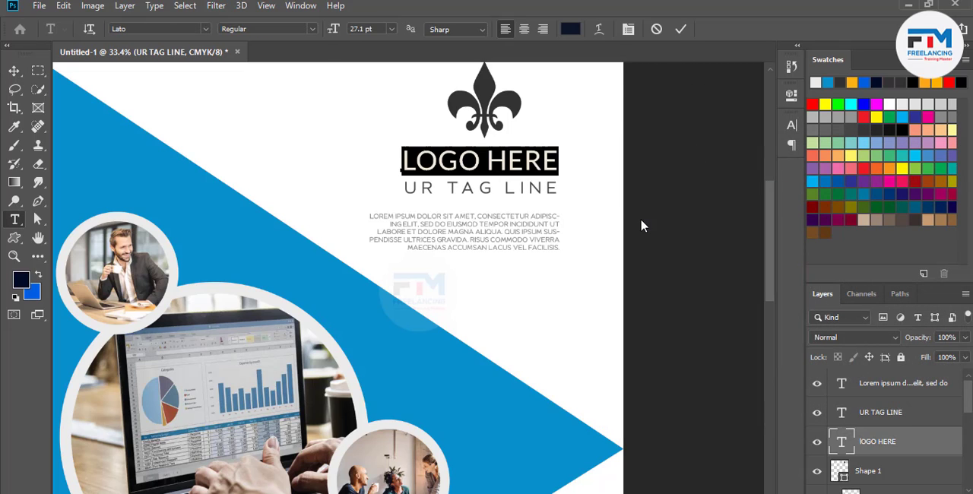
{"action": "left_click", "coordinate": [570, 29]}
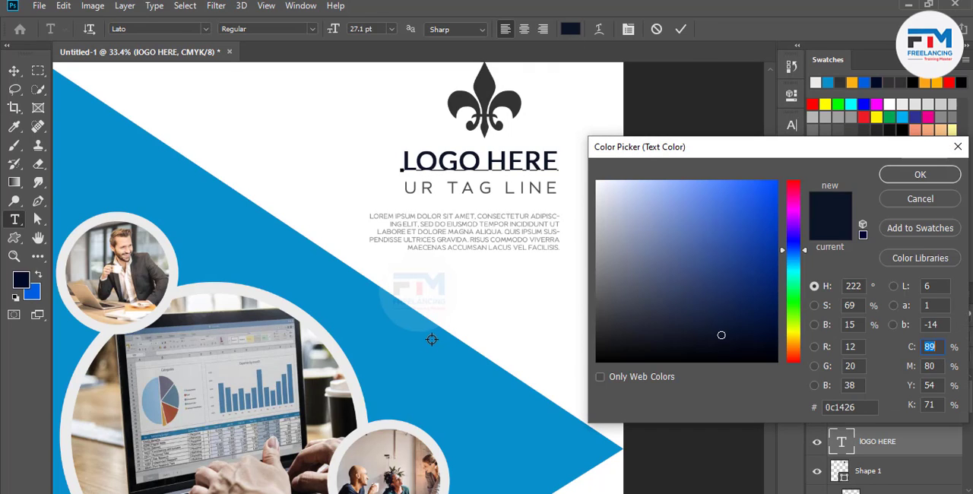
{"action": "left_click", "coordinate": [431, 337]}
{"action": "left_click", "coordinate": [920, 175]}
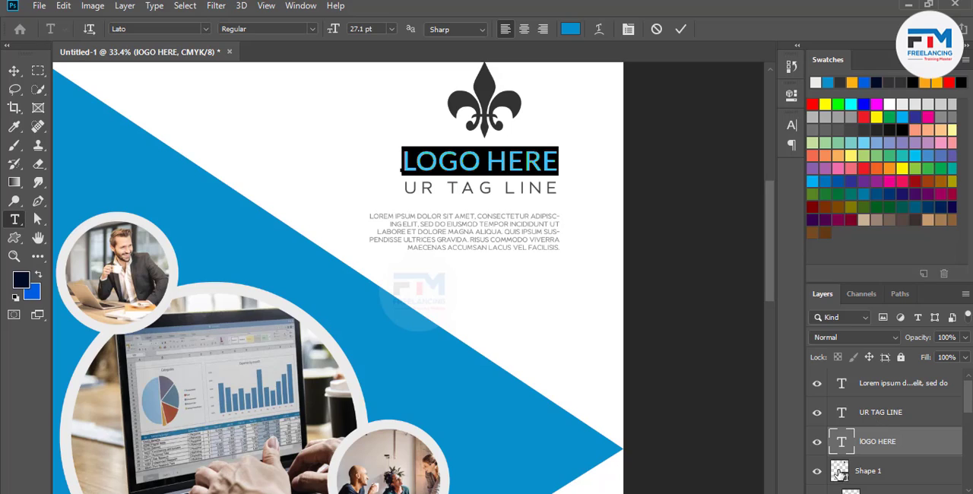
{"action": "key", "text": "ctrl"}
{"action": "left_click", "coordinate": [677, 31]}
{"action": "key", "text": "v"}
Try to recolor the fleur-de-lis logo by setting its shape fill to the flyer's blue, #0691cc
{"action": "left_click", "coordinate": [489, 103], "text": "ctrl"}
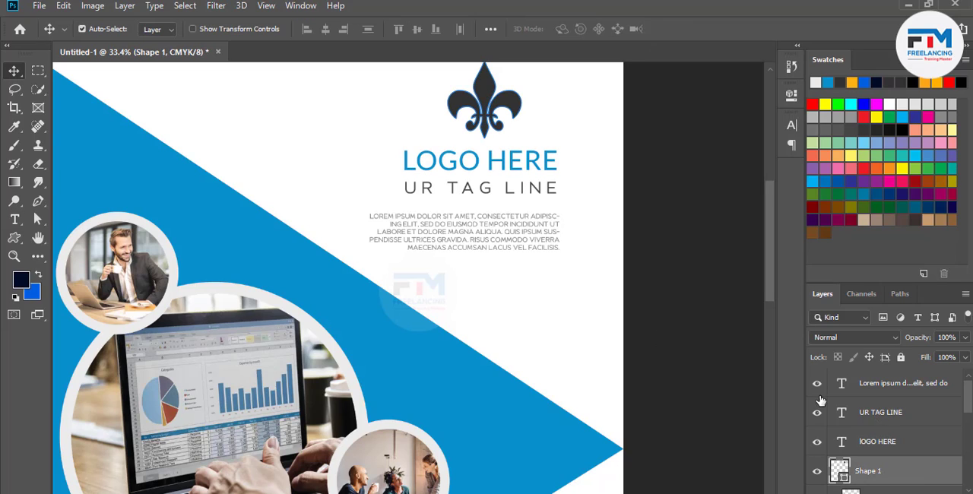
{"action": "double_click", "coordinate": [841, 471]}
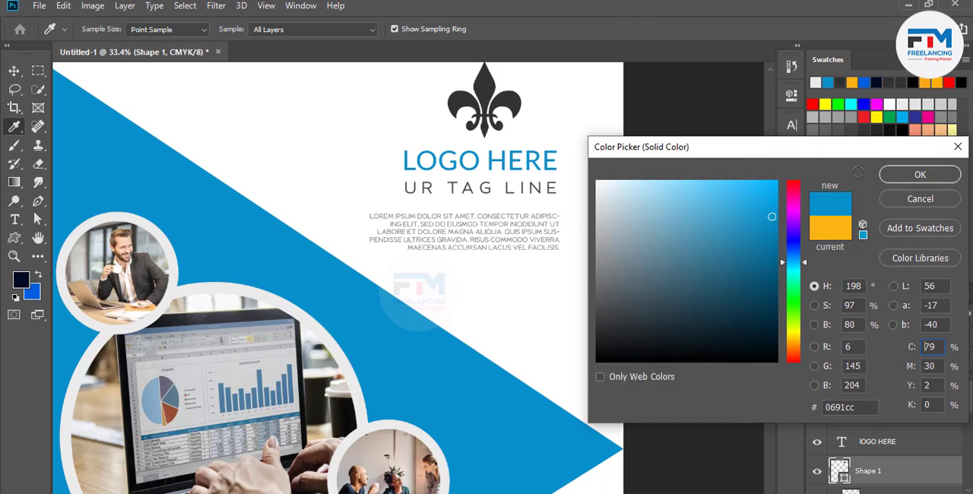
{"action": "left_click", "coordinate": [886, 177]}
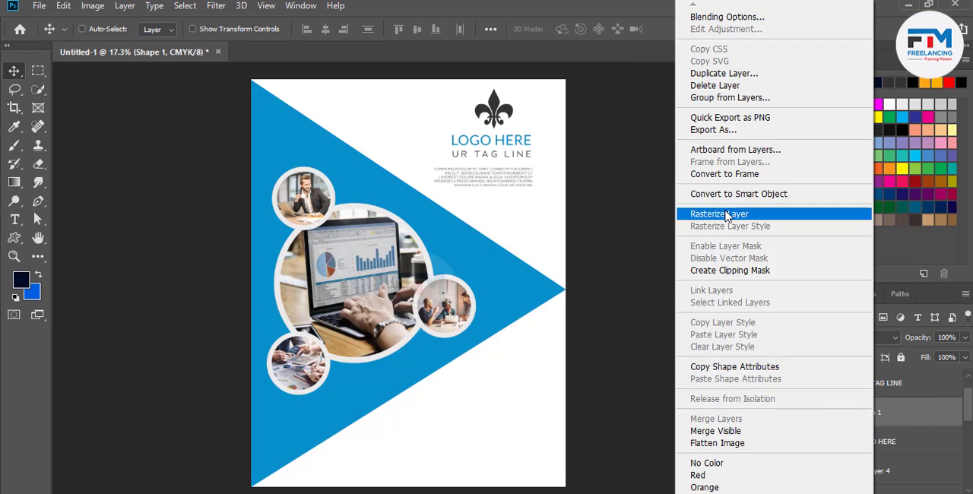
Rasterize the fleur-de-lis layer, Shape 1, and fill its pixels with blue sampled from the large angular shape
{"action": "left_click", "coordinate": [725, 213]}
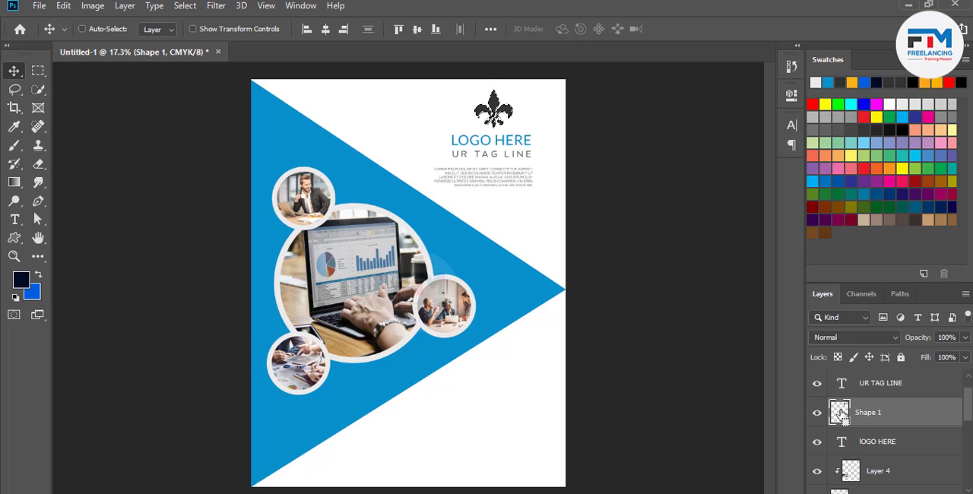
{"action": "left_click", "coordinate": [20, 281]}
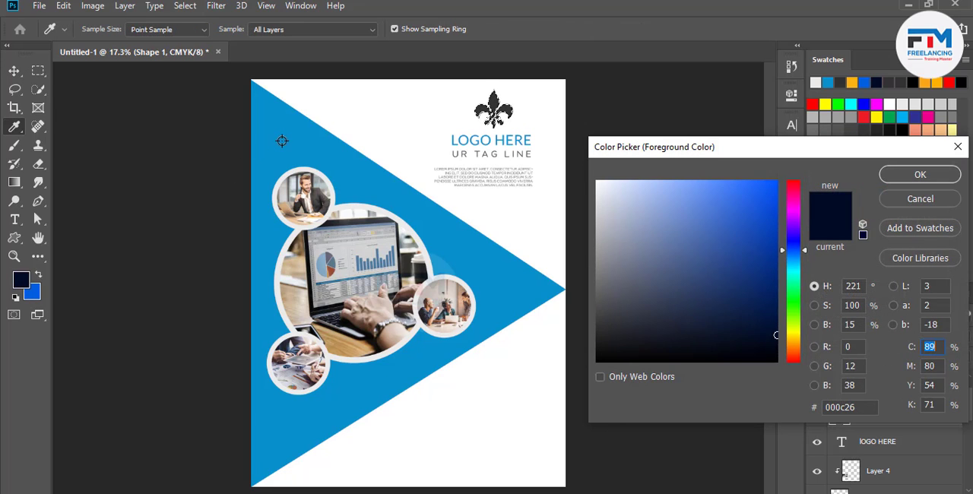
{"action": "left_click", "coordinate": [279, 139]}
{"action": "left_click", "coordinate": [912, 180]}
{"action": "key", "text": "shift+alt+BackSpace"}
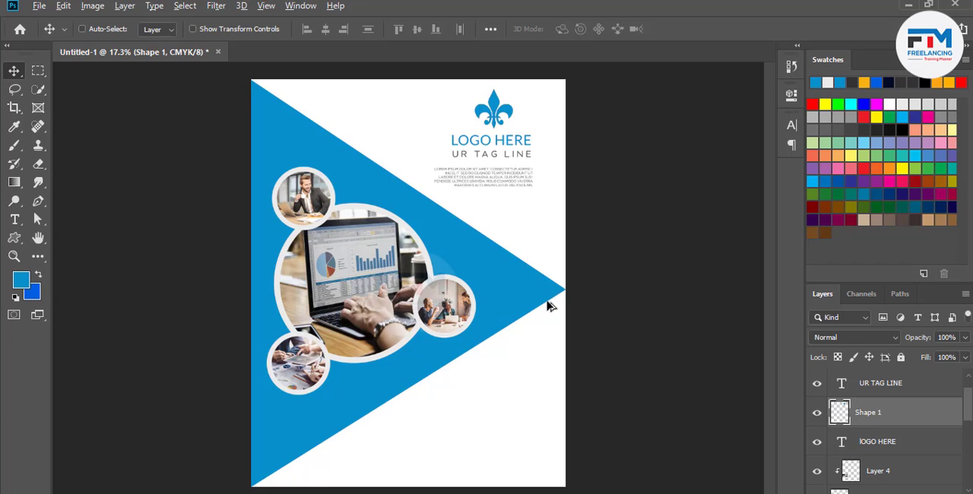
Add a "WE ARE OFFER" heading in blue Lato at 29.05 pt and place it in the white area below the blue shape's tip
{"action": "scroll", "coordinate": [549, 304], "scroll_direction": "down", "scroll_amount": 2}
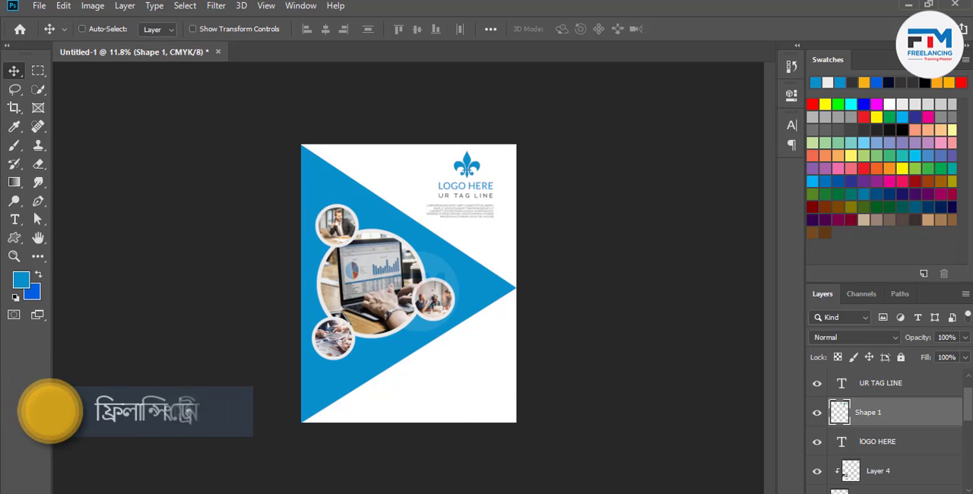
{"action": "left_click", "coordinate": [14, 219]}
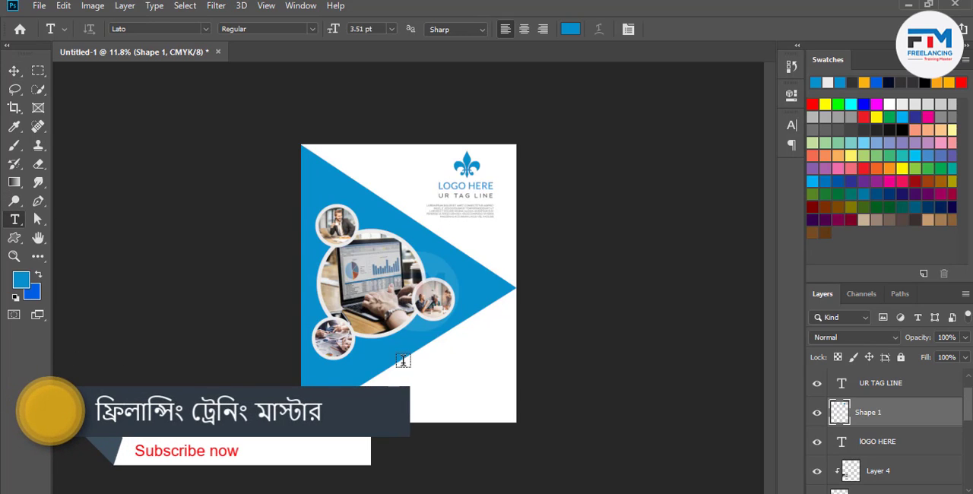
{"action": "left_click", "coordinate": [435, 381]}
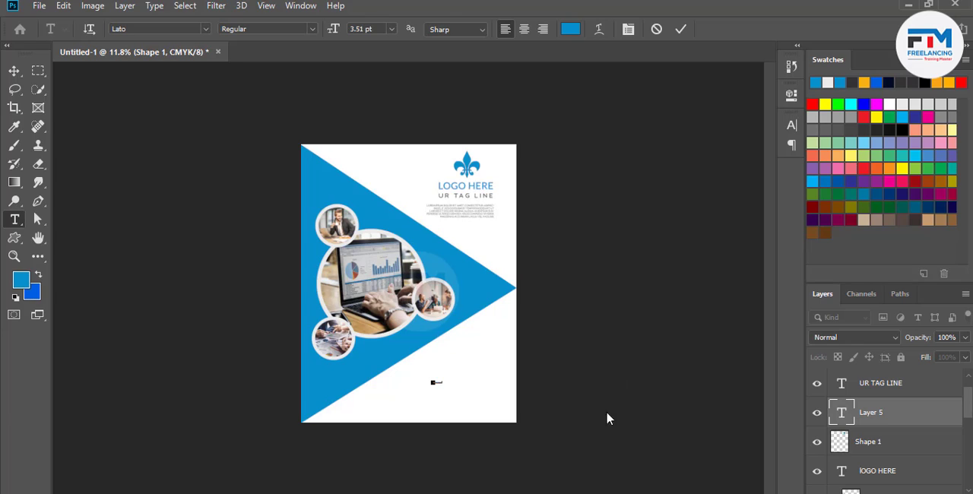
{"action": "key", "text": "ctrl"}
{"action": "left_click_drag", "start_coordinate": [439, 385], "coordinate": [477, 401]}
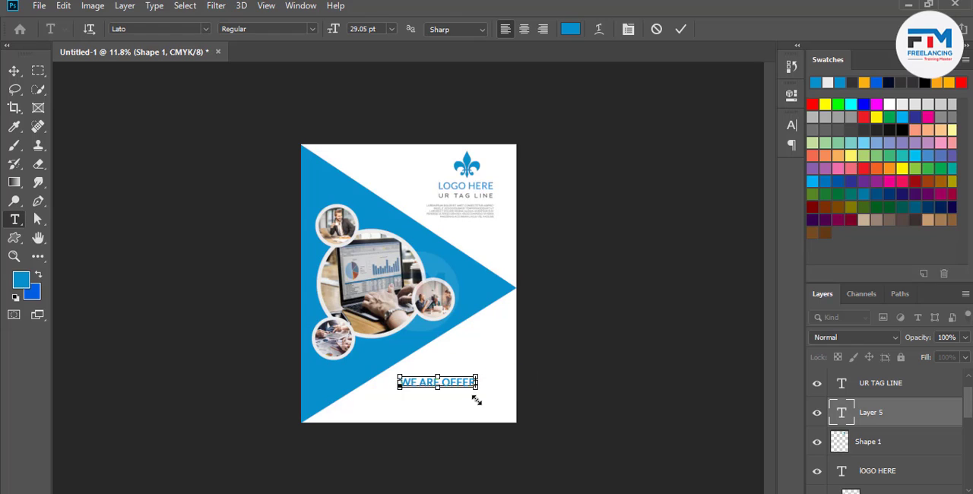
{"action": "left_click", "coordinate": [679, 31]}
{"action": "left_click", "coordinate": [14, 72]}
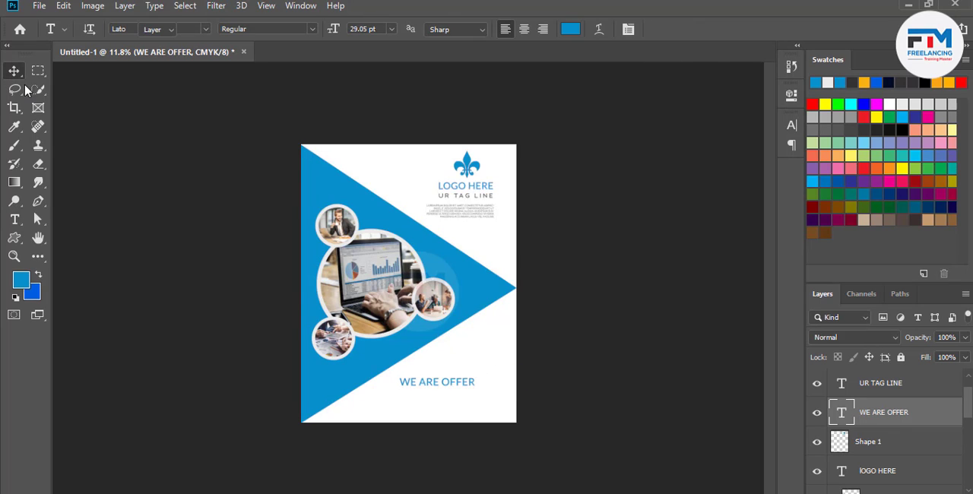
{"action": "left_click_drag", "start_coordinate": [461, 380], "coordinate": [494, 345]}
Add a Lorem ipsum paragraph text box below the "WE ARE OFFER" heading, with a font size of 8.51 pt
{"action": "scroll", "coordinate": [476, 395], "scroll_direction": "up", "scroll_amount": 2}
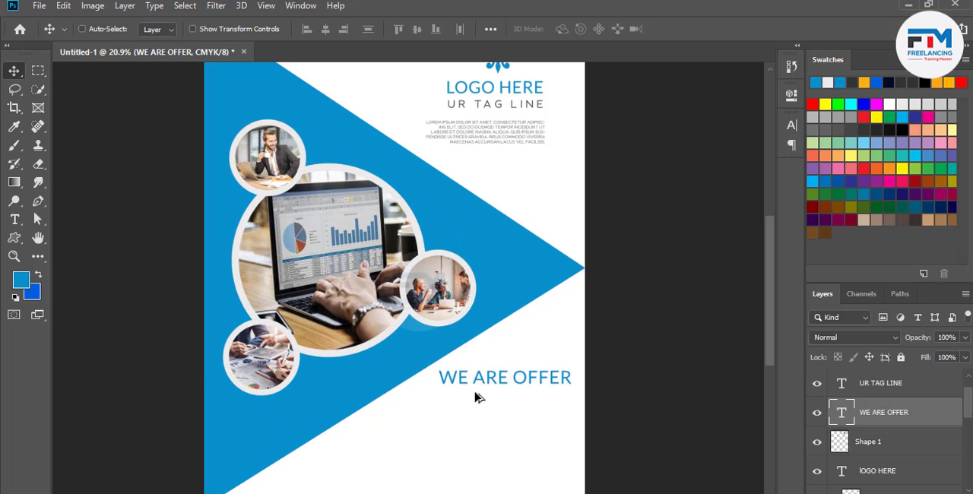
{"action": "scroll", "coordinate": [532, 376], "scroll_direction": "down", "scroll_amount": 1}
{"action": "scroll", "coordinate": [548, 370], "scroll_direction": "up", "scroll_amount": 1}
{"action": "scroll", "coordinate": [535, 358], "scroll_direction": "down", "scroll_amount": 1}
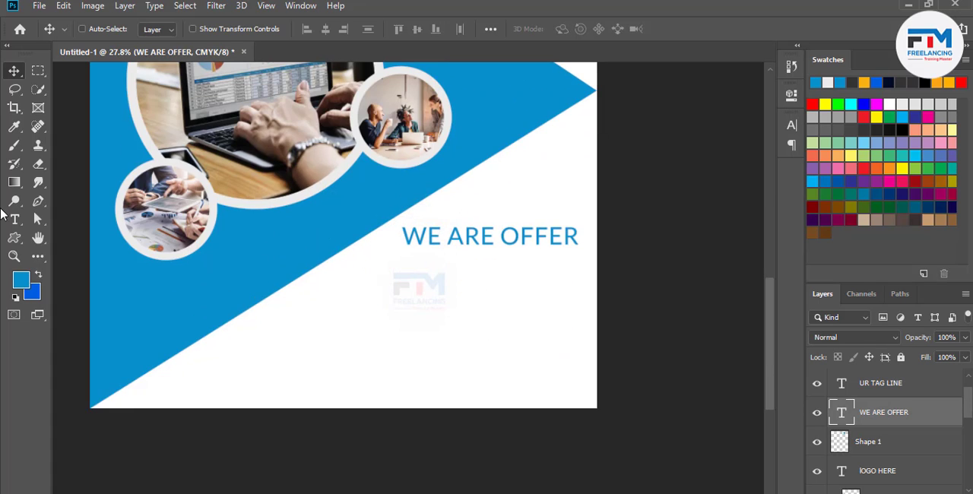
{"action": "left_click", "coordinate": [15, 220]}
{"action": "left_click_drag", "start_coordinate": [530, 289], "coordinate": [326, 292]}
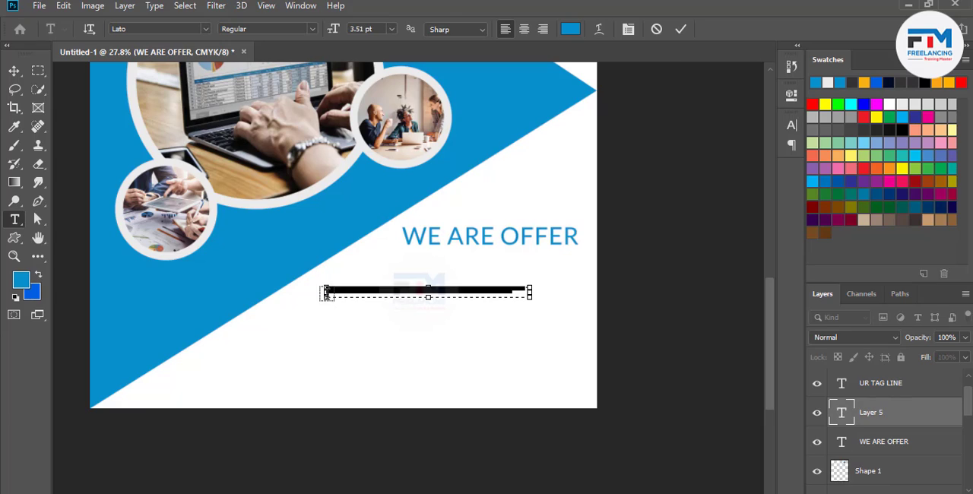
{"action": "left_click", "coordinate": [628, 28]}
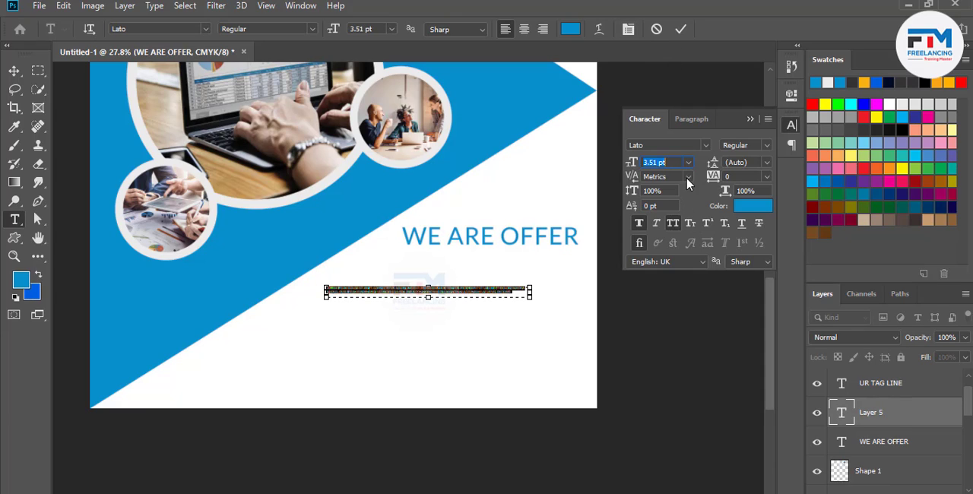
{"action": "left_click_drag", "start_coordinate": [636, 168], "coordinate": [637, 168]}
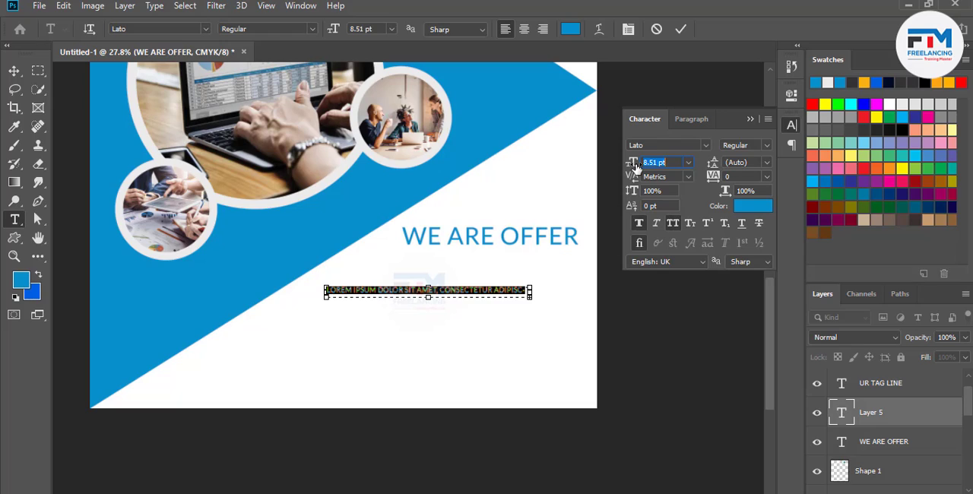
{"action": "left_click", "coordinate": [751, 118]}
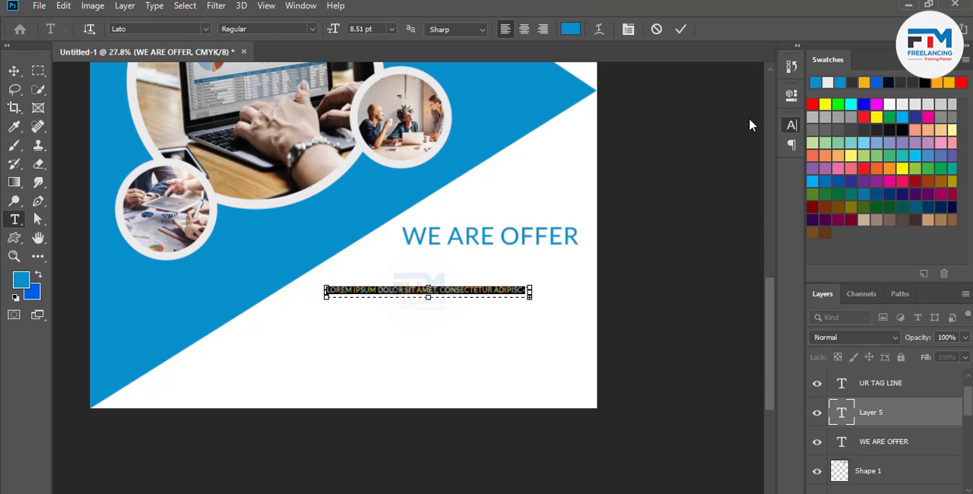
{"action": "left_click", "coordinate": [680, 30]}
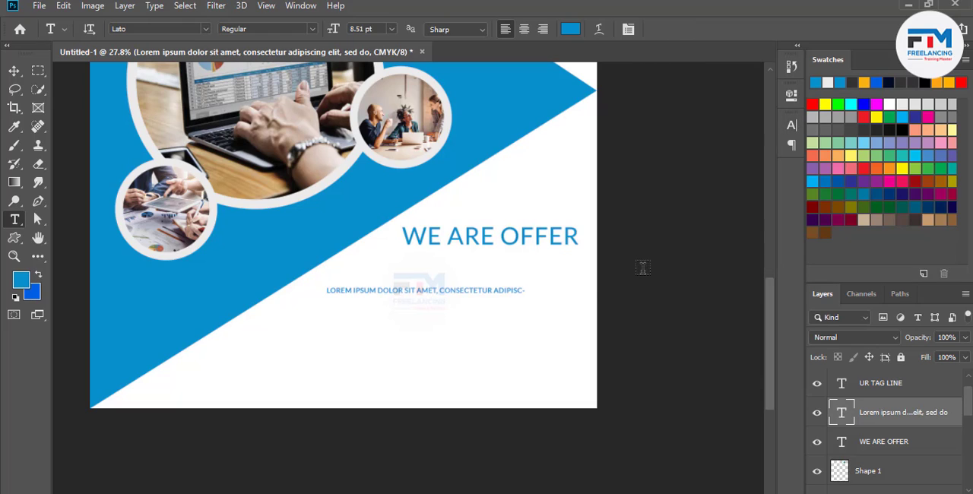
{"action": "left_click", "coordinate": [15, 70]}
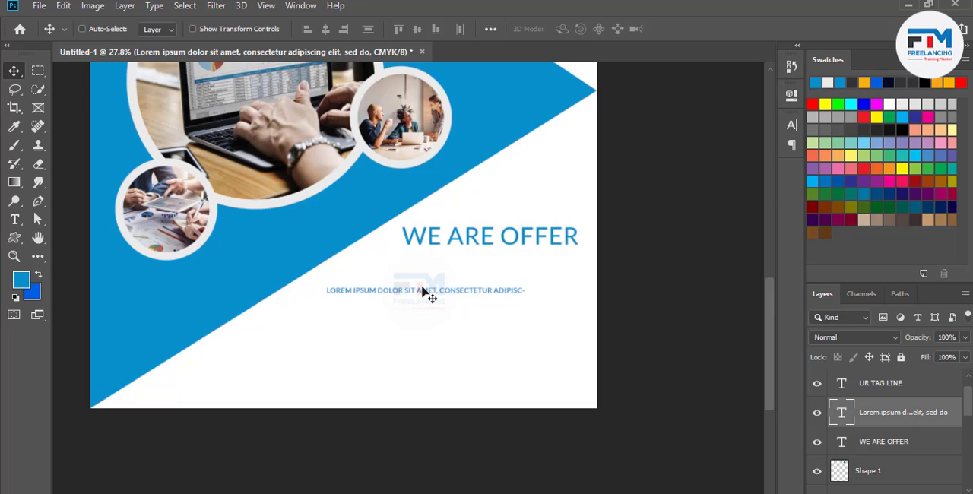
Right-align the Lorem ipsum line below the heading and duplicate it downward to make five stacked lines
{"action": "double_click", "coordinate": [485, 293]}
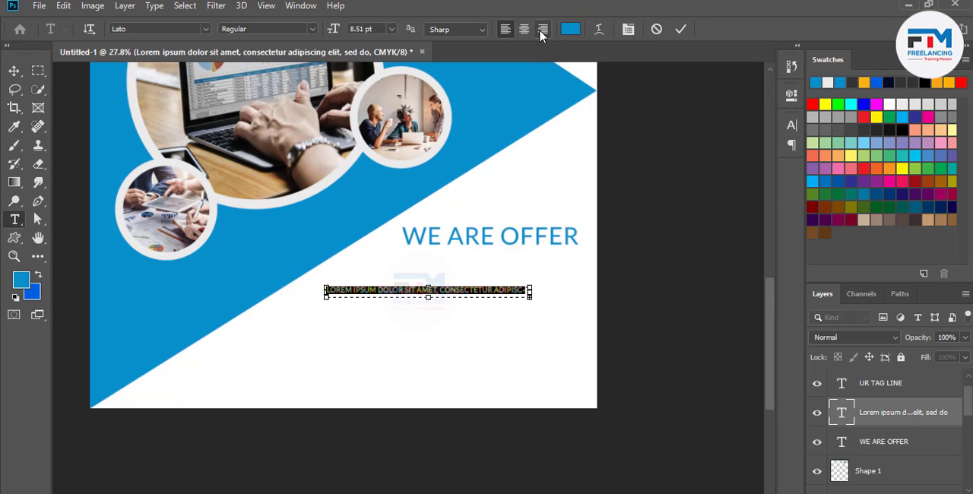
{"action": "left_click", "coordinate": [542, 30]}
{"action": "left_click", "coordinate": [680, 29]}
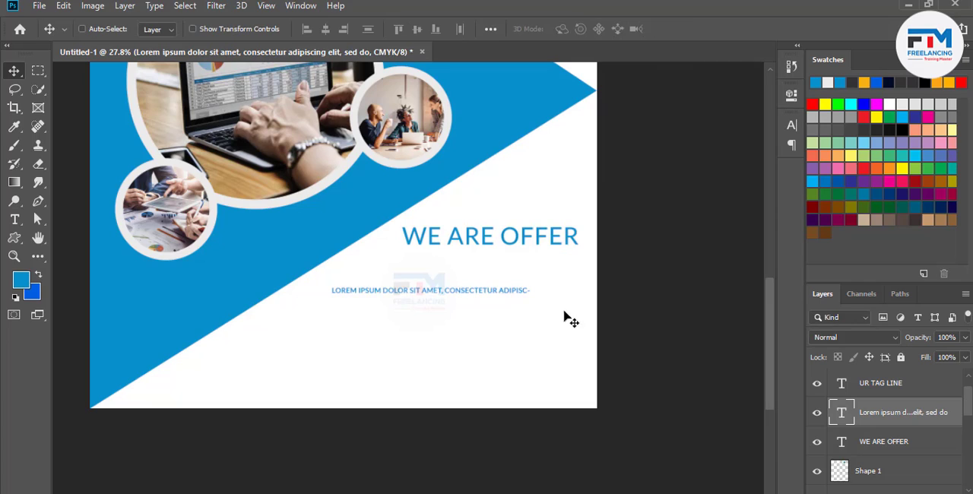
{"action": "left_click_drag", "start_coordinate": [503, 296], "coordinate": [497, 393]}
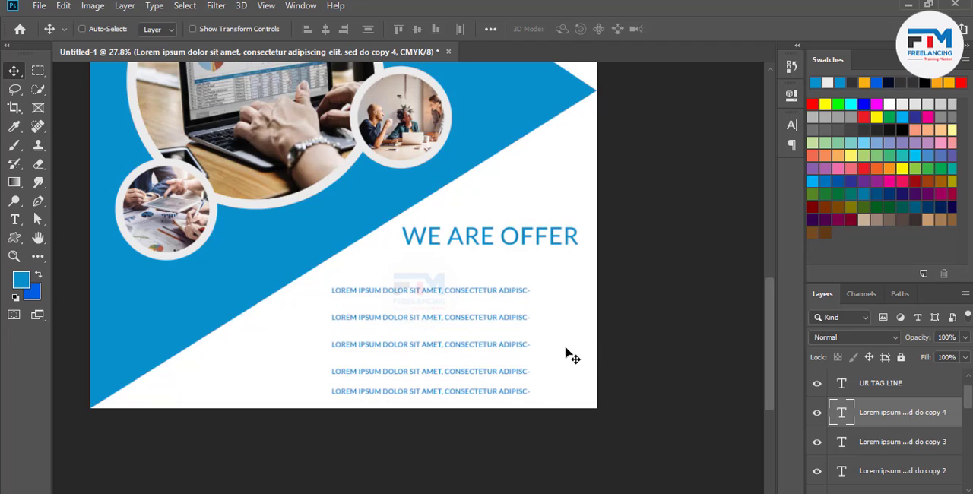
Draw a check mark custom shape at the right end of the first Lorem ipsum line and duplicate it for the other four lines
{"action": "scroll", "coordinate": [573, 341], "scroll_direction": "down", "scroll_amount": 1}
{"action": "scroll", "coordinate": [563, 312], "scroll_direction": "up", "scroll_amount": 3}
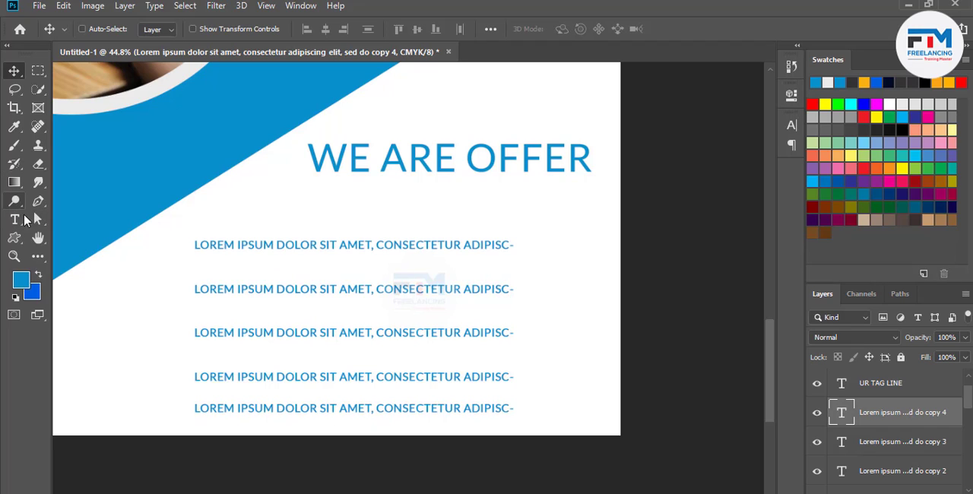
{"action": "right_click", "coordinate": [12, 228]}
{"action": "left_click", "coordinate": [13, 238]}
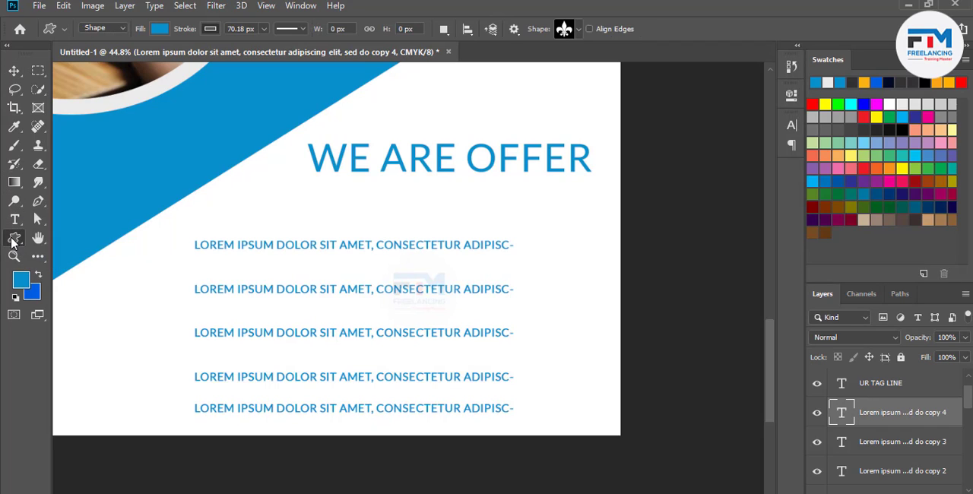
{"action": "left_click", "coordinate": [575, 31]}
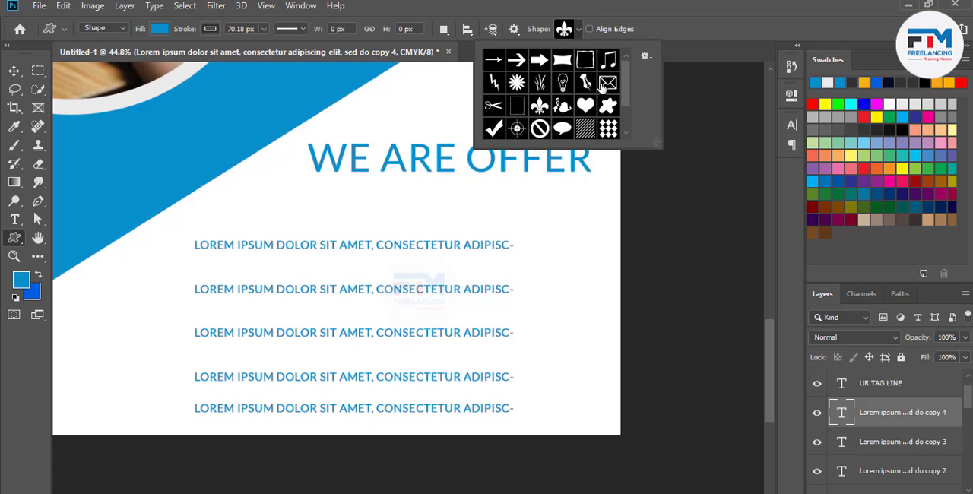
{"action": "left_click", "coordinate": [494, 131]}
{"action": "left_click_drag", "start_coordinate": [576, 223], "coordinate": [546, 332]}
{"action": "key", "text": "v"}
{"action": "left_click_drag", "start_coordinate": [547, 332], "coordinate": [550, 376], "text": "alt"}
{"action": "left_click_drag", "start_coordinate": [551, 376], "coordinate": [550, 407], "text": "alt"}
Delete the lowest Lorem ipsum line together with its check mark
{"action": "scroll", "coordinate": [585, 373], "scroll_direction": "down", "scroll_amount": 3}
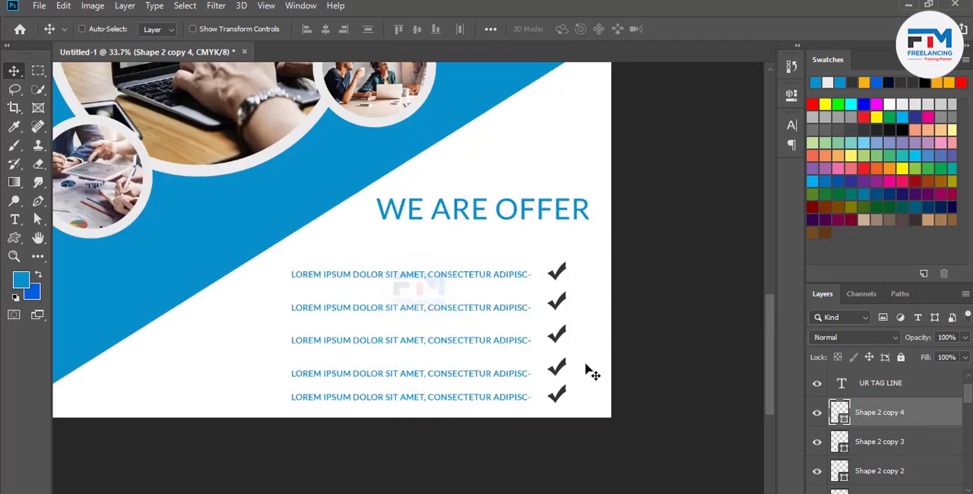
{"action": "scroll", "coordinate": [585, 372], "scroll_direction": "down", "scroll_amount": 2}
{"action": "scroll", "coordinate": [585, 373], "scroll_direction": "down", "scroll_amount": 1}
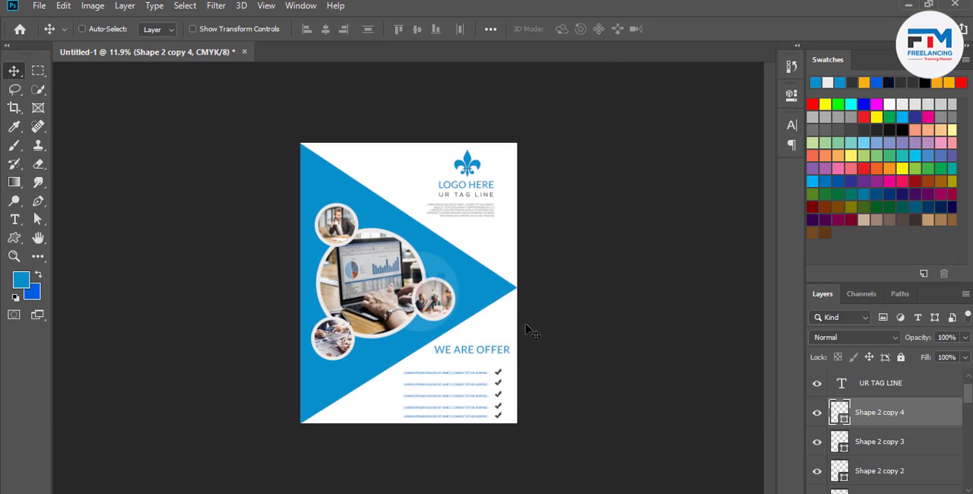
{"action": "scroll", "coordinate": [503, 476], "scroll_direction": "up", "scroll_amount": 5}
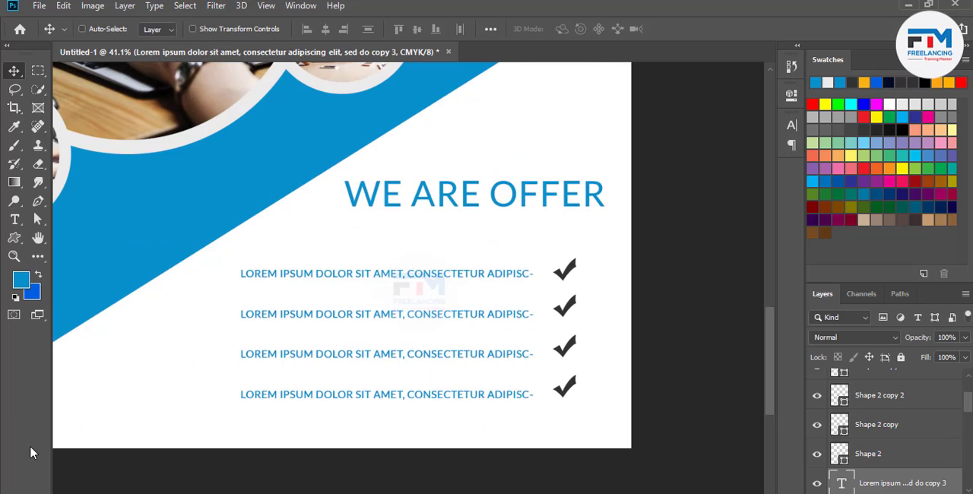
Add the text "CONTACT US" in blue Lato at 8.51 pt near the flyer's bottom edge, below the offer list
{"action": "left_click", "coordinate": [21, 221]}
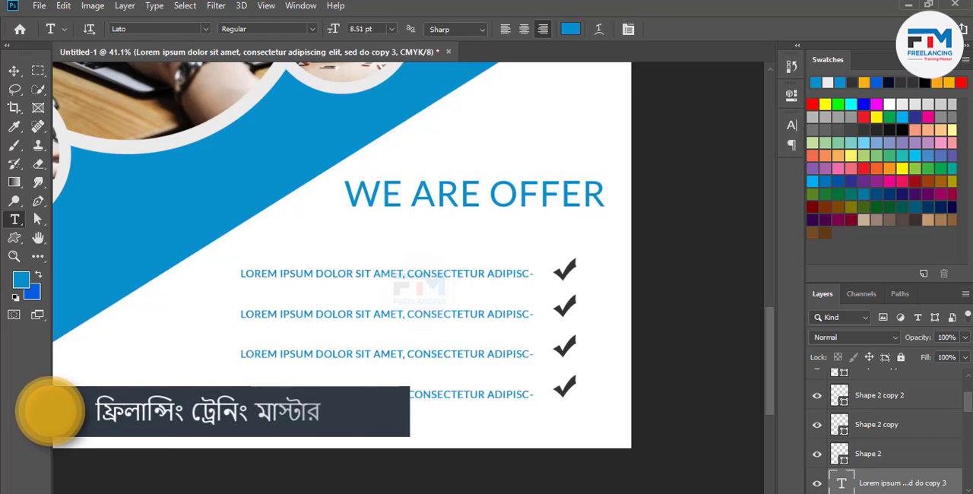
{"action": "left_click", "coordinate": [143, 422]}
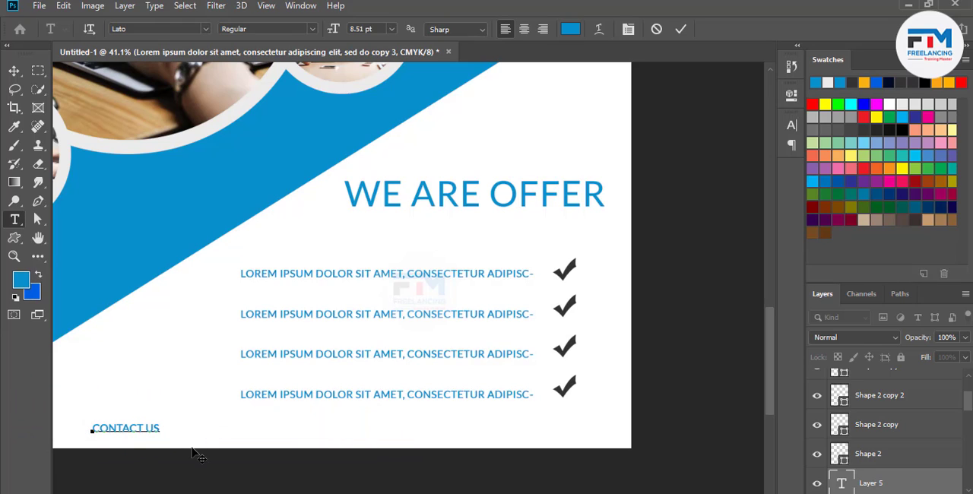
{"action": "left_click", "coordinate": [680, 29]}
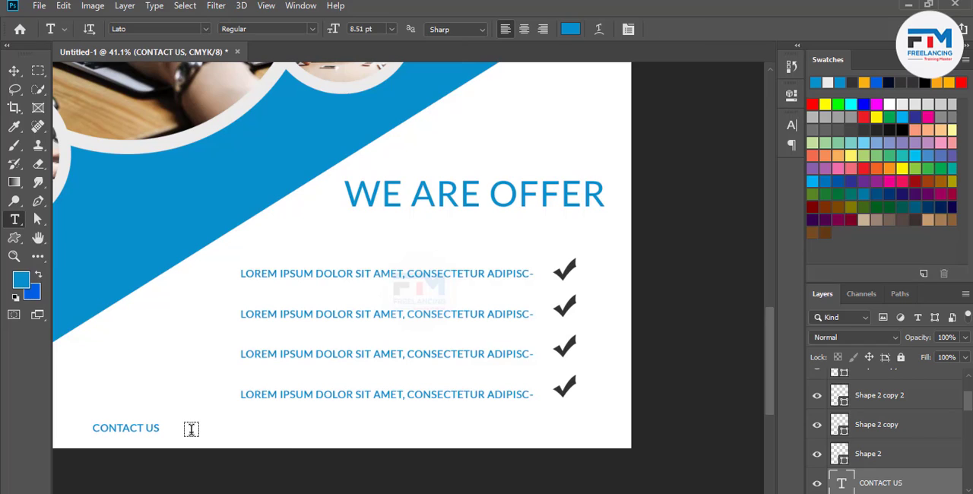
Add a text box with a row of zeros as a placeholder number to the right of "CONTACT US", with a font size of 6.51 pt
{"action": "left_click_drag", "start_coordinate": [193, 431], "coordinate": [287, 438]}
{"action": "type", "text": "00000"}
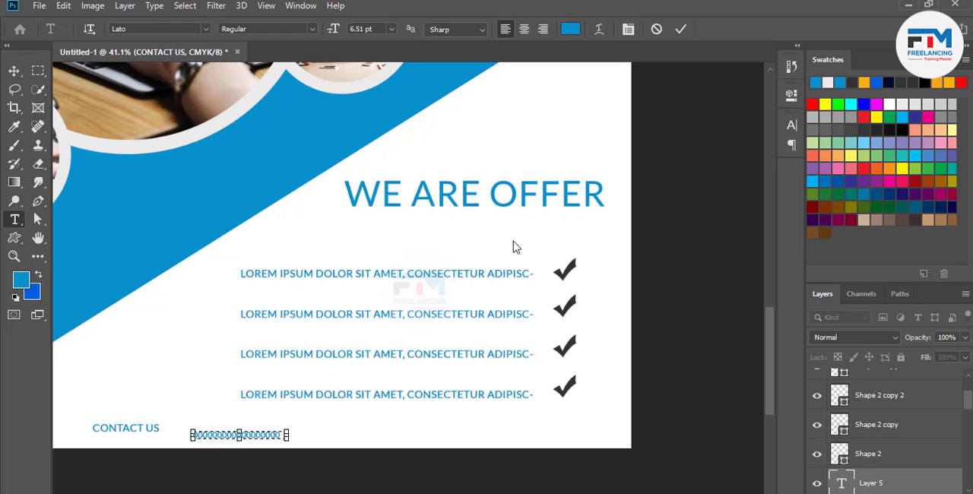
{"action": "left_click", "coordinate": [680, 28]}
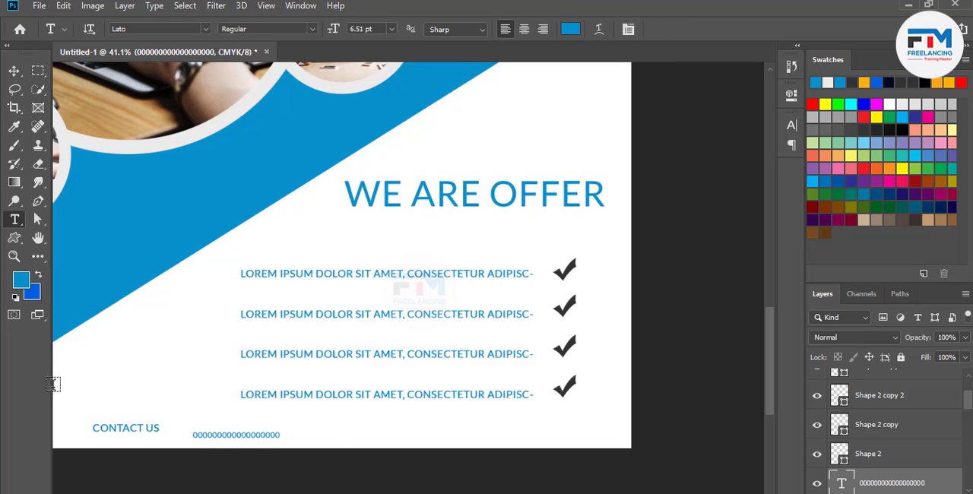
Align the row of zeros with "CONTACT US", duplicate it to the right, and replace the copy's text with "URWEBSITE.COM"
{"action": "left_click", "coordinate": [13, 71]}
{"action": "left_click_drag", "start_coordinate": [209, 438], "coordinate": [339, 425]}
{"action": "key", "text": "t"}
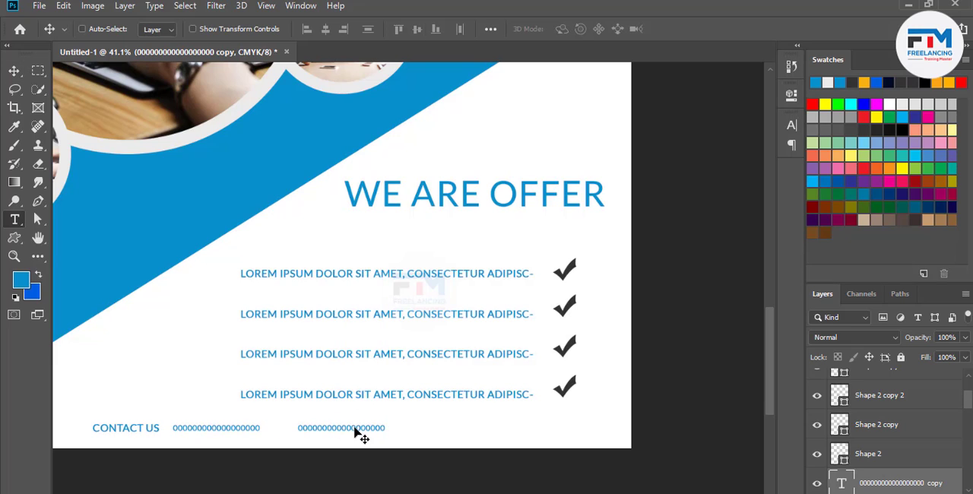
{"action": "double_click", "coordinate": [372, 427]}
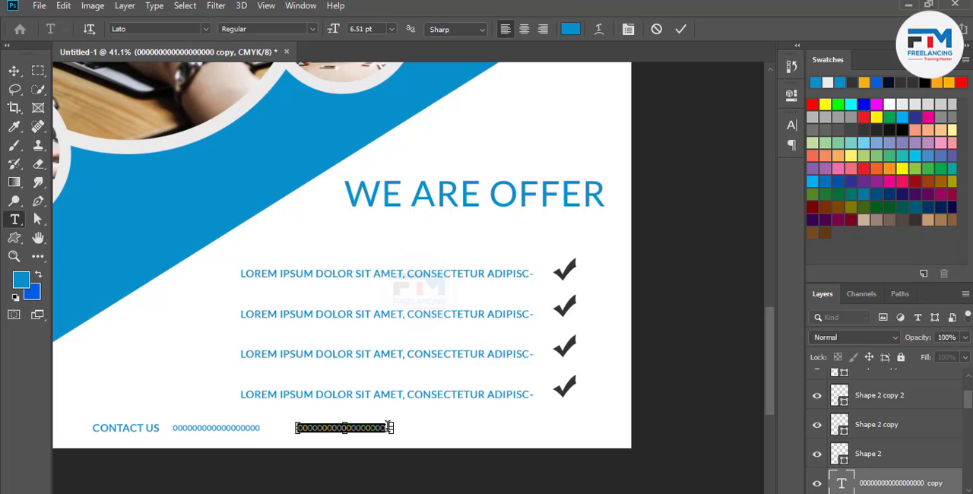
{"action": "key", "text": "BackSpace"}
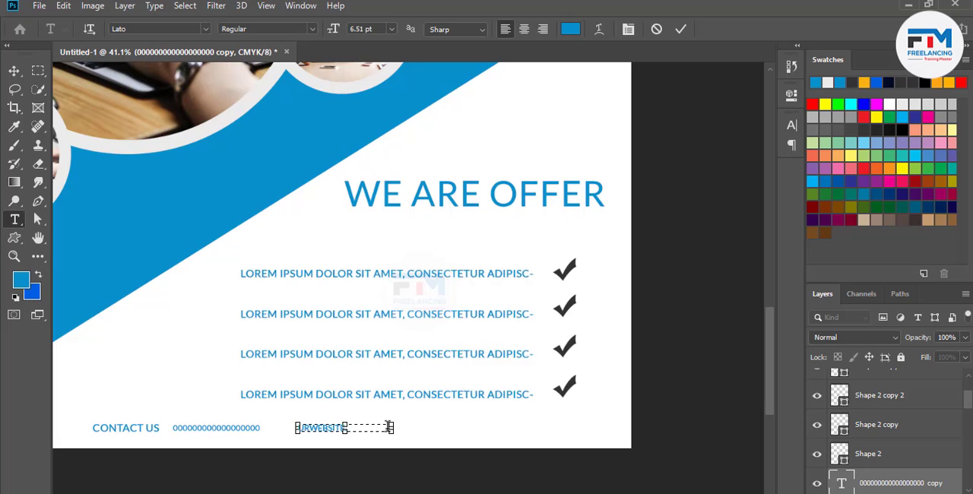
{"action": "left_click", "coordinate": [681, 29]}
Duplicate the "URWEBSITE.COM" text twice to the right and space the three entries evenly along the contact row
{"action": "key", "text": "v"}
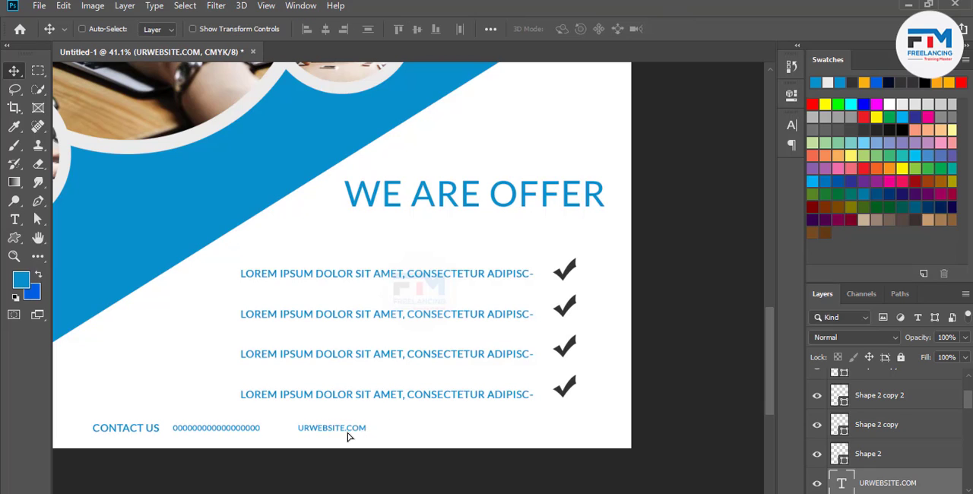
{"action": "left_click_drag", "start_coordinate": [348, 437], "coordinate": [553, 426]}
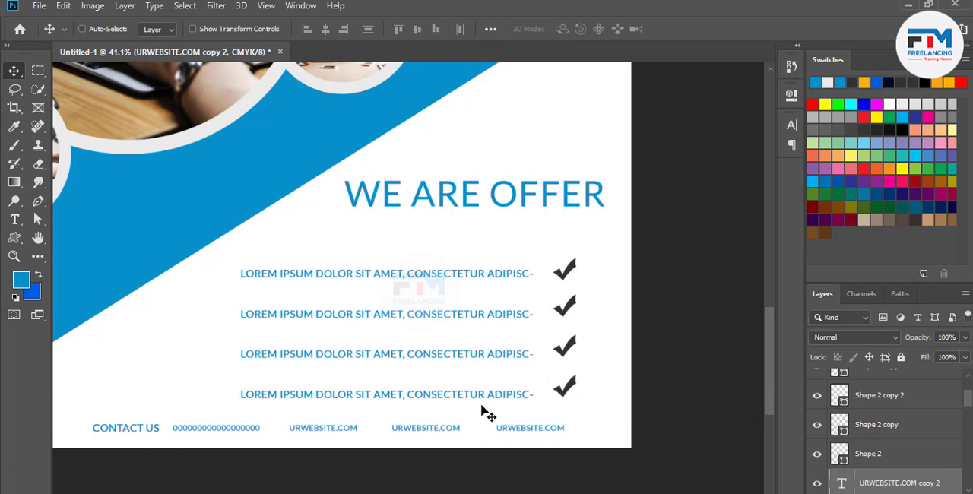
{"action": "key", "text": "ctrl+0"}
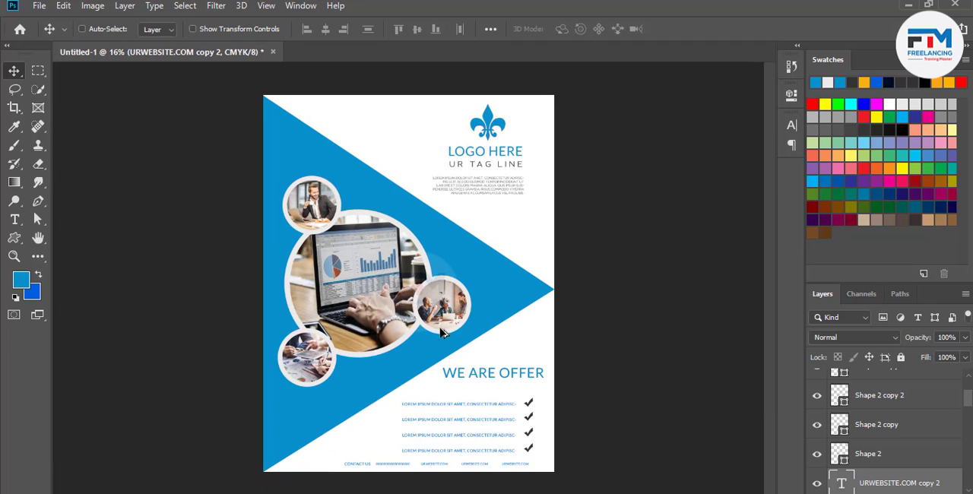